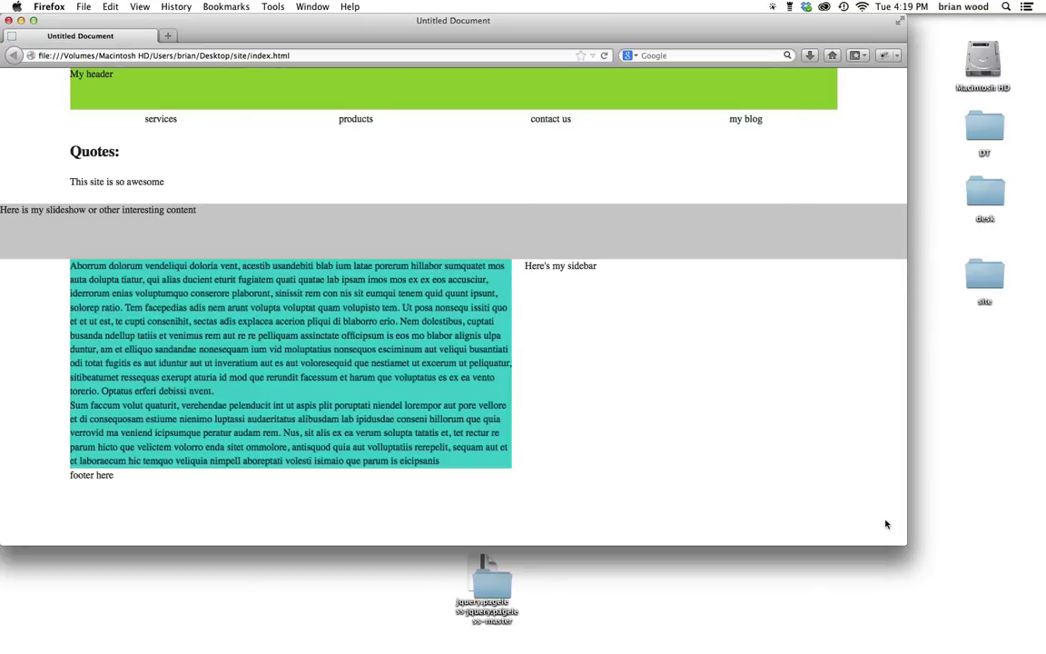
# Switch to Dreamweaver and start a new fluid grid layout document with the mobile layout width set to 95%
pyautogui.moveTo(899, 540); pyautogui.dragTo(958, 604)
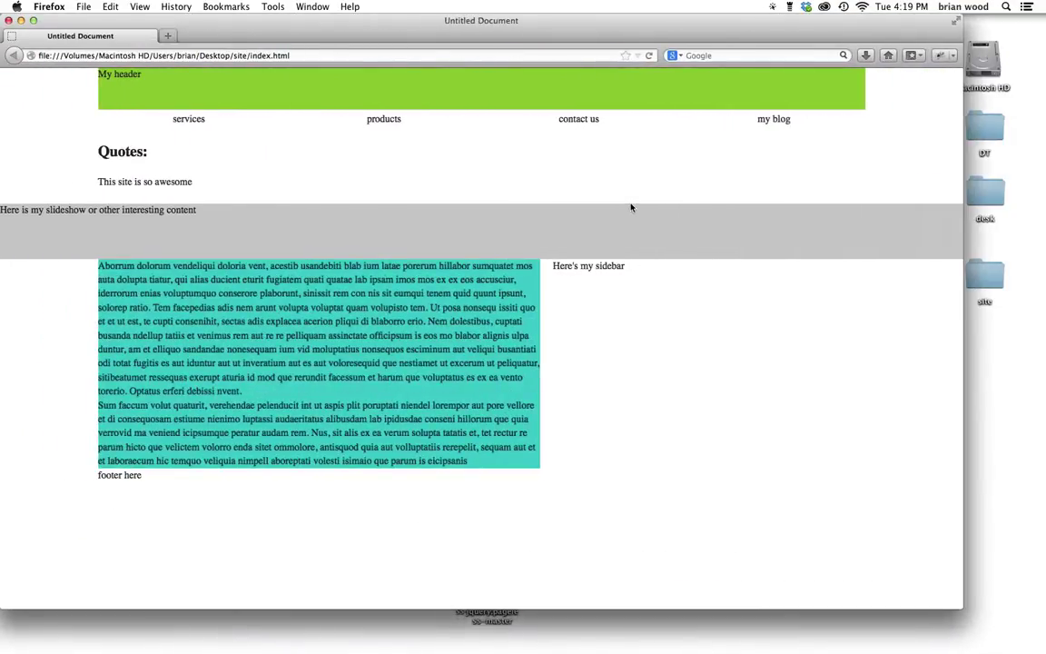
pyautogui.press('super+Tab')
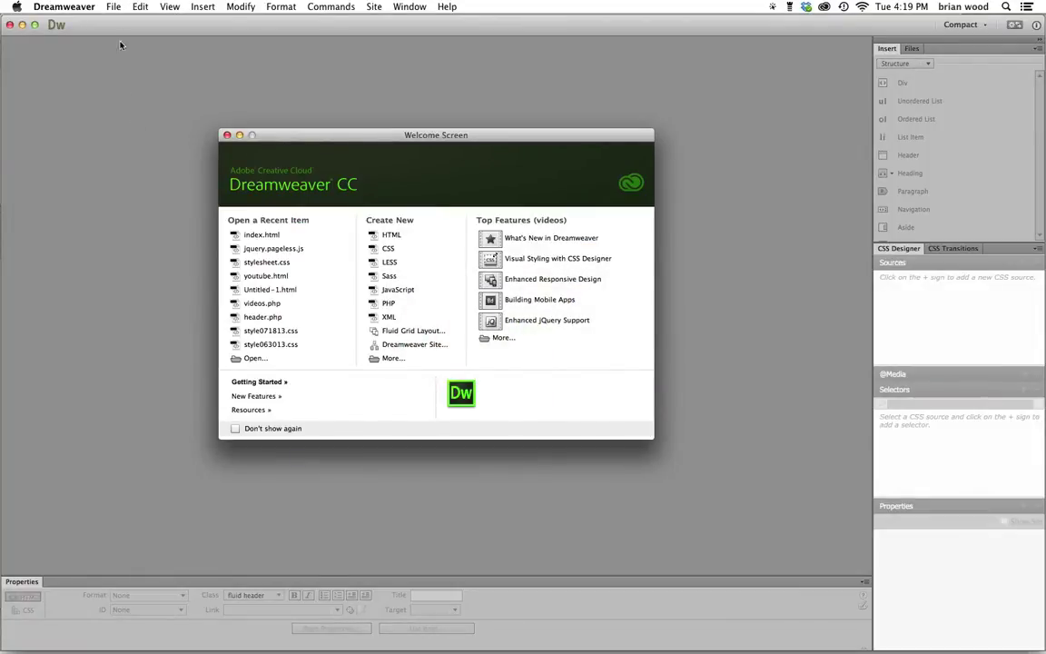
pyautogui.click(113, 7)
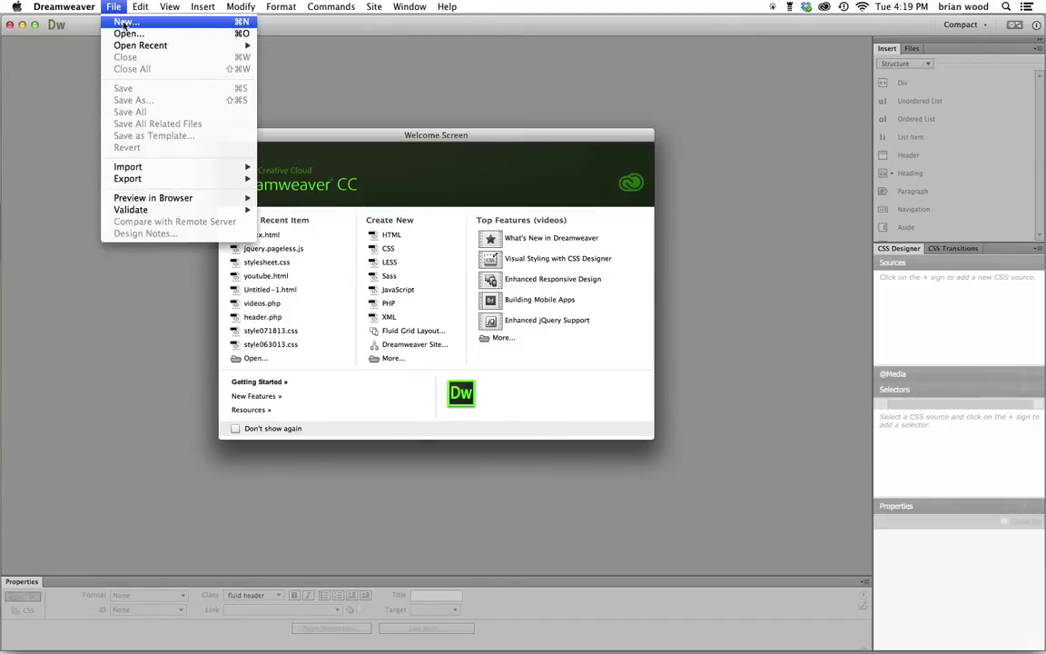
pyautogui.click(125, 22)
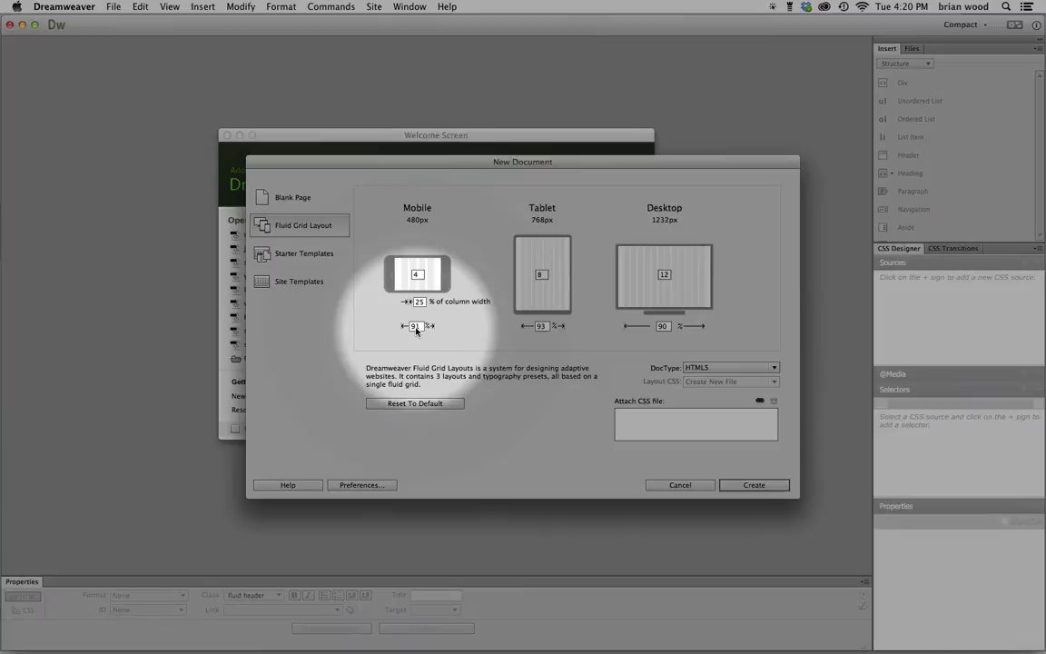
pyautogui.doubleClick(415, 327)
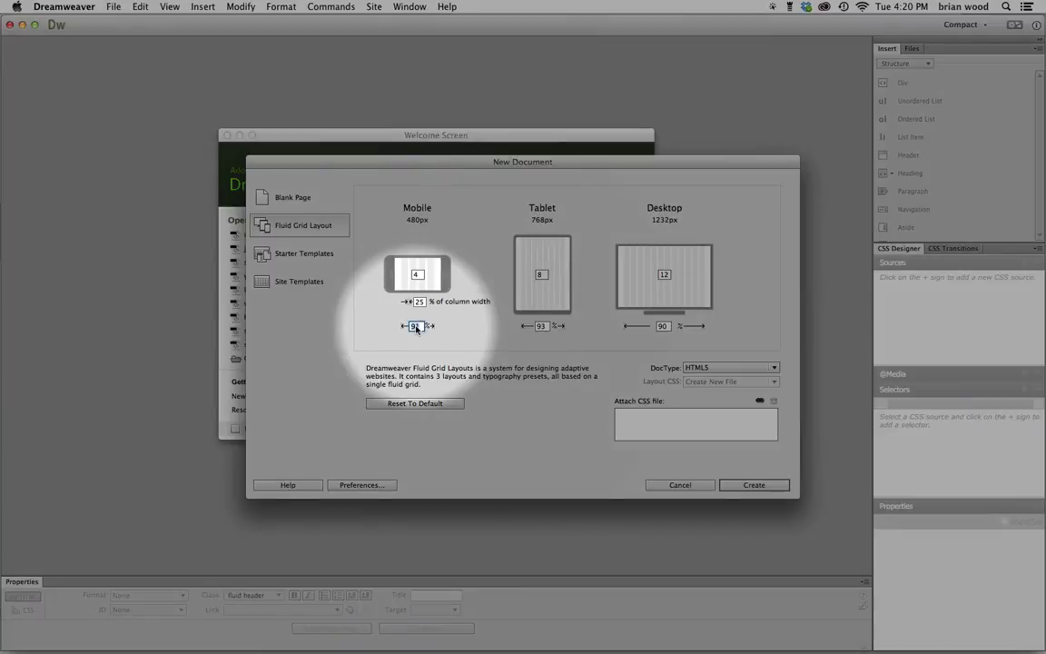
pyautogui.write('95')
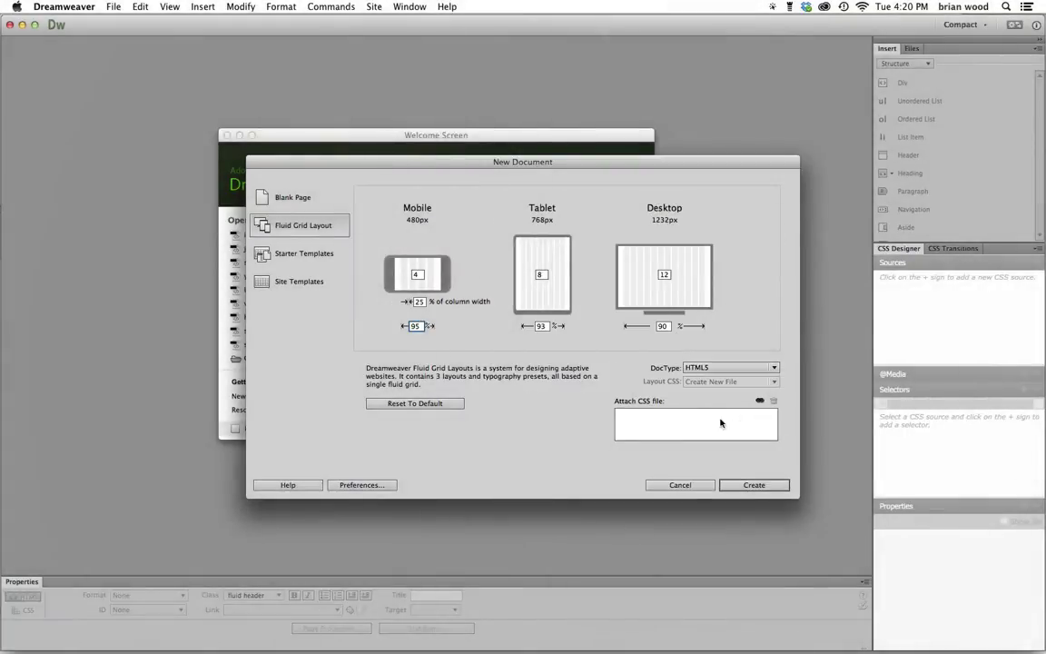
# Create the fluid grid page and save its style sheet as main.css on the Desktop
pyautogui.click(754, 485)
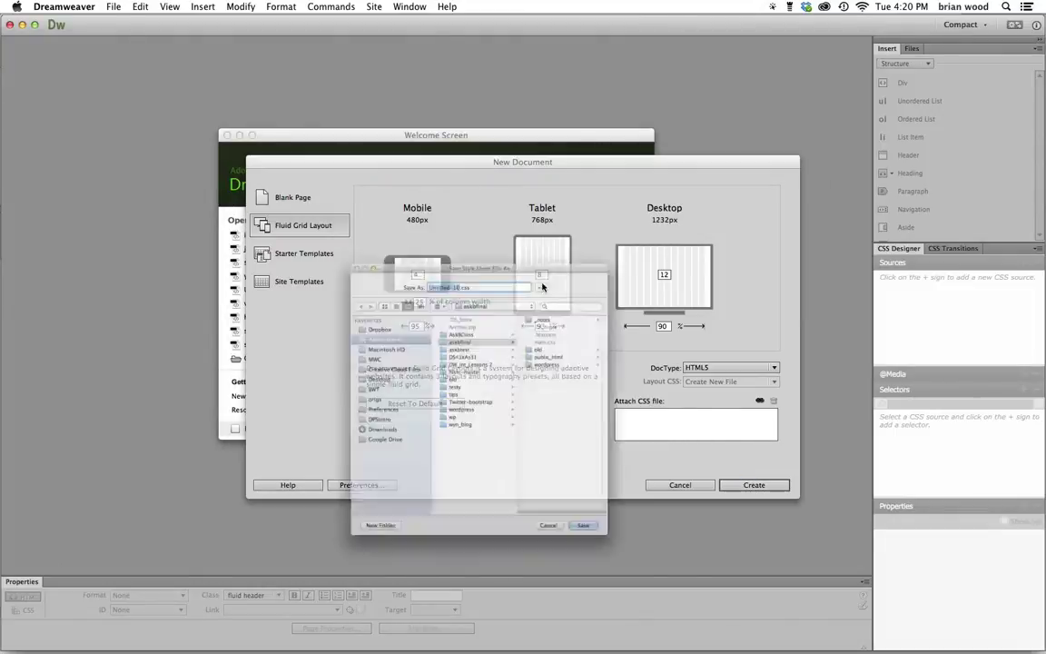
pyautogui.click(329, 370)
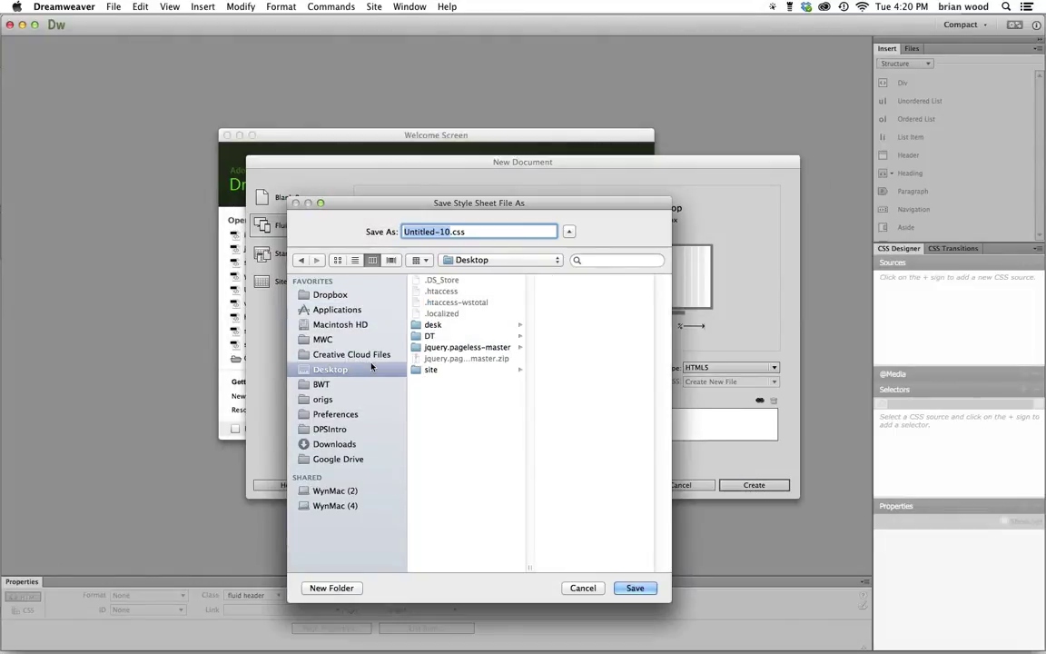
pyautogui.write('main')
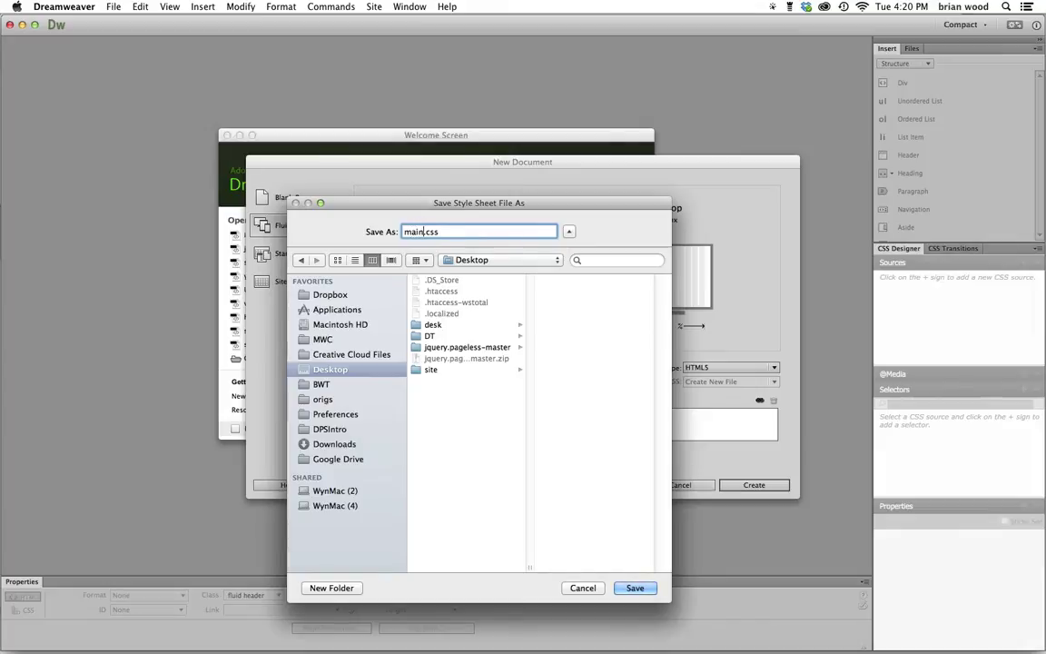
pyautogui.click(636, 588)
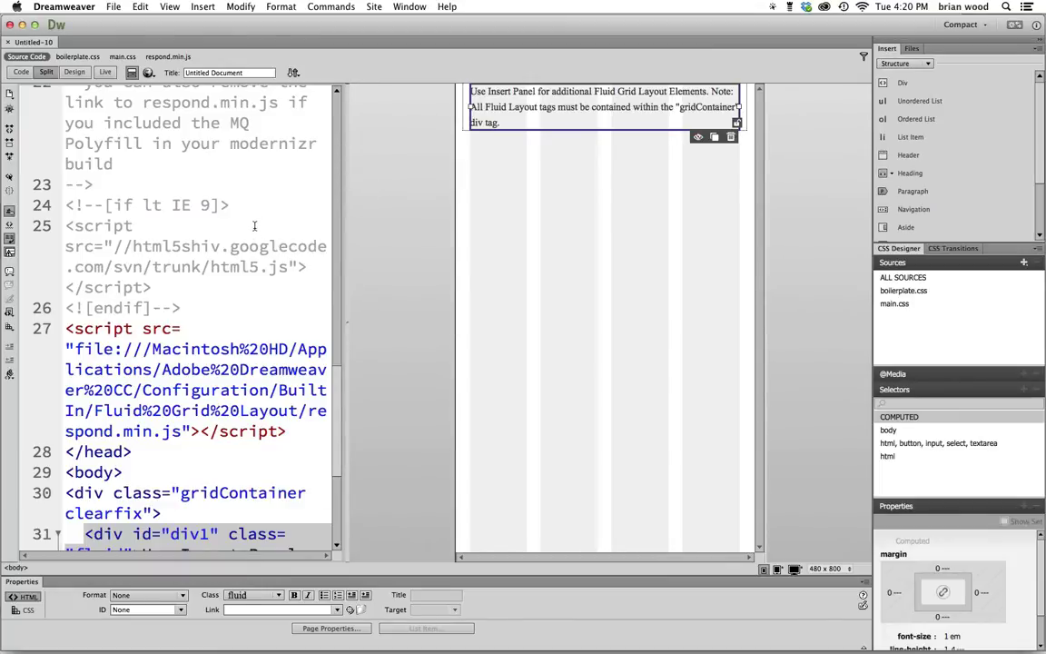
# Save the new page as index.html on the Desktop and accept copying its dependent files there
pyautogui.scroll(2, 258, 229)
pyautogui.scroll(15, 255, 225)
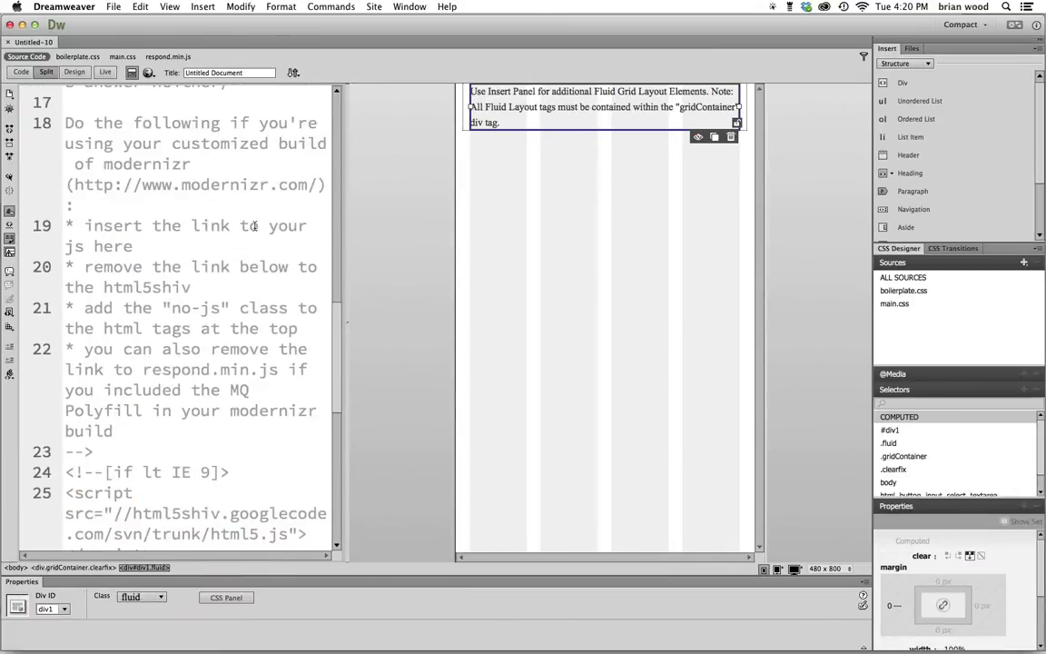
pyautogui.scroll(8, 254, 226)
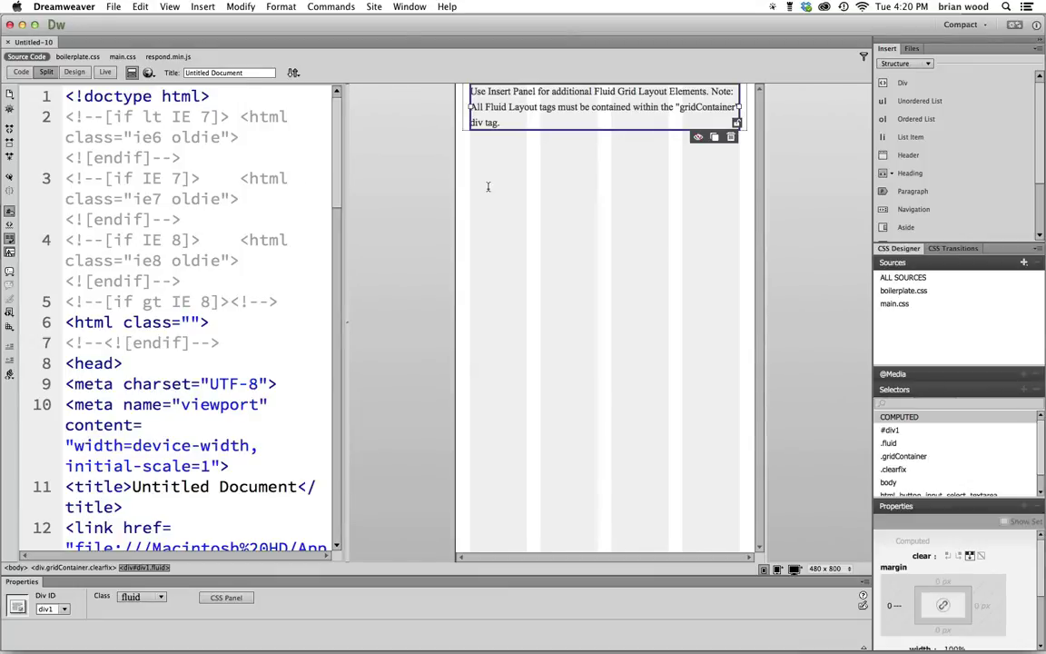
pyautogui.click(114, 7)
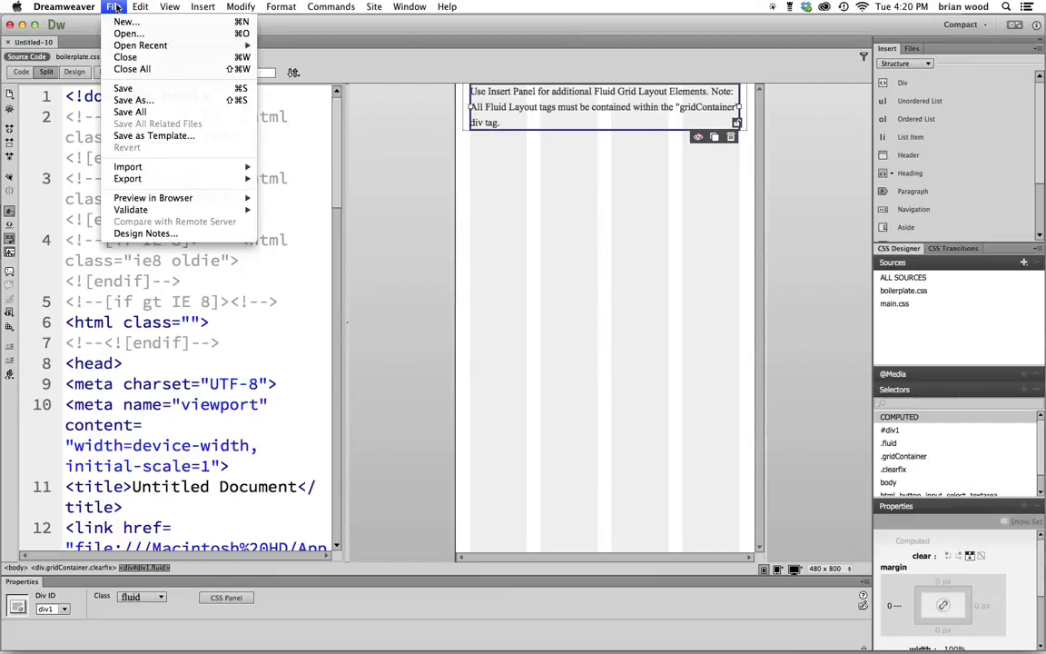
pyautogui.click(123, 89)
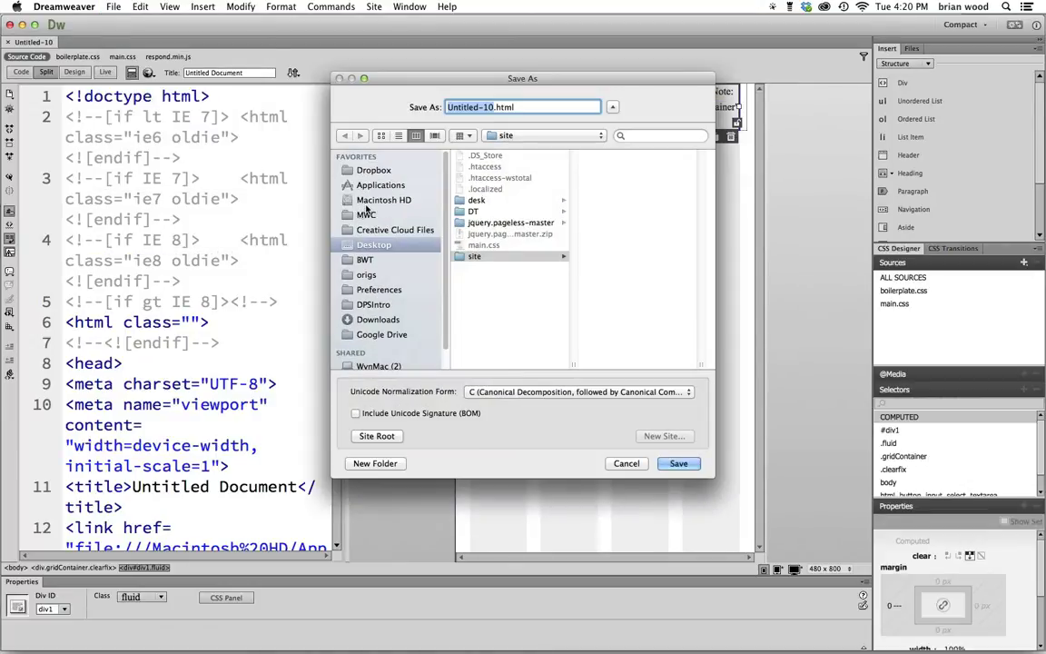
pyautogui.write('index')
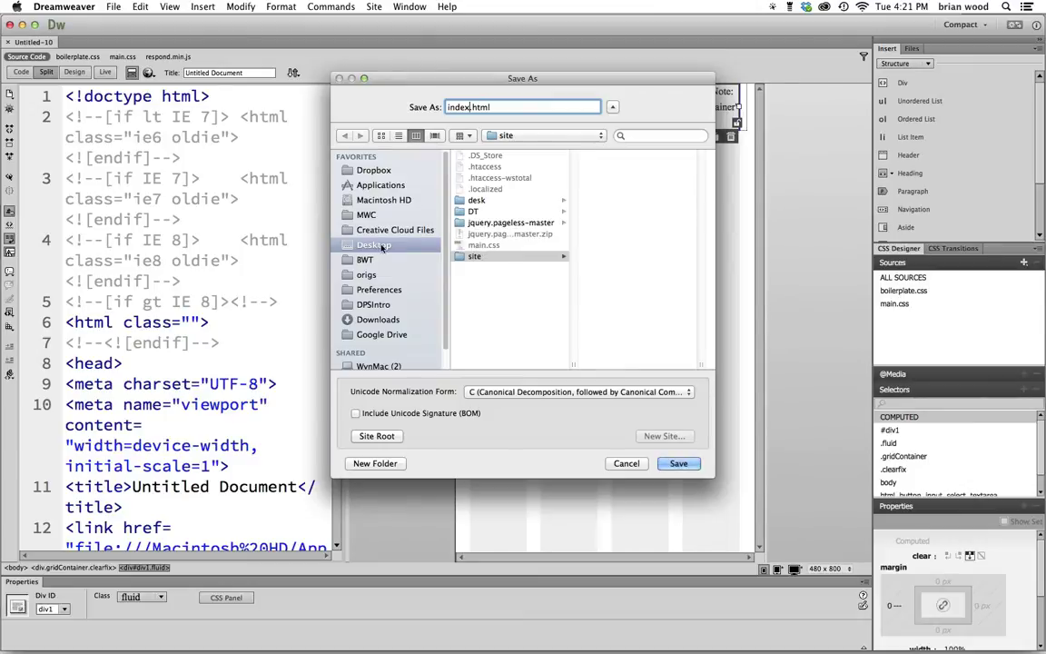
pyautogui.click(487, 254)
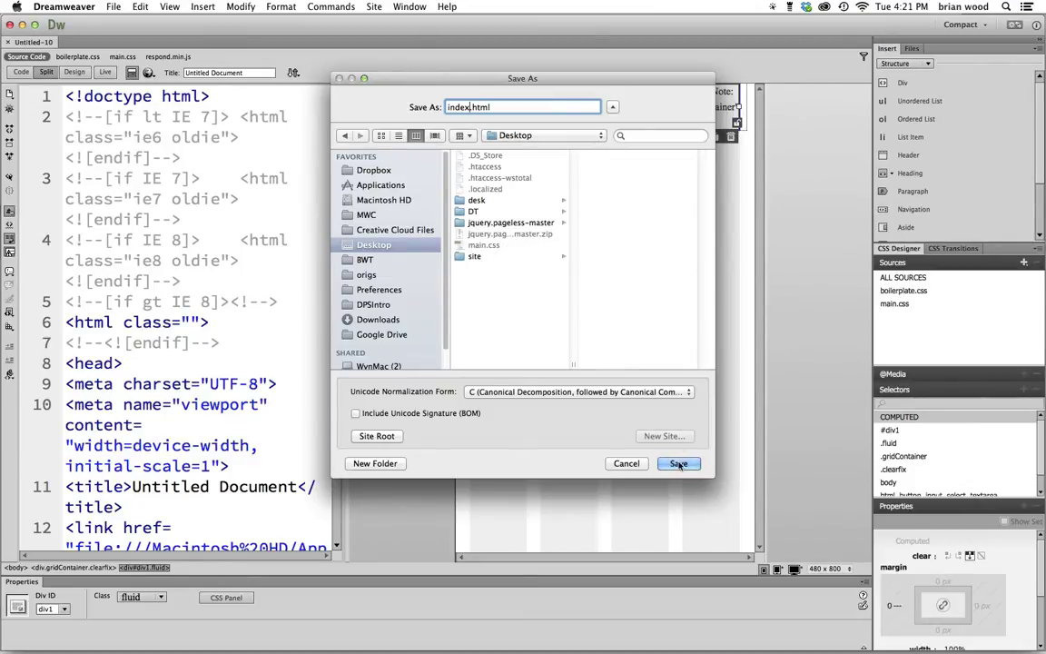
pyautogui.press('Return')
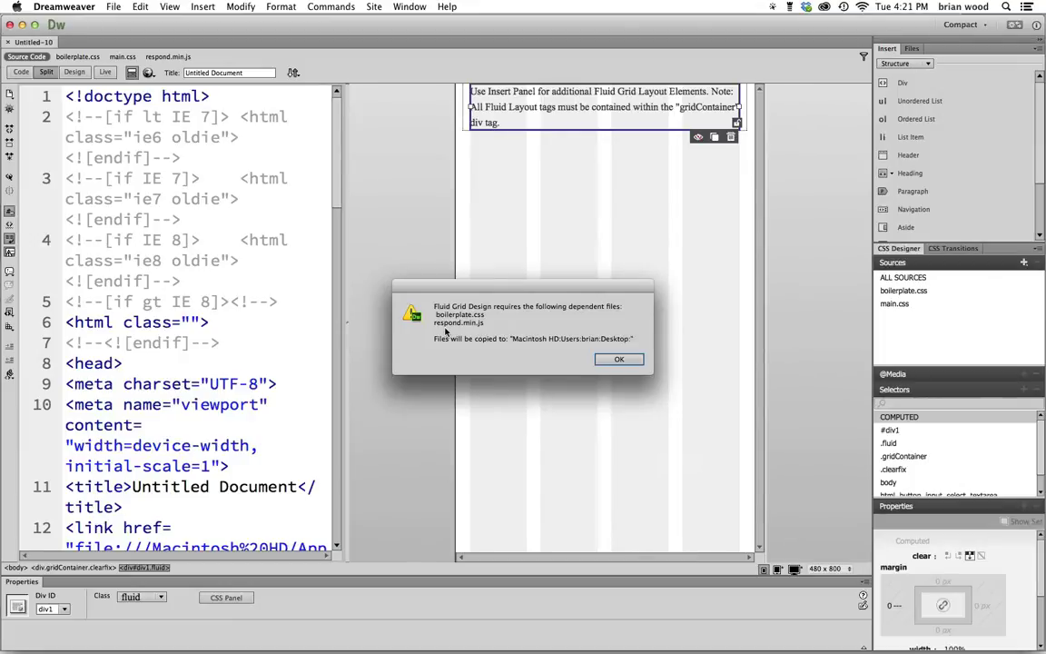
pyautogui.click(620, 361)
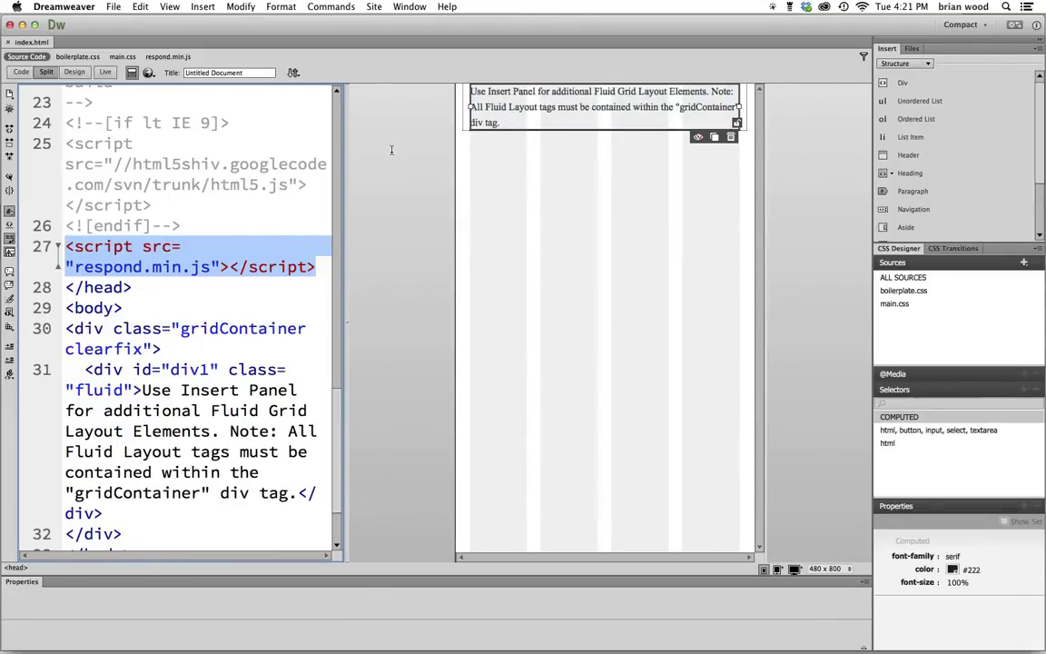
# Show only the page design and view the grid at tablet and desktop sizes
pyautogui.click(74, 73)
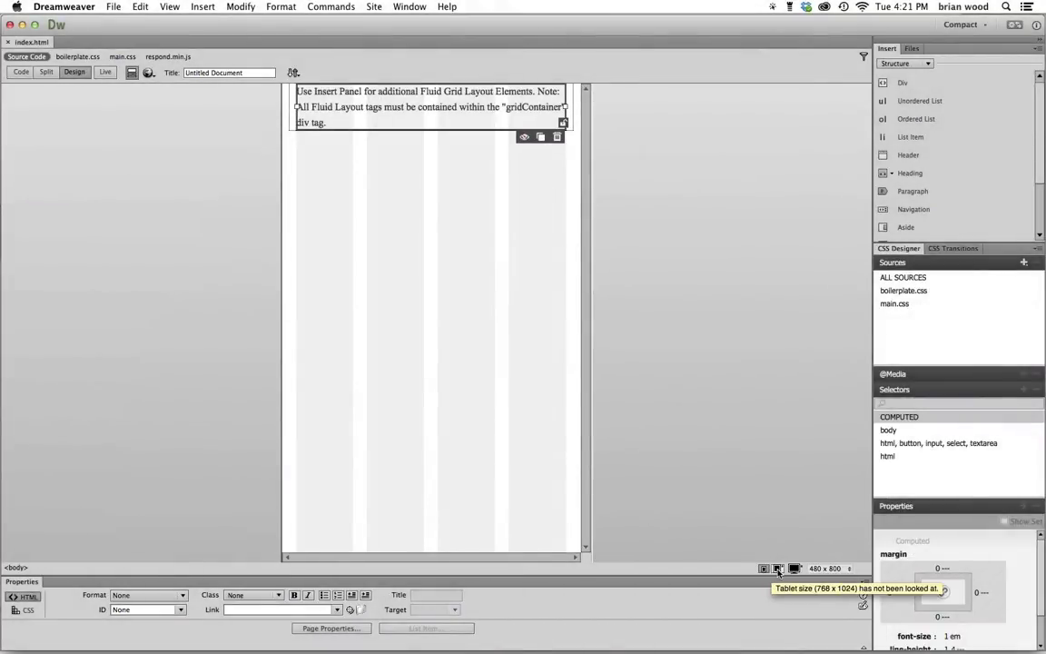
pyautogui.click(779, 570)
pyautogui.click(794, 569)
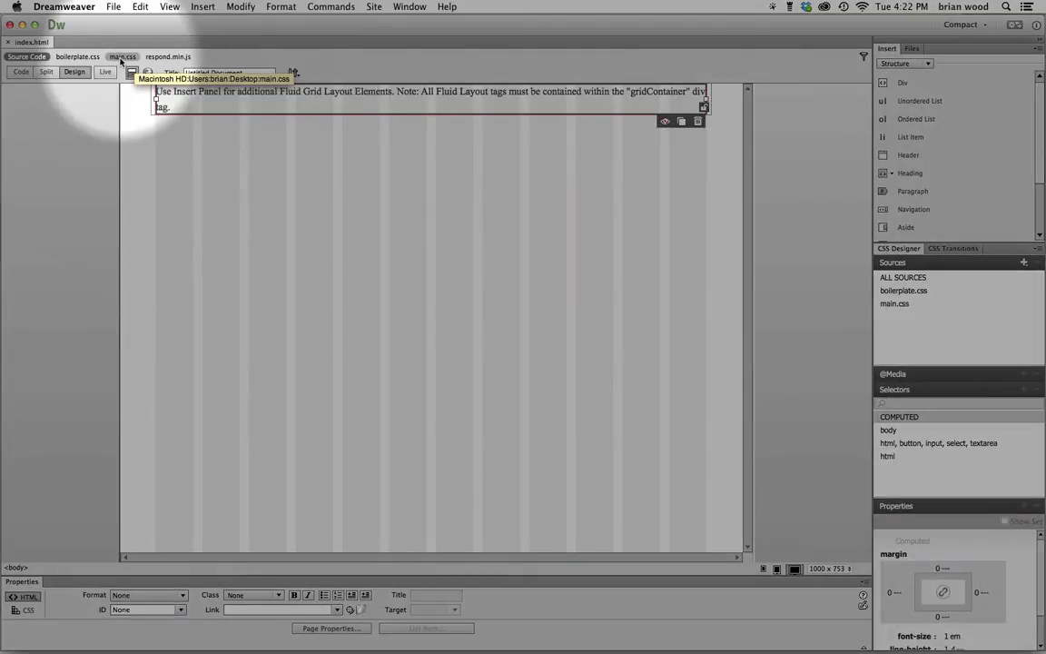
# Open main.css in full code view and examine the desktop media query and the rules inside it
pyautogui.click(120, 58)
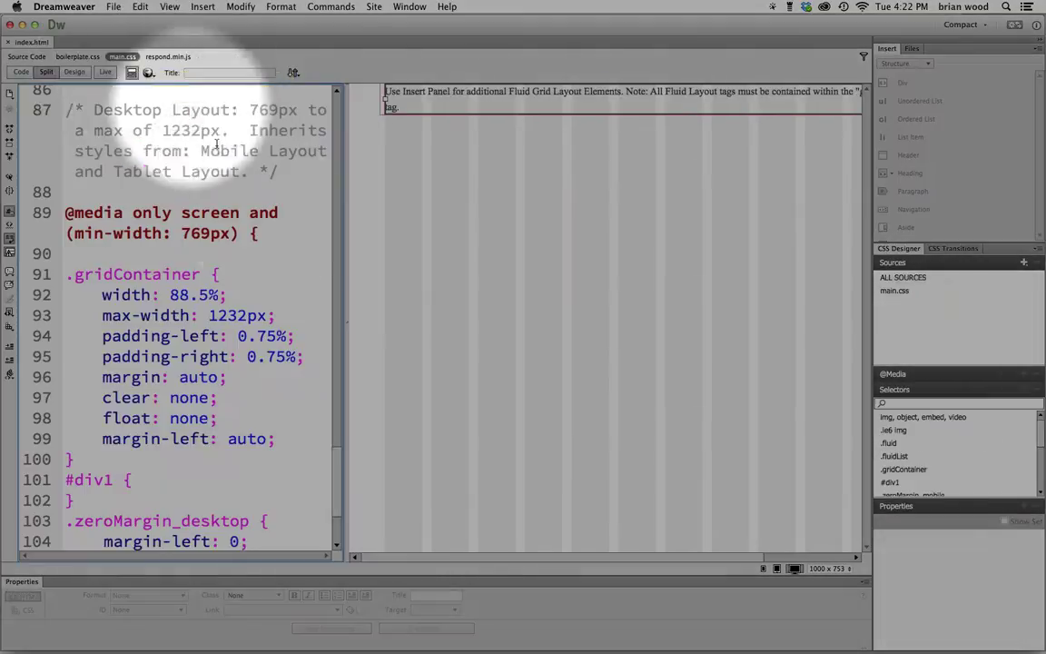
pyautogui.click(27, 72)
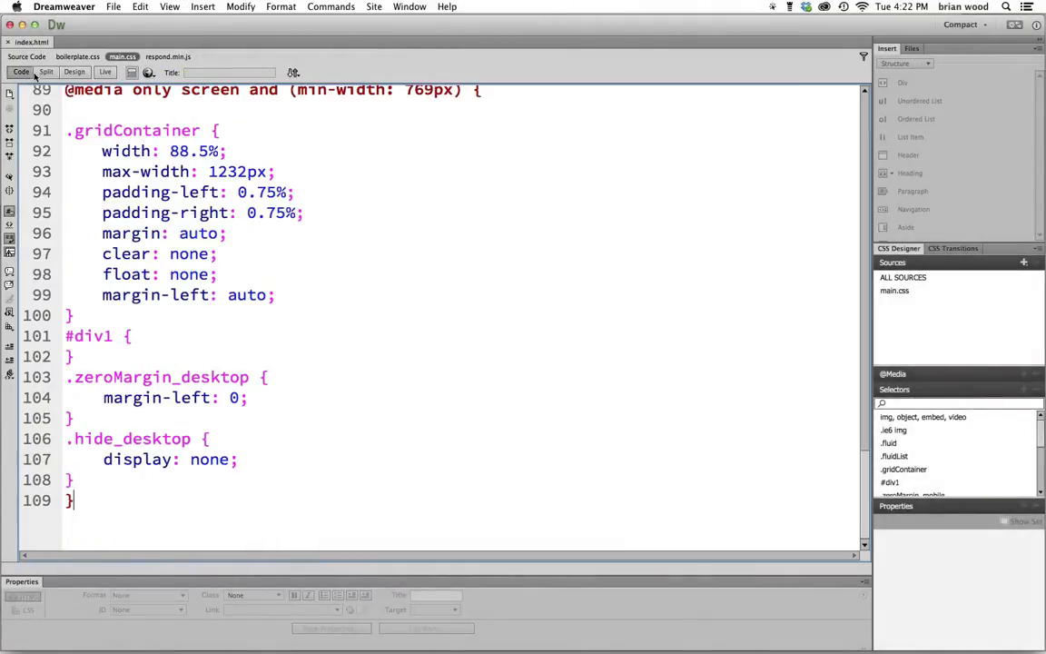
pyautogui.scroll(3, 779, 423)
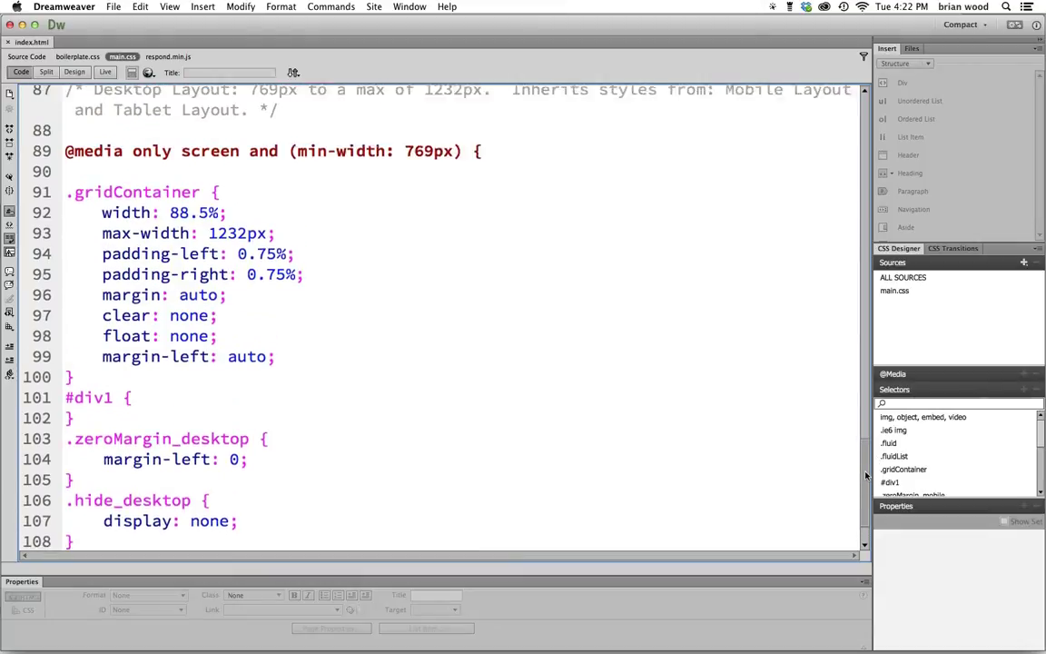
pyautogui.moveTo(500, 241); pyautogui.dragTo(61, 238)
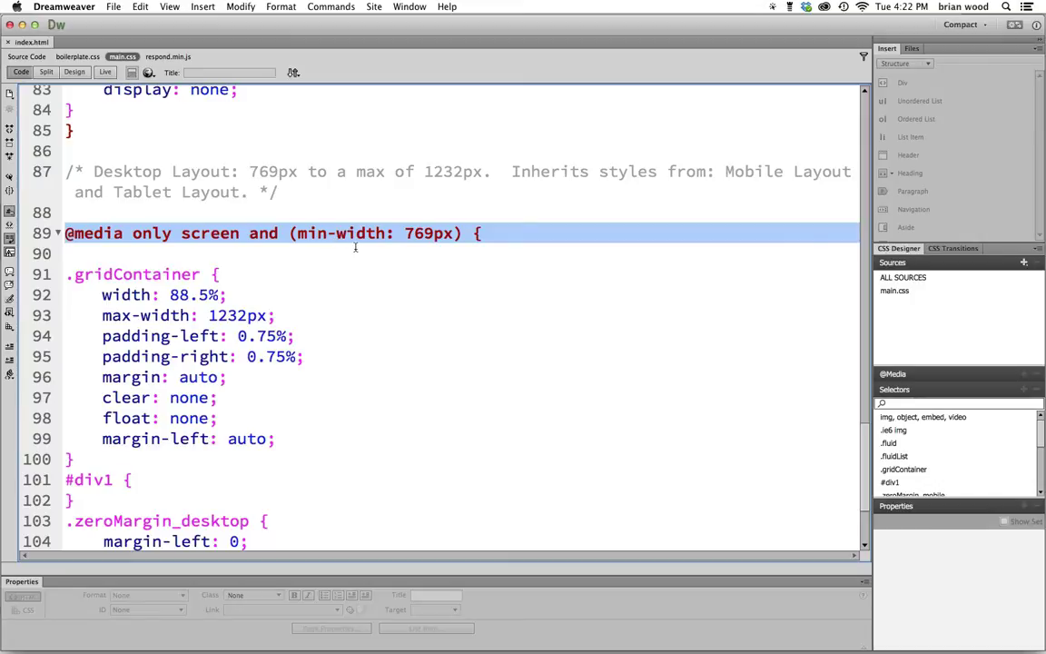
pyautogui.click(292, 234)
pyautogui.moveTo(297, 233); pyautogui.dragTo(457, 233)
pyautogui.moveTo(69, 254); pyautogui.dragTo(169, 522)
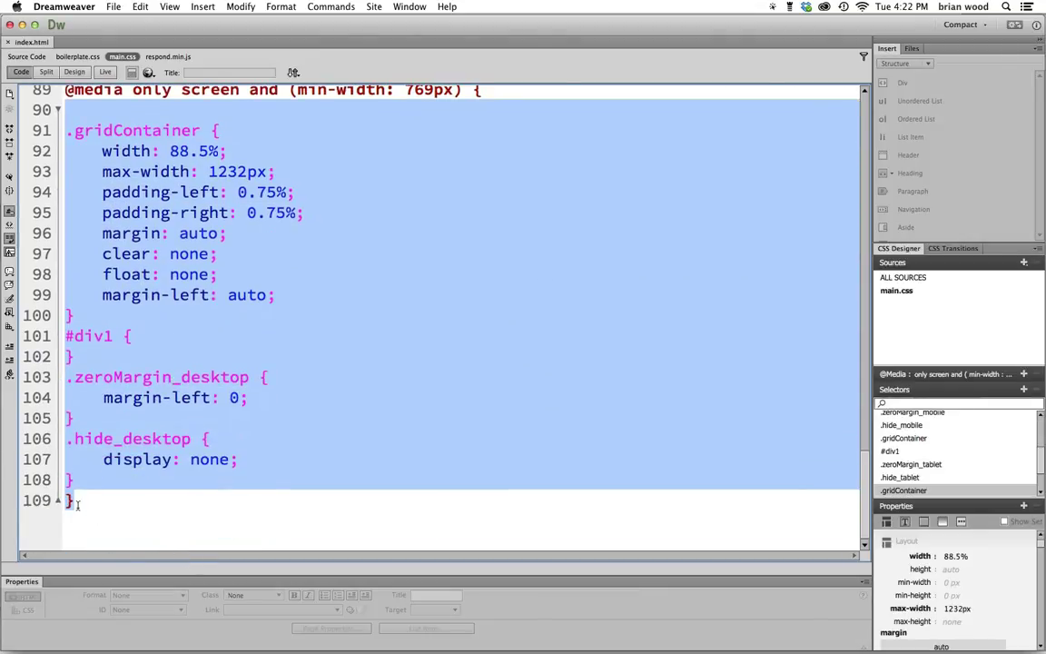
pyautogui.click(74, 502)
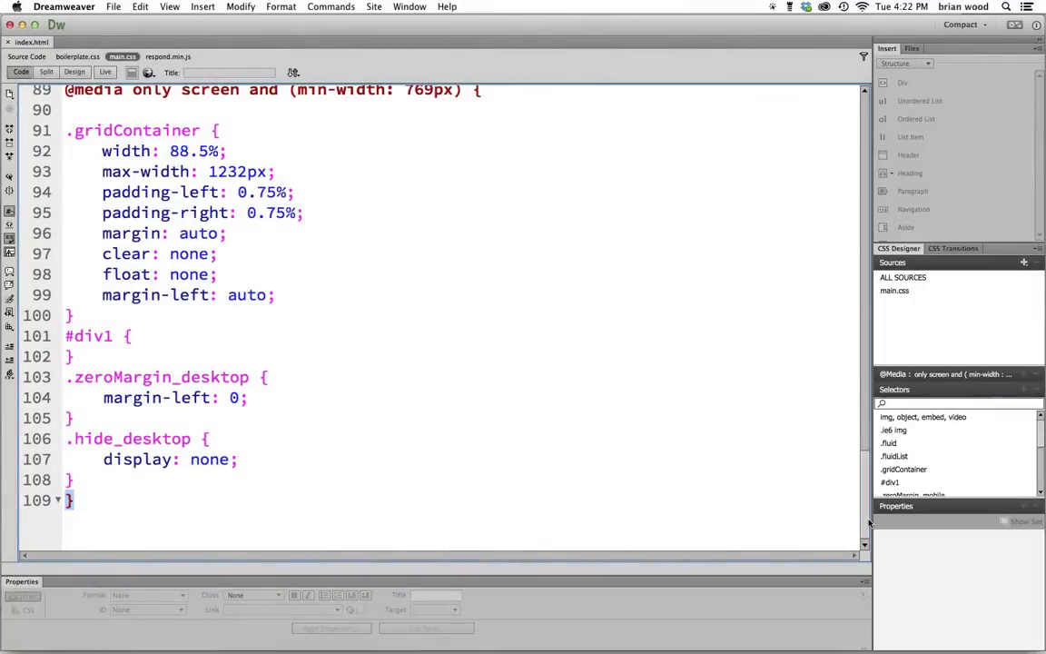
# Examine the general styles at the start of main.css and the tablet media query with its gridContainer rules
pyautogui.moveTo(868, 522); pyautogui.dragTo(858, 132)
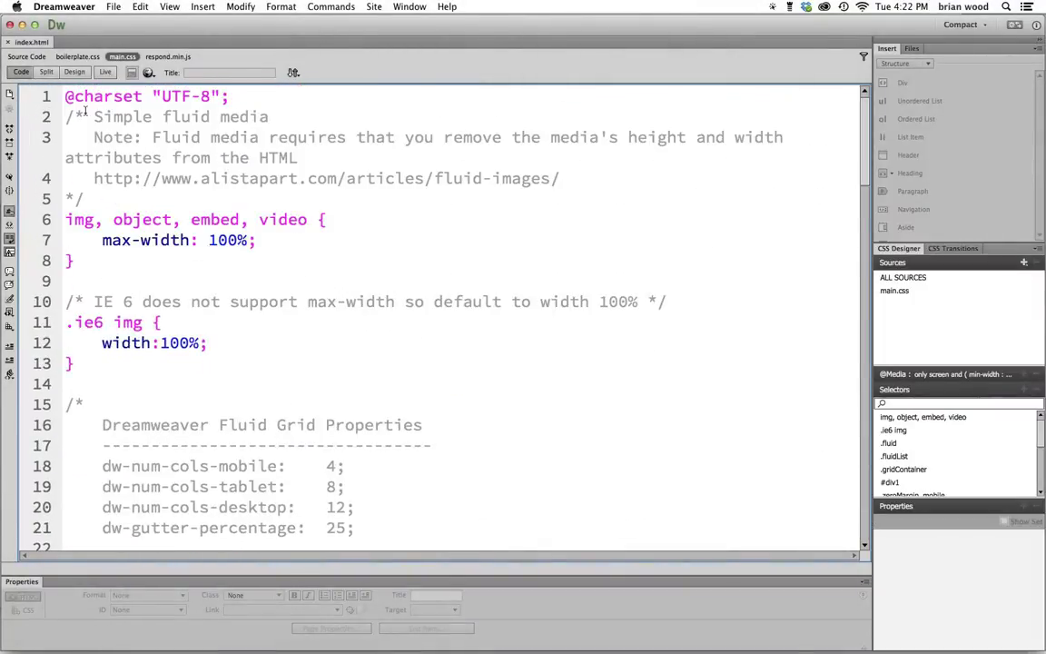
pyautogui.moveTo(65, 116); pyautogui.dragTo(374, 542)
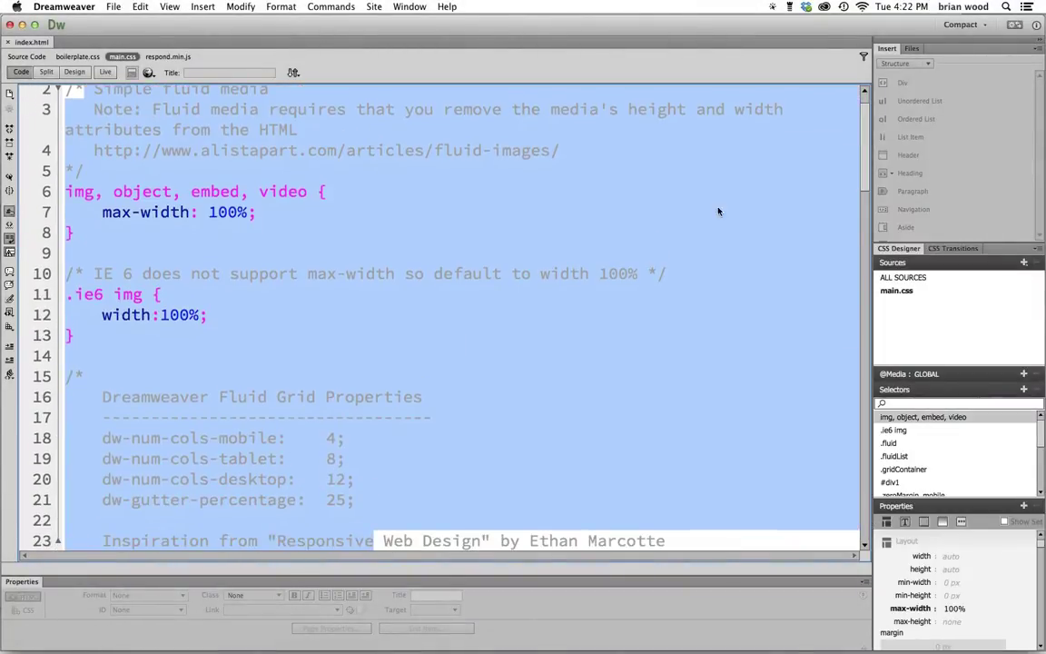
pyautogui.moveTo(860, 150); pyautogui.dragTo(888, 381)
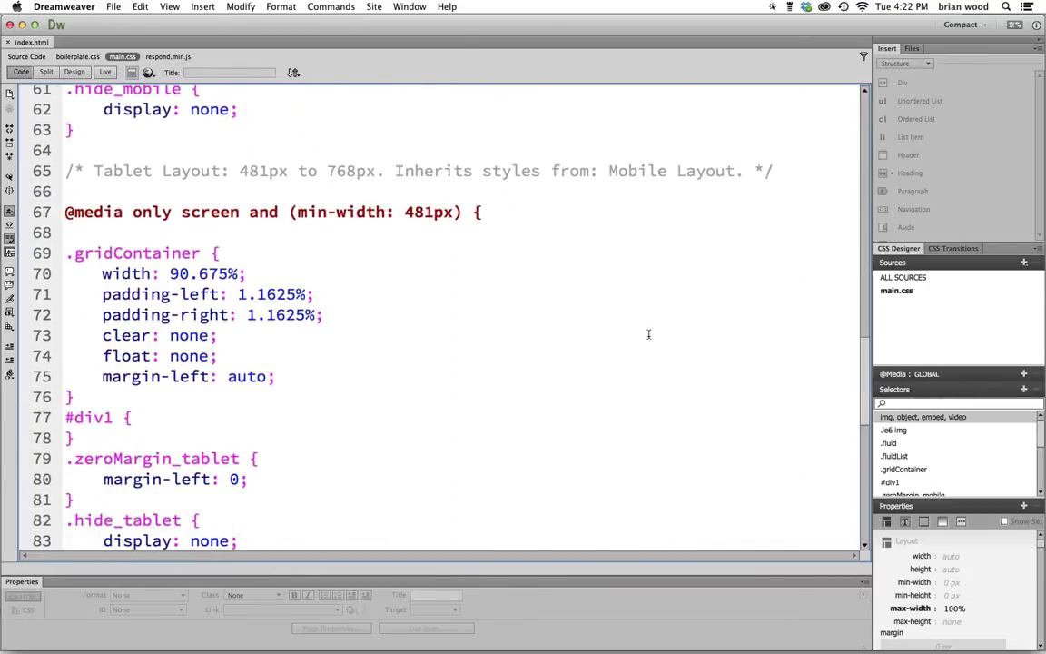
pyautogui.tripleClick(278, 218)
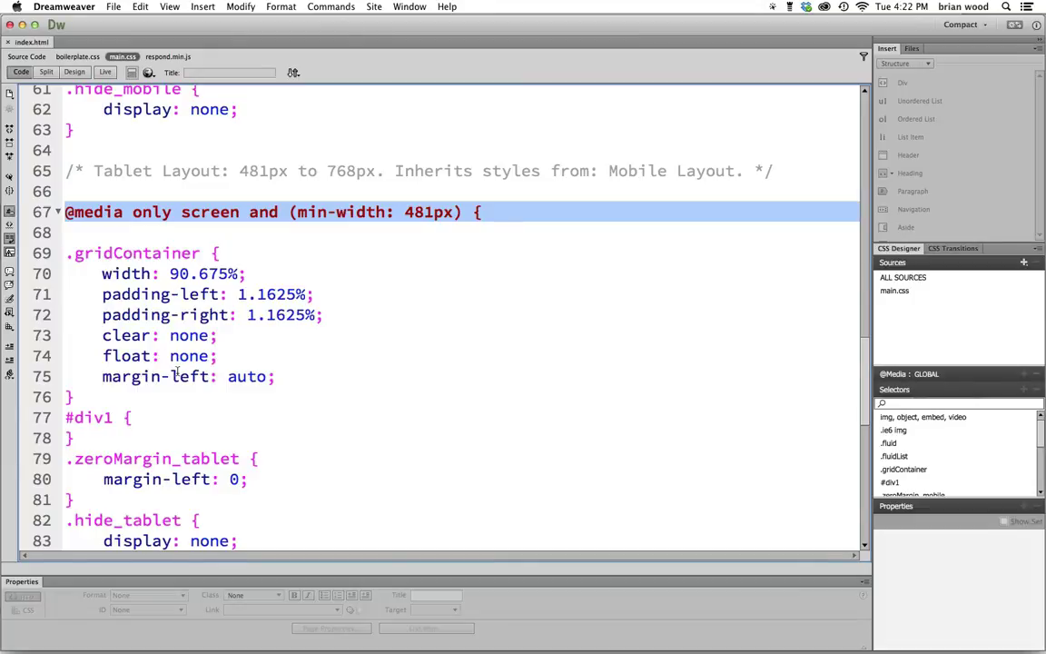
pyautogui.click(109, 109)
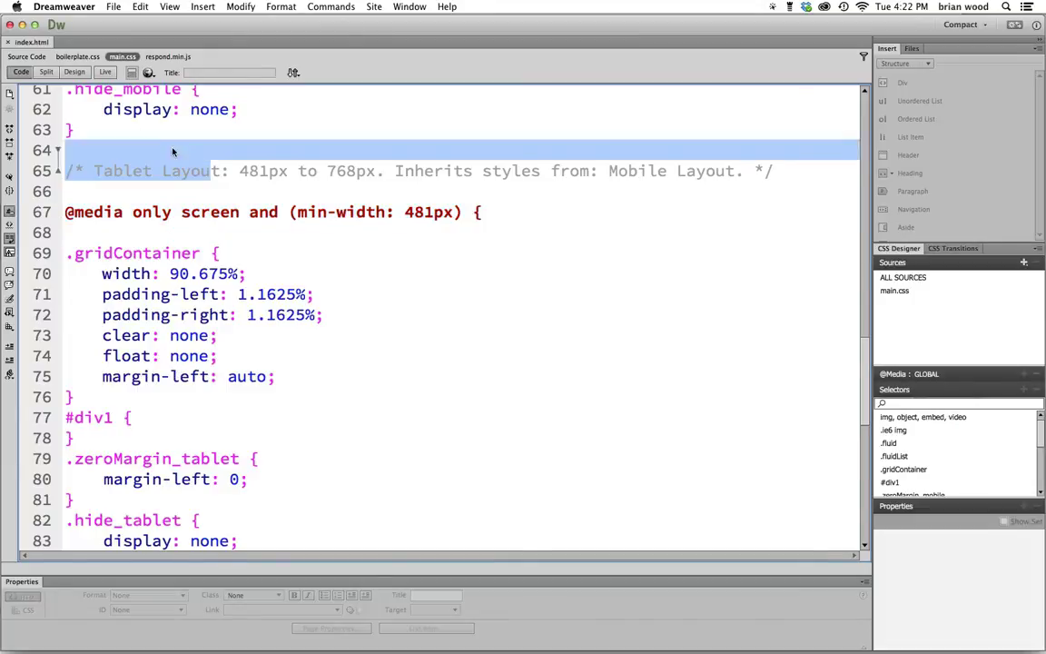
pyautogui.click(200, 324)
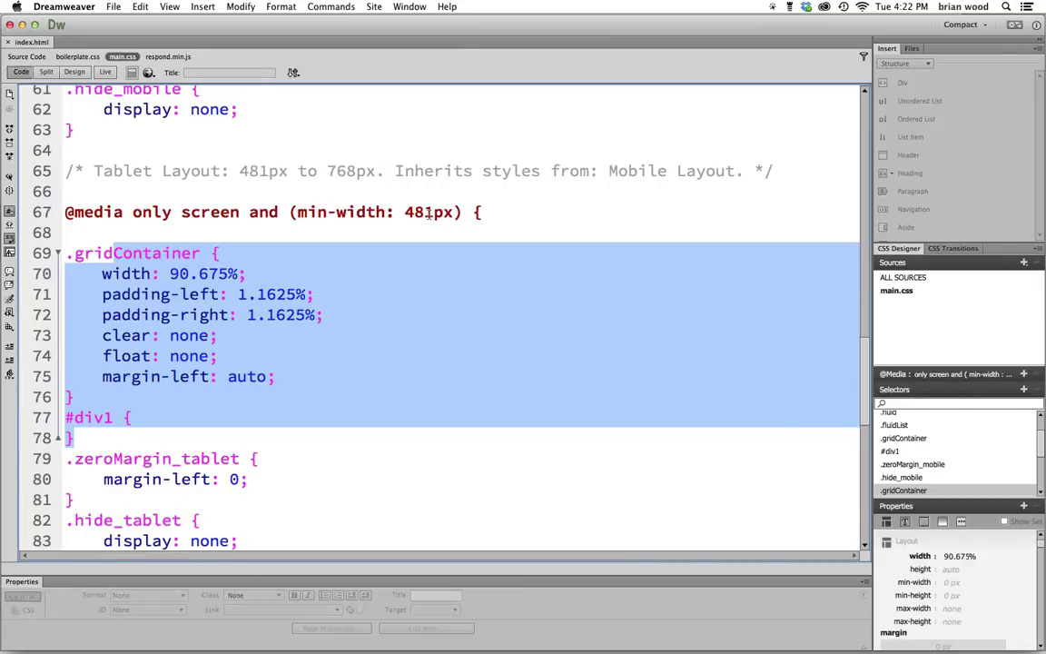
# Return to the desktop media query in main.css and review its min-width condition and nested layout rules
pyautogui.scroll(-5, 817, 409)
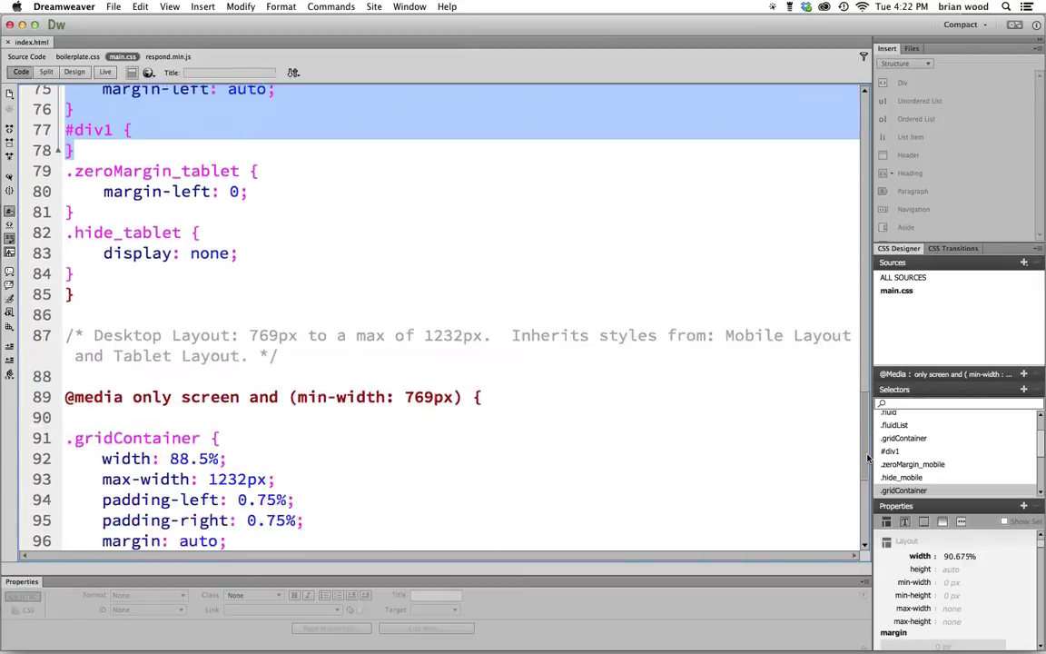
pyautogui.scroll(-5, 752, 379)
pyautogui.scroll(1, 444, 198)
pyautogui.moveTo(472, 130); pyautogui.dragTo(68, 133)
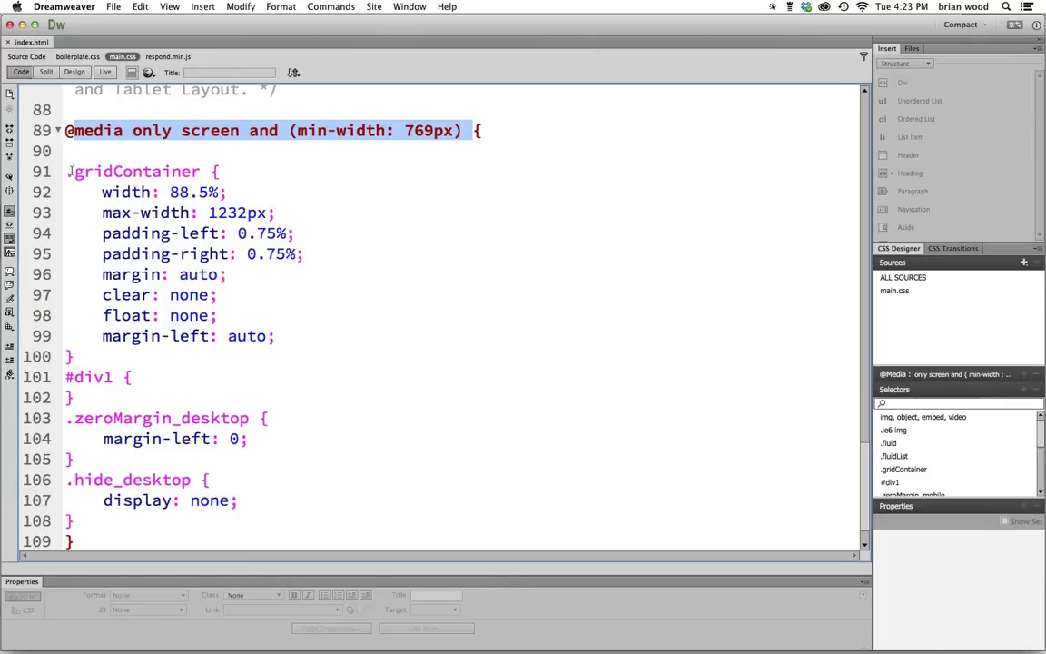
pyautogui.moveTo(67, 168); pyautogui.dragTo(297, 493)
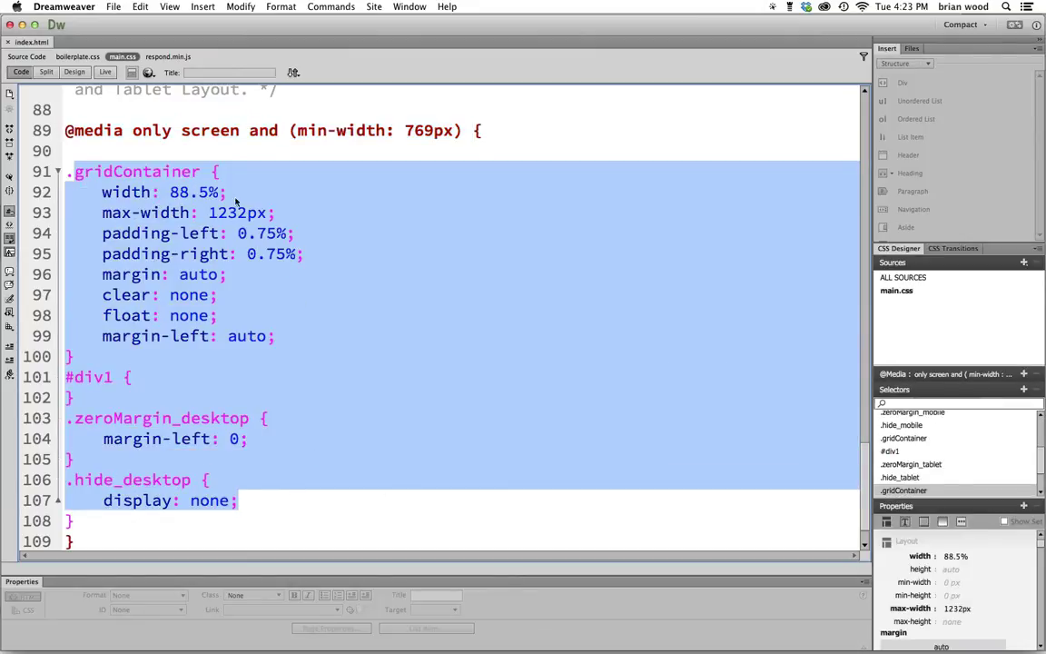
# Return to the page design and delete the placeholder div1 inside the grid container, including its HTML and CSS
pyautogui.click(75, 73)
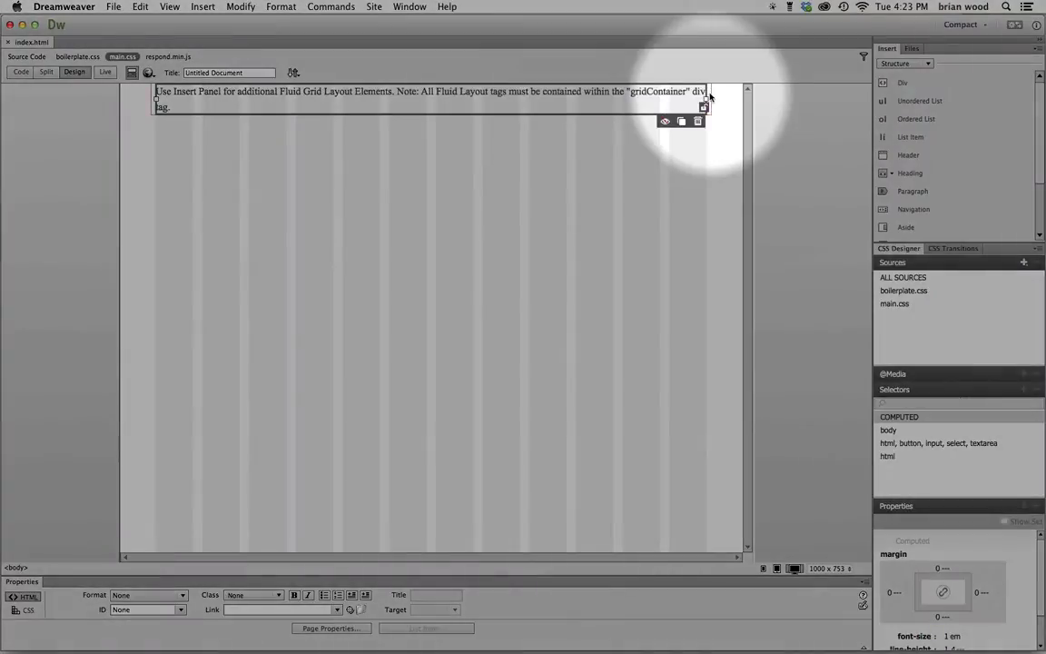
pyautogui.click(712, 95)
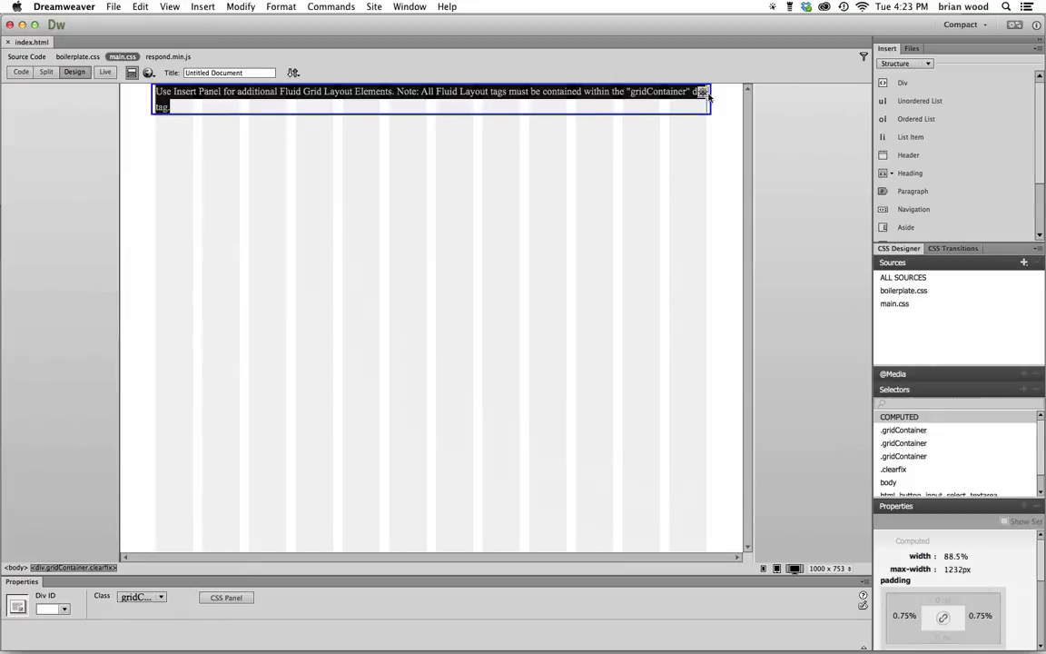
pyautogui.click(632, 94)
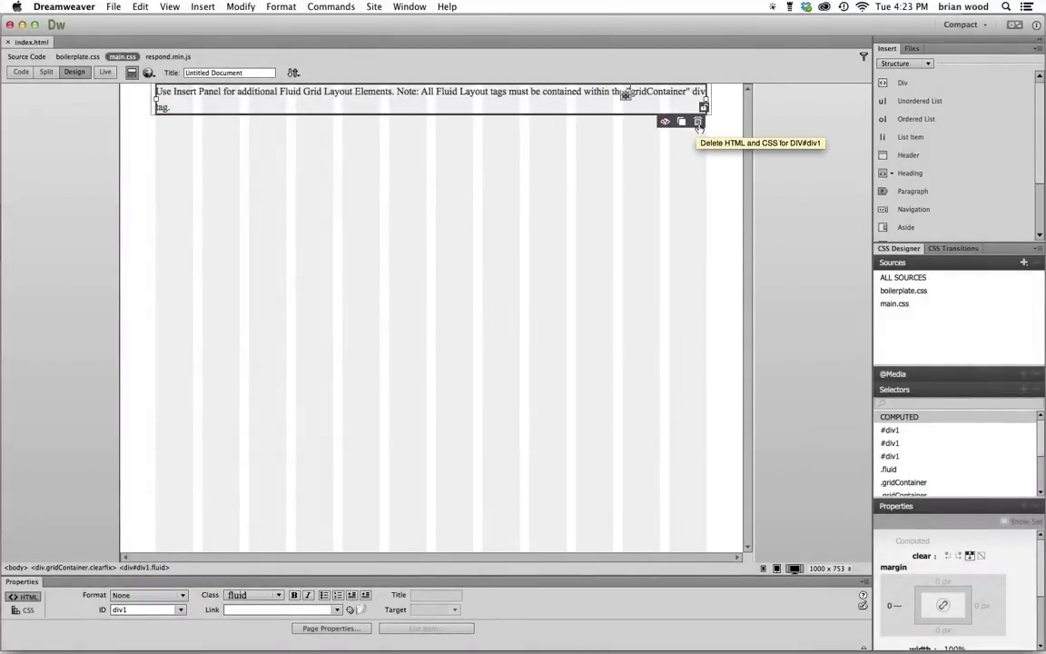
pyautogui.click(699, 122)
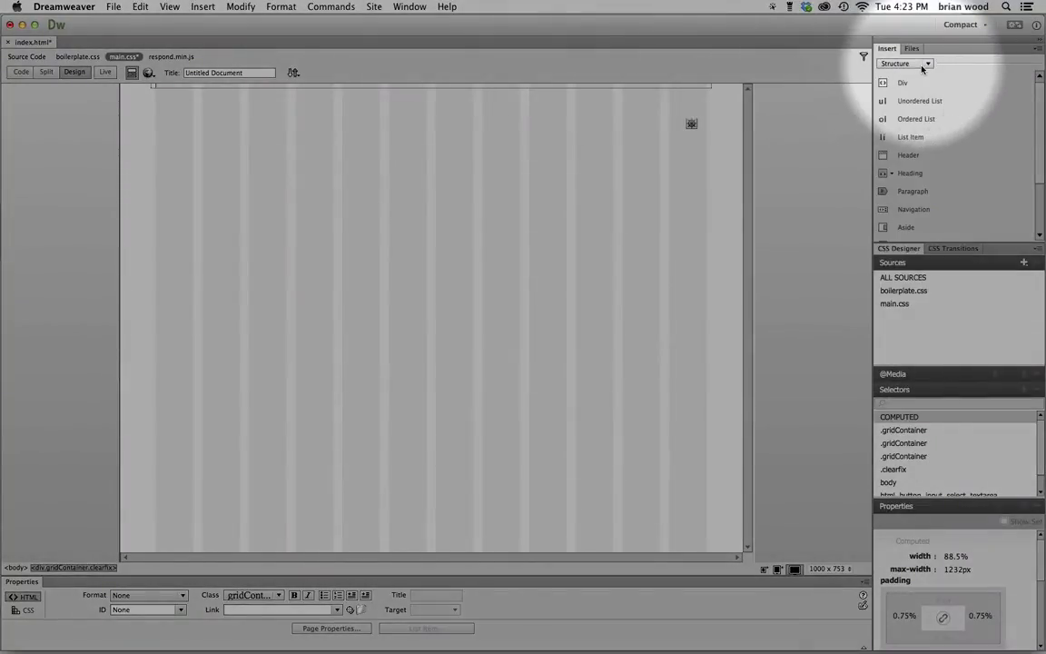
# Insert a structural Header with the class "header" as a fluid element in the grid container
pyautogui.click(923, 69)
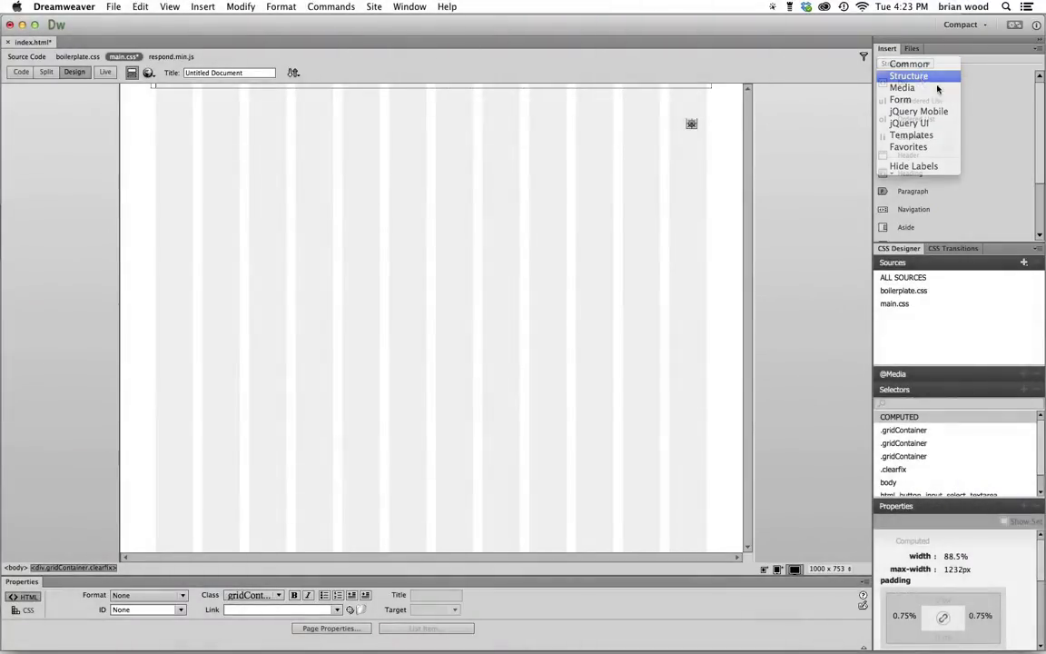
pyautogui.click(918, 77)
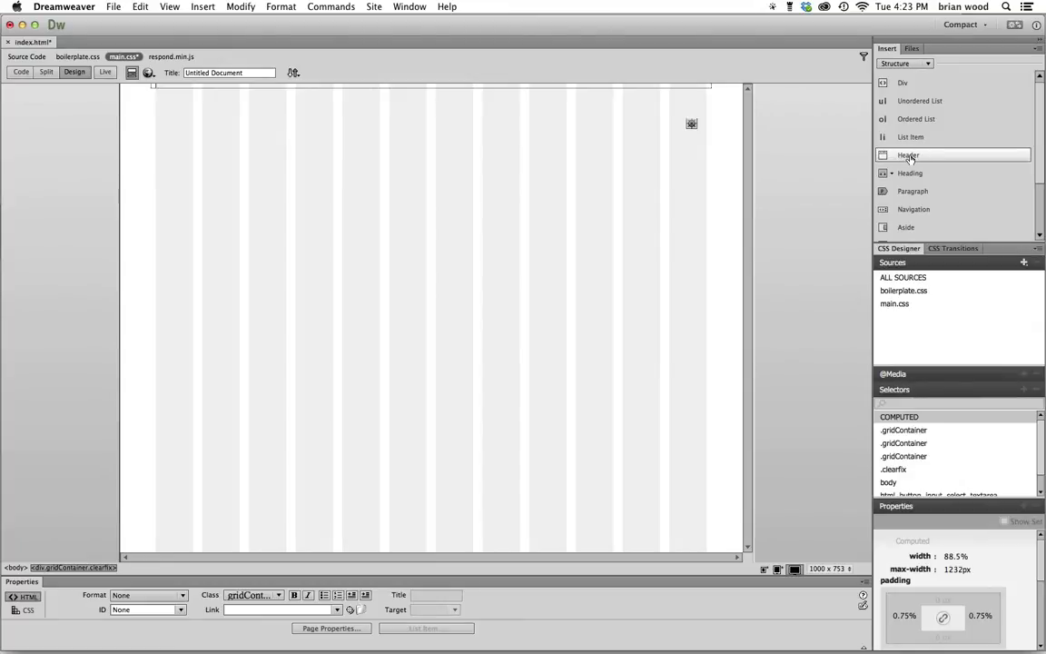
pyautogui.click(909, 156)
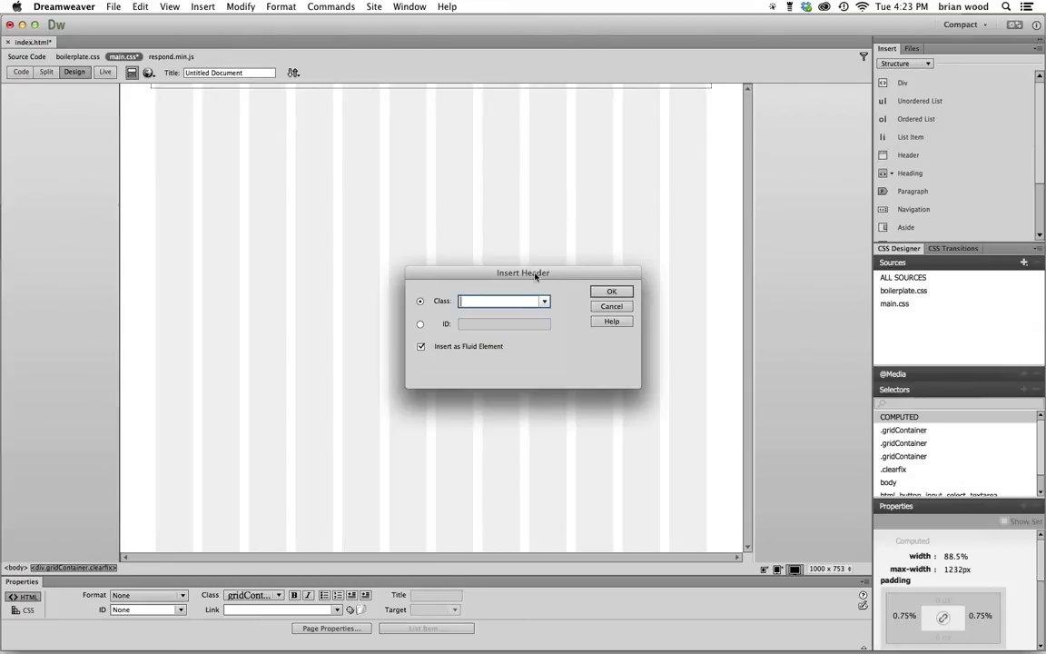
pyautogui.moveTo(535, 275); pyautogui.dragTo(448, 256)
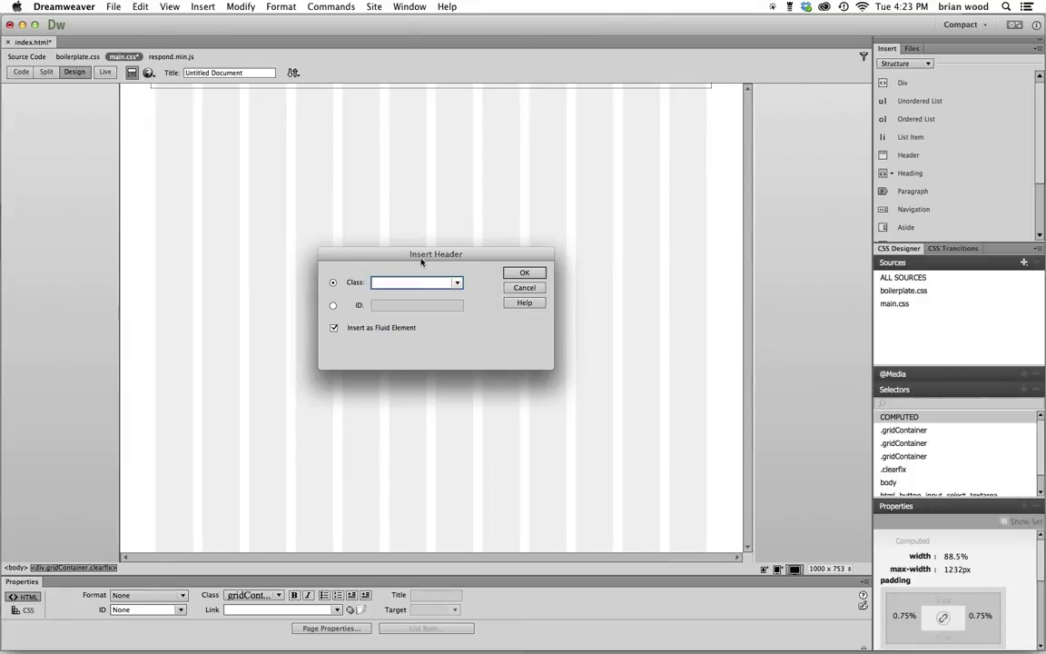
pyautogui.moveTo(460, 261); pyautogui.dragTo(466, 256)
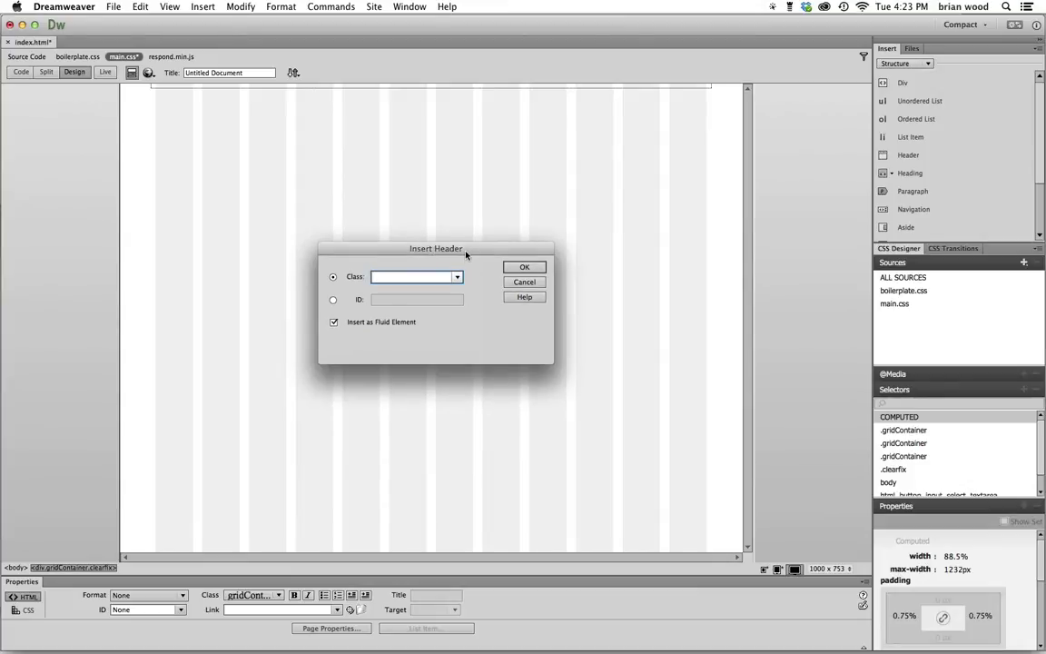
pyautogui.write('header')
pyautogui.click(534, 268)
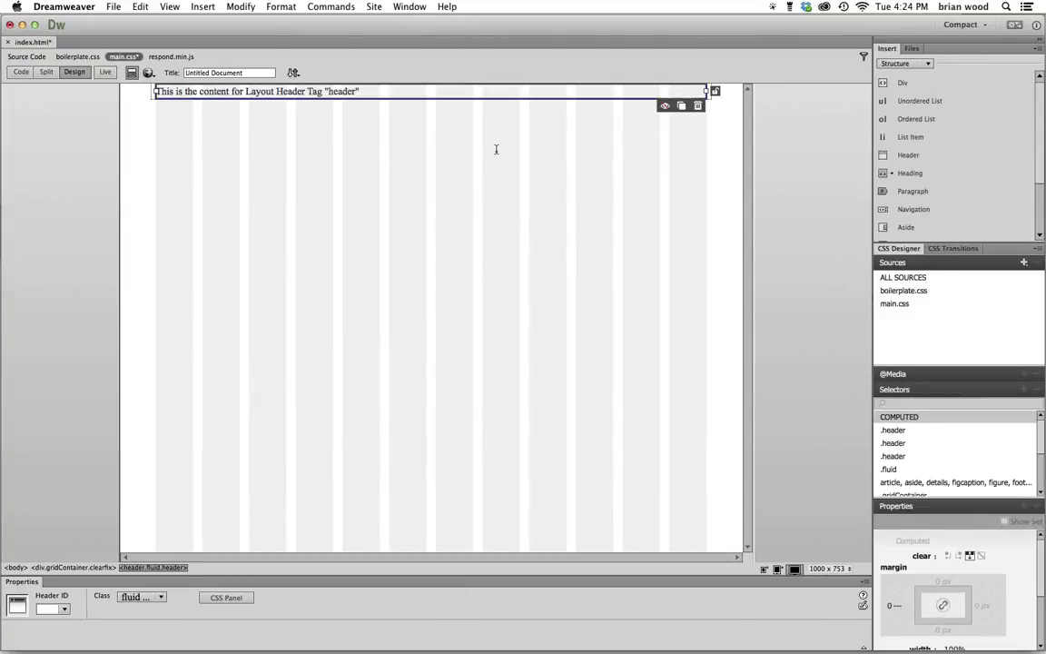
# Insert a fluid Navigation element with the class "nav_list" directly after the header
pyautogui.tripleClick(330, 94)
pyautogui.click(712, 106)
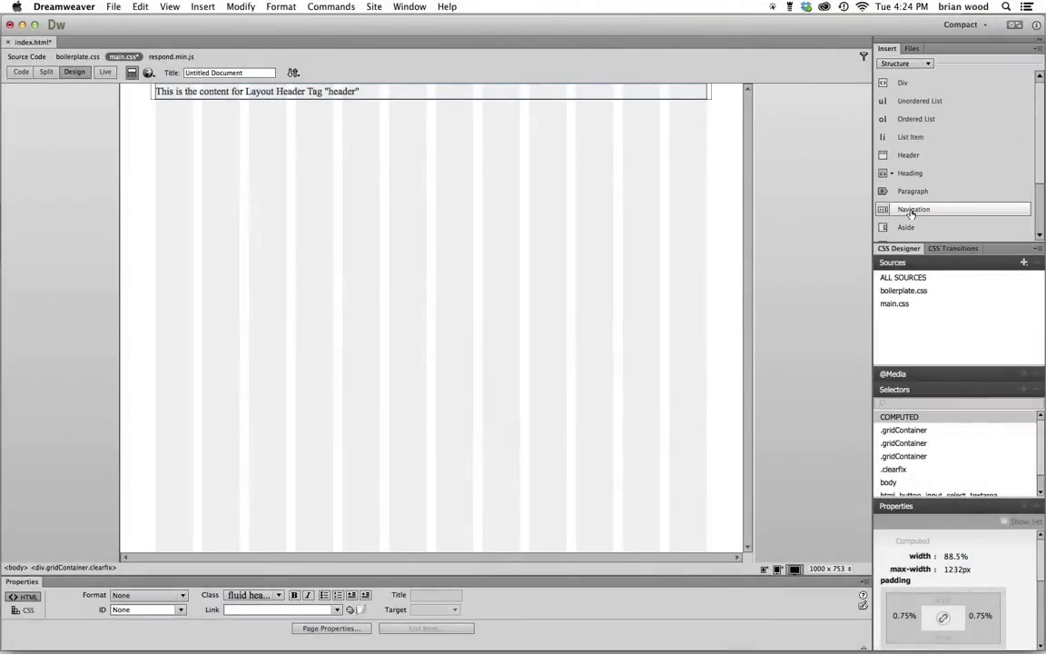
pyautogui.click(911, 210)
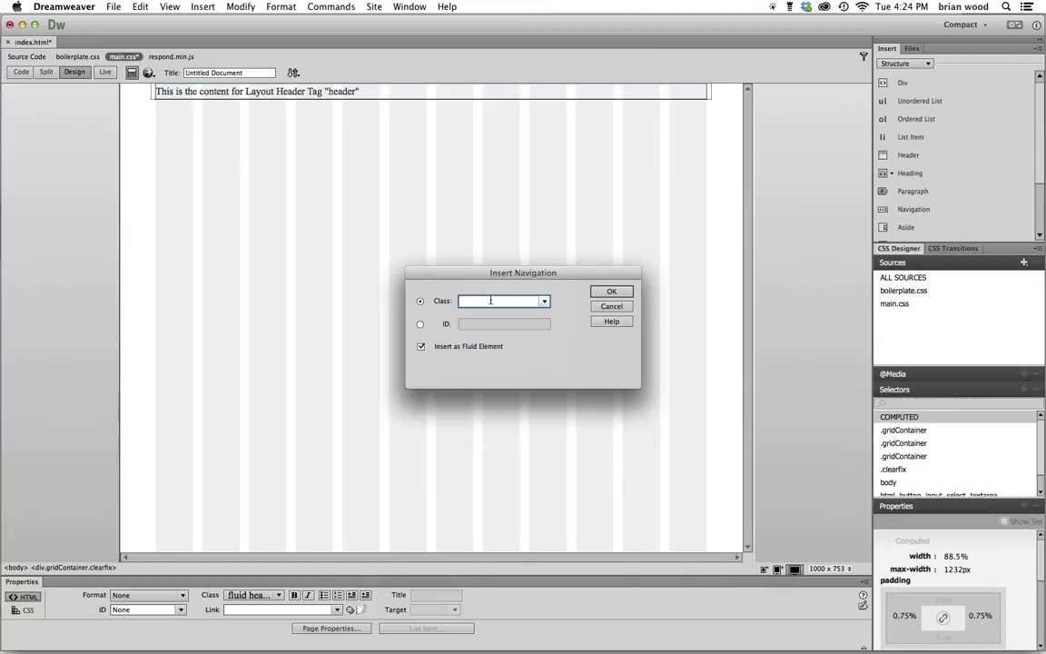
pyautogui.write('nav_list')
pyautogui.click(609, 293)
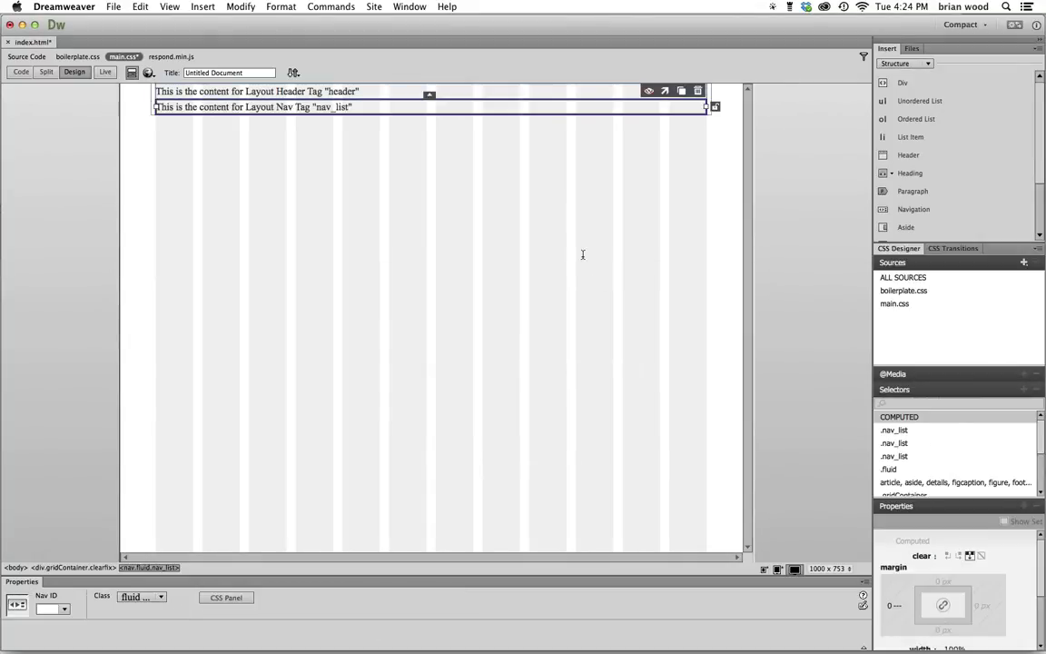
# Delete the placeholder text inside the navigation element
pyautogui.click(360, 107)
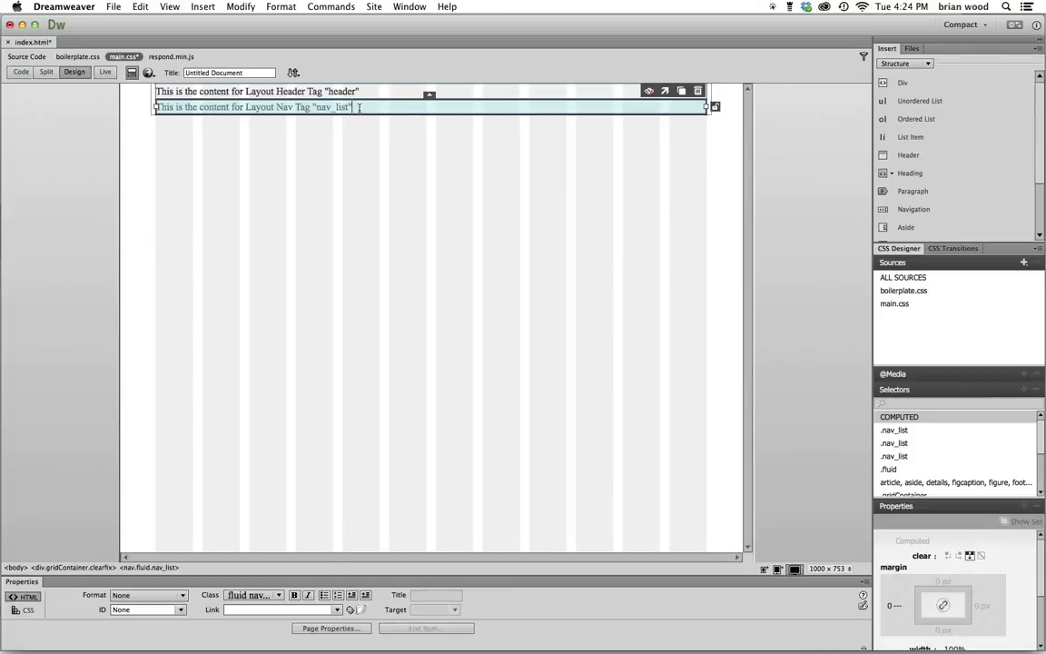
pyautogui.hotkey('shift', 'Left')
pyautogui.hotkey('shift', 'Left')
pyautogui.hotkey('shift', 'Left')
pyautogui.hotkey('shift', 'Left')
pyautogui.hotkey('shift', 'Left')
pyautogui.hotkey('shift', 'Left')
pyautogui.hotkey('shift', 'Left')
pyautogui.hotkey('shift', 'Left')
pyautogui.hotkey('shift', 'Left')
pyautogui.hotkey('shift', 'Left')
pyautogui.hotkey('shift', 'Left')
pyautogui.hotkey('shift', 'Left')
pyautogui.hotkey('shift', 'Left')
pyautogui.hotkey('shift', 'Left')
pyautogui.hotkey('shift', 'Left')
pyautogui.hotkey('shift', 'Left')
pyautogui.hotkey('shift', 'Left')
pyautogui.hotkey('shift', 'Left')
pyautogui.hotkey('shift', 'Left')
pyautogui.hotkey('shift', 'Left')
pyautogui.hotkey('shift', 'Left')
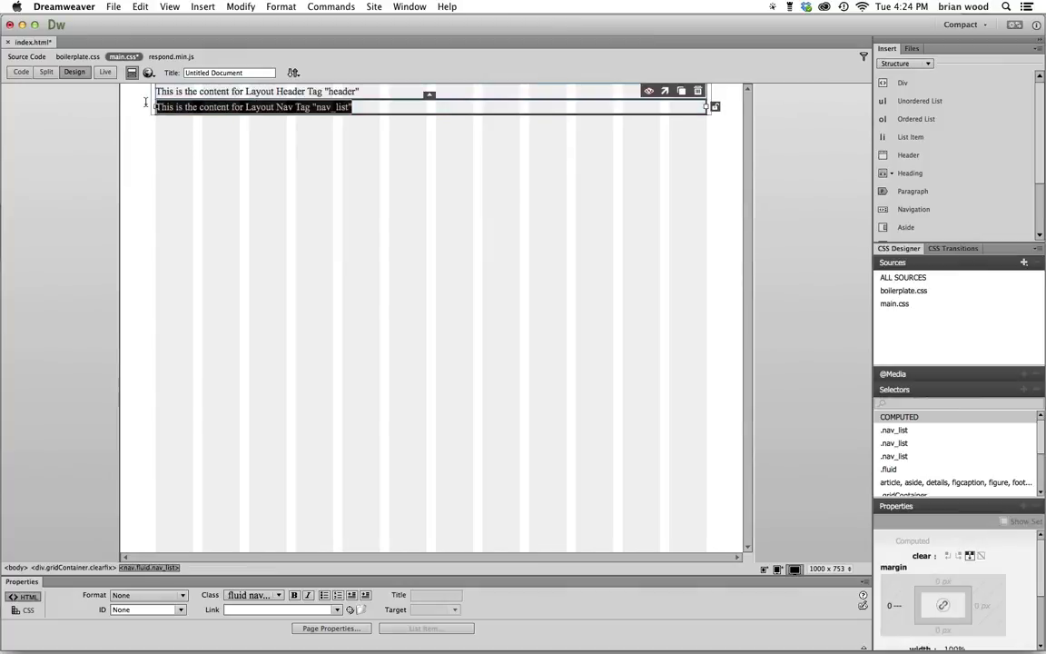
pyautogui.press('BackSpace')
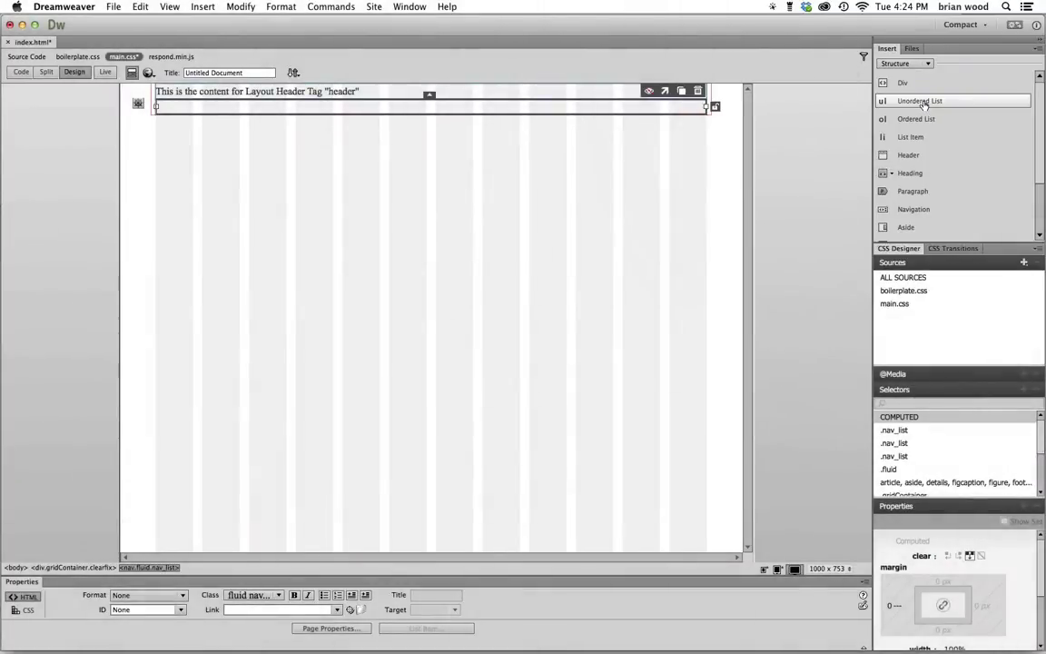
# Insert a fluid unordered list with the class "nav_list" inside the empty navigation element
pyautogui.click(920, 102)
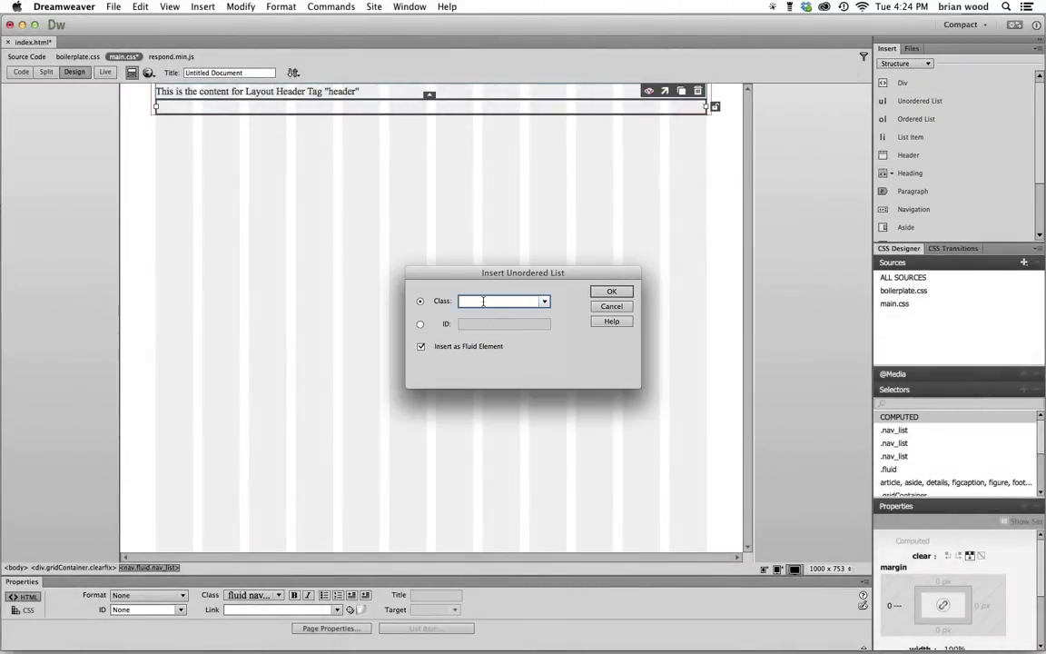
pyautogui.write('nav_list')
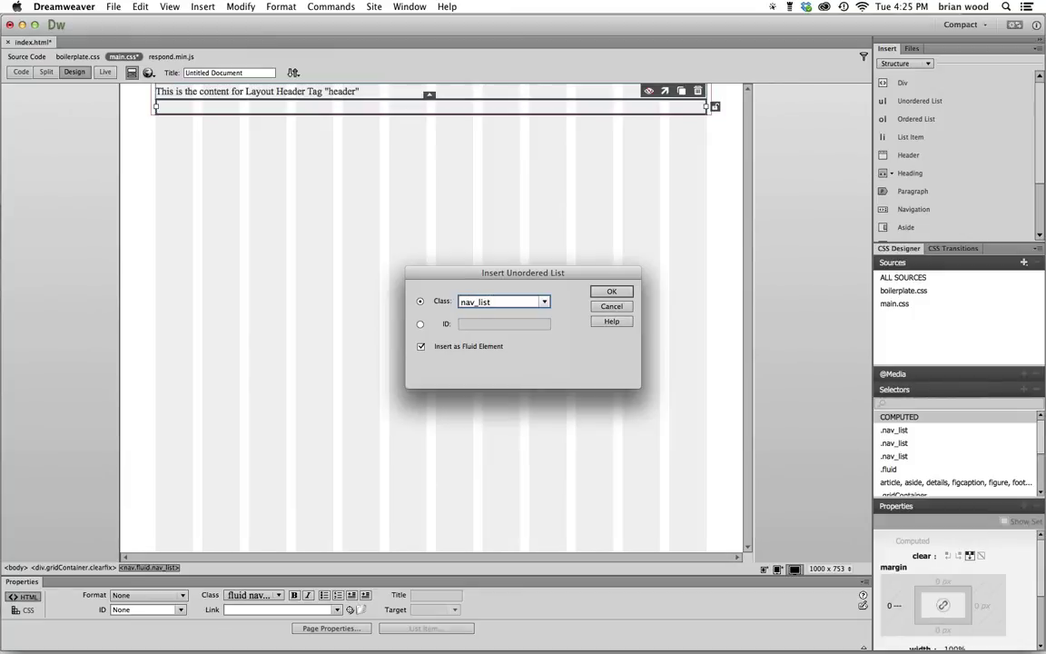
pyautogui.click(611, 292)
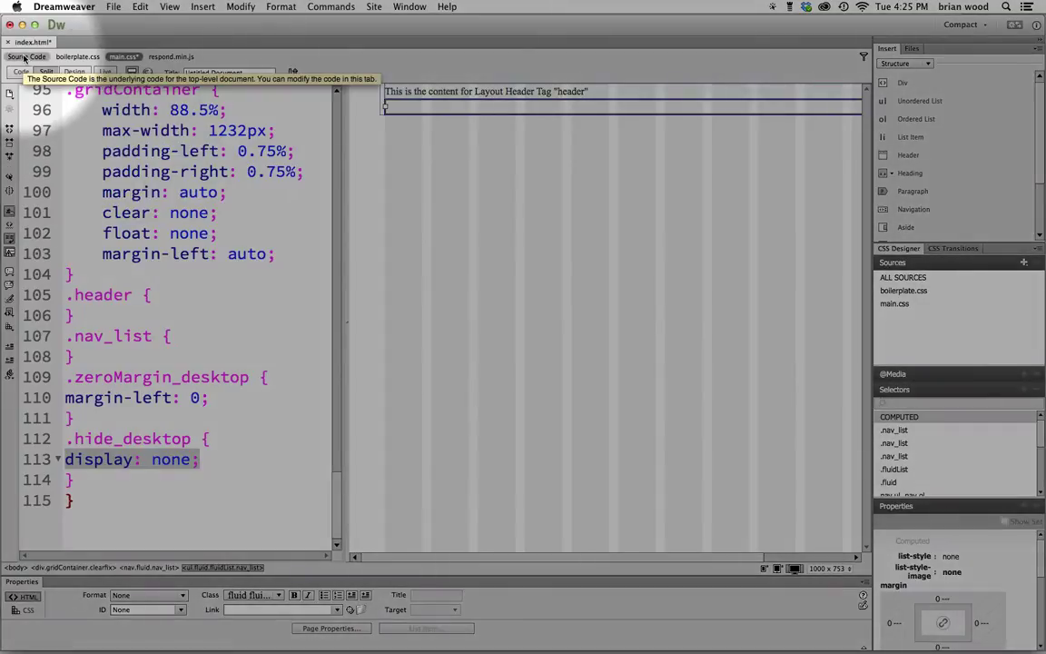
# Show the HTML source beside the design and insert a fluid list item with the class "listitem" inside the unordered list
pyautogui.click(23, 57)
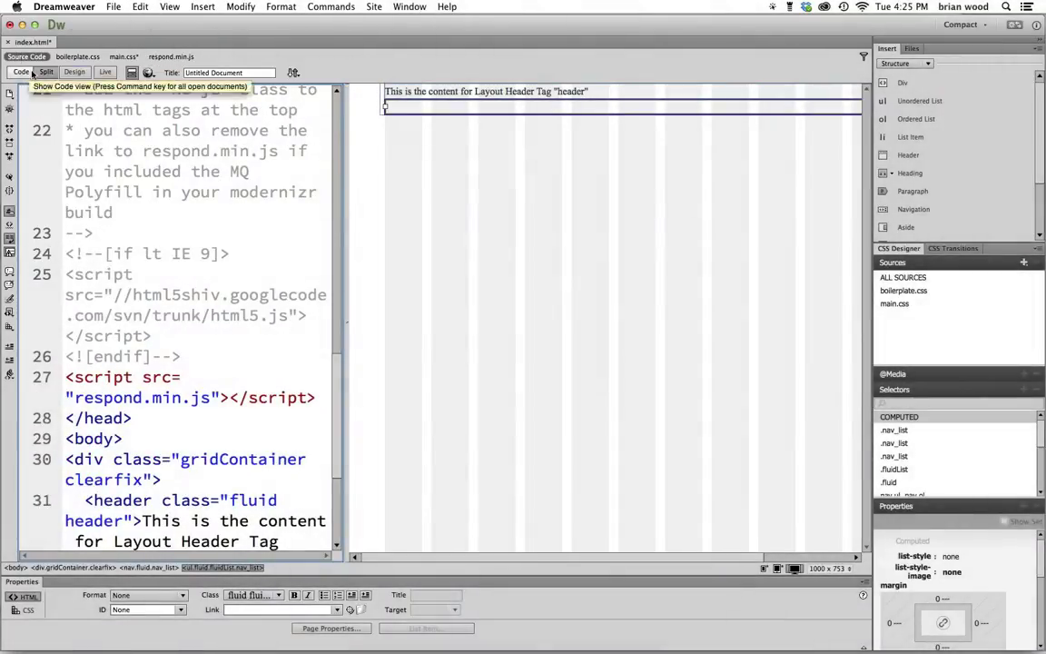
pyautogui.click(413, 105)
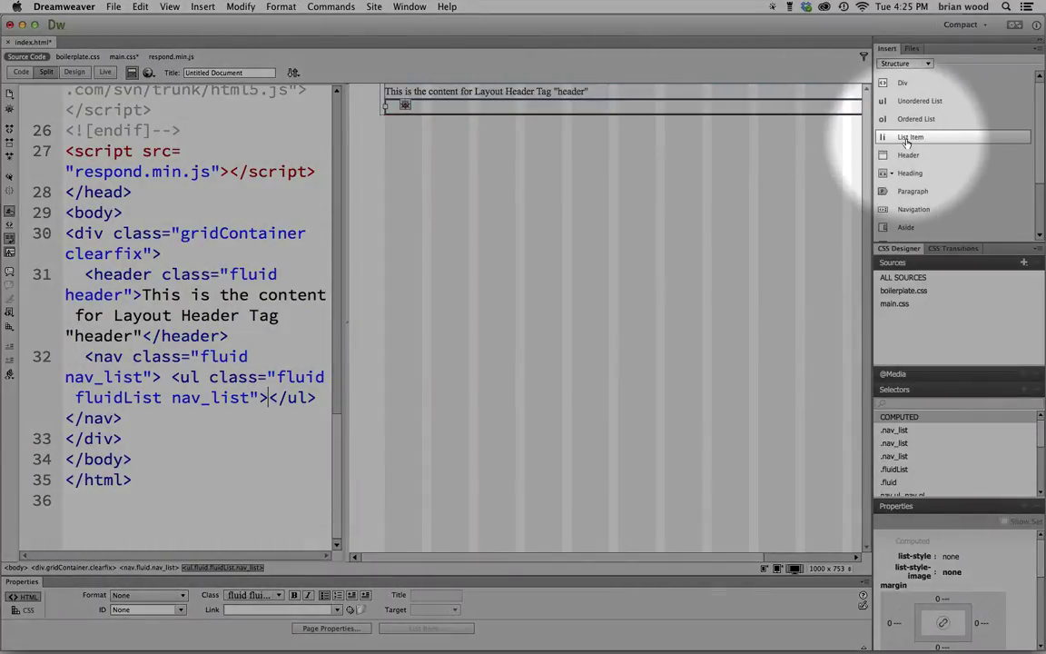
pyautogui.click(906, 138)
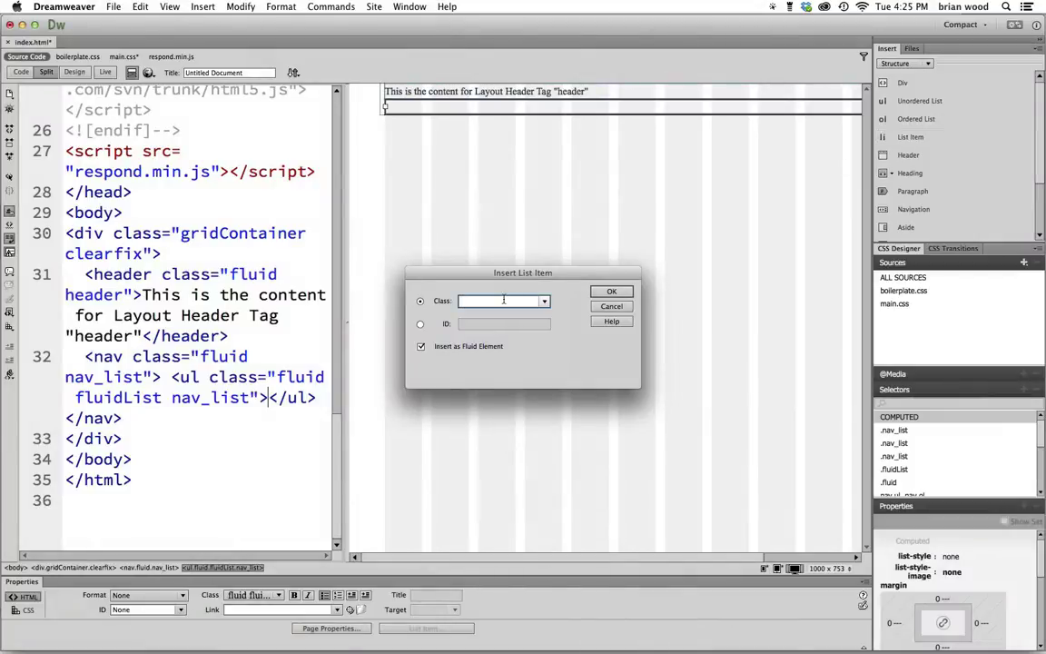
pyautogui.write('listitem')
pyautogui.click(606, 292)
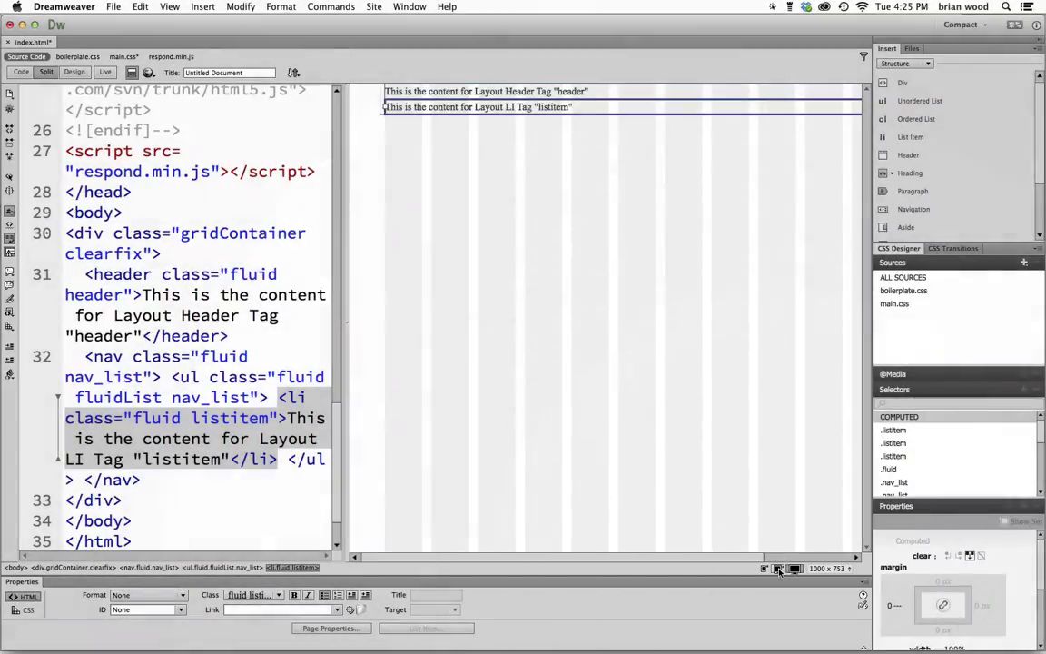
# Check the layout at the smaller screen size, then return to the desktop size with only the design shown
pyautogui.click(780, 569)
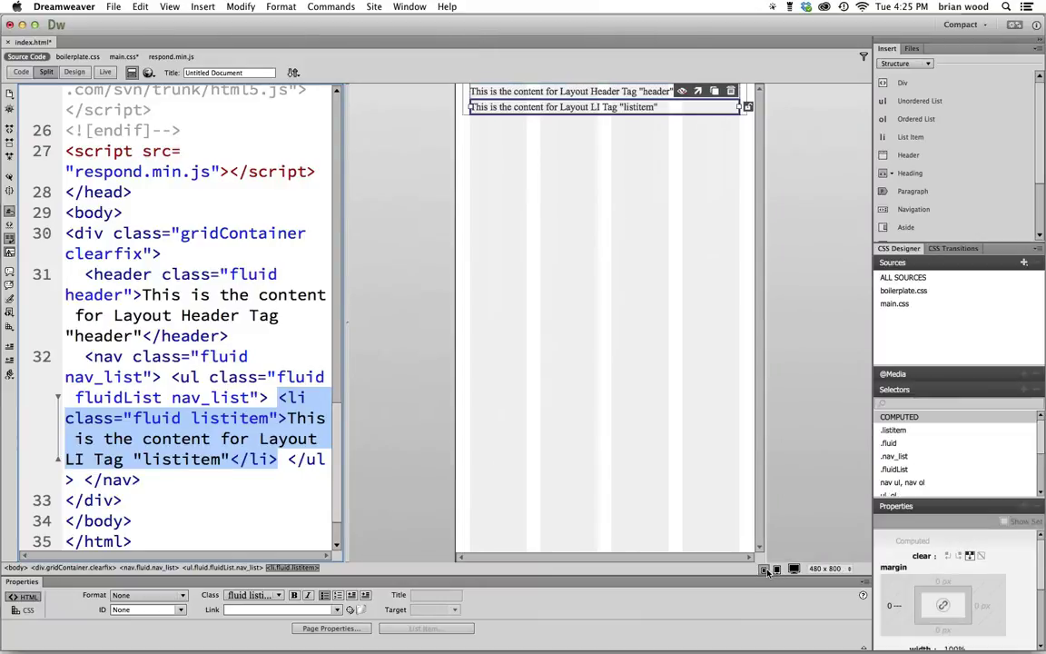
pyautogui.click(793, 570)
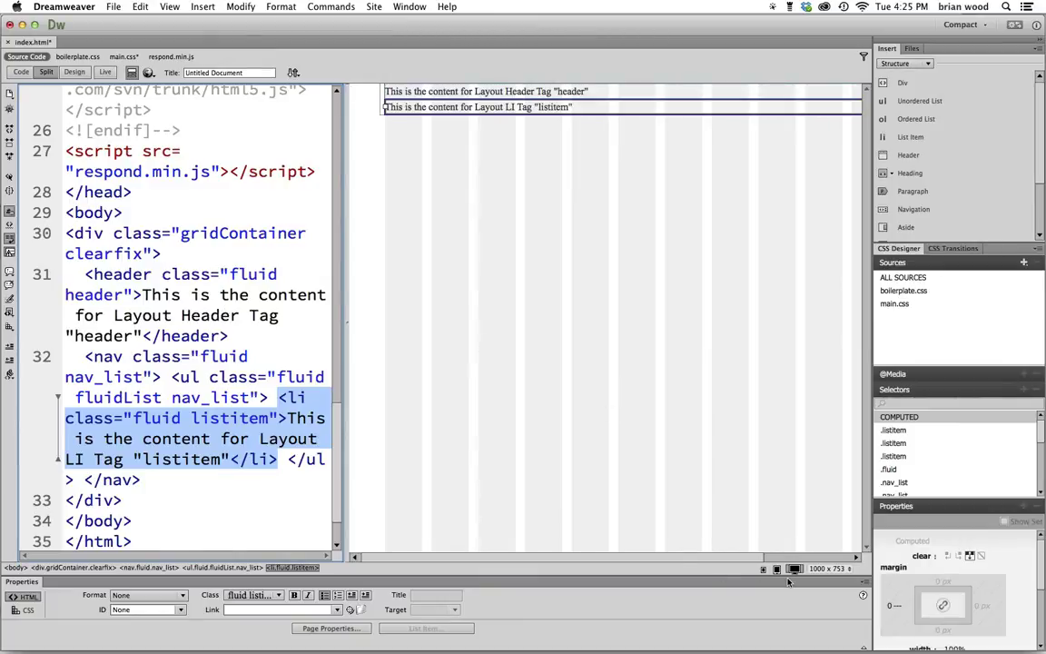
pyautogui.click(72, 72)
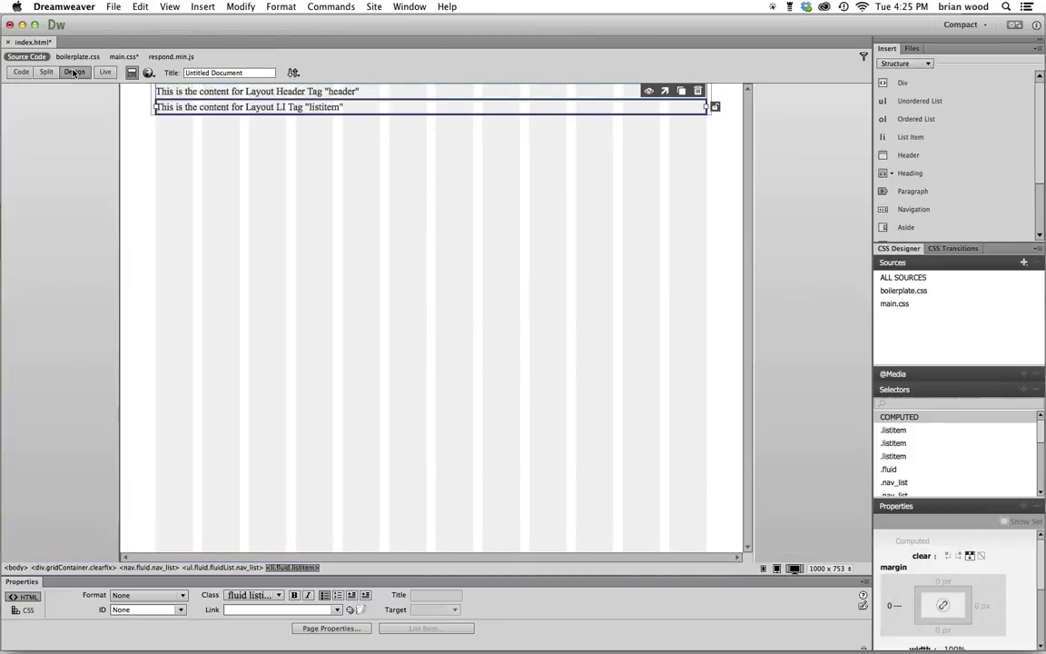
# Duplicate the navigation list item three times to make four items
pyautogui.click(348, 107)
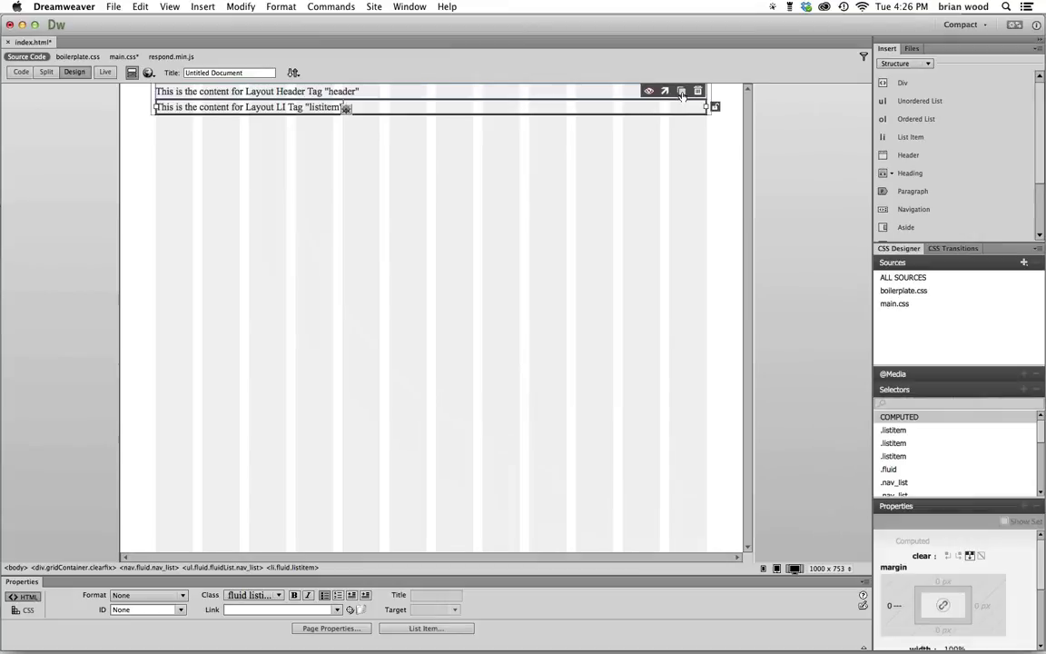
pyautogui.click(682, 93)
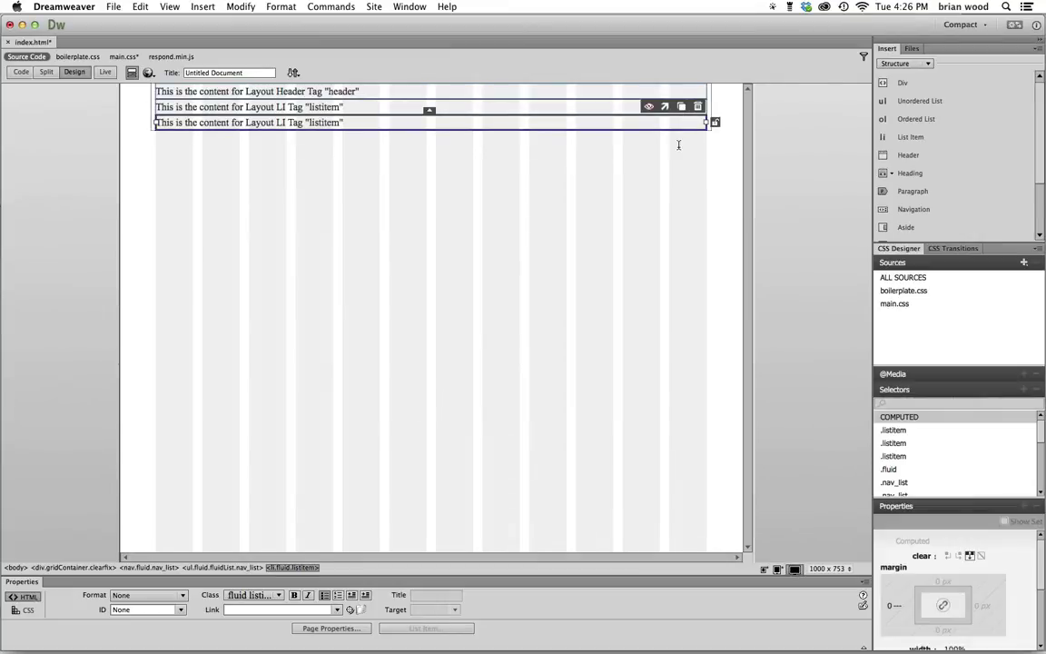
pyautogui.click(682, 107)
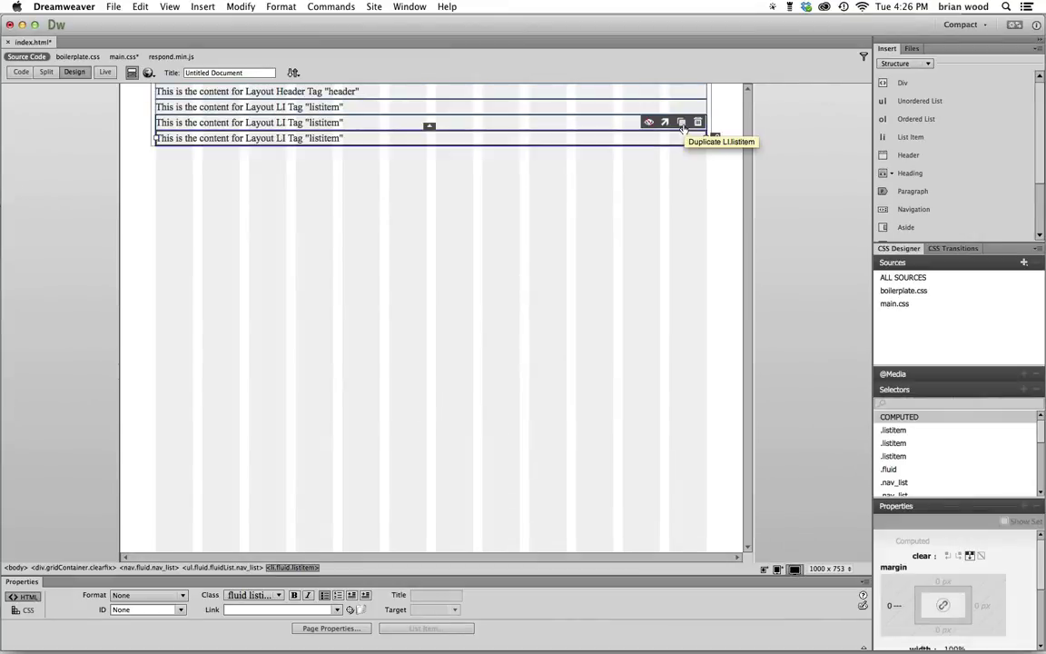
pyautogui.click(682, 123)
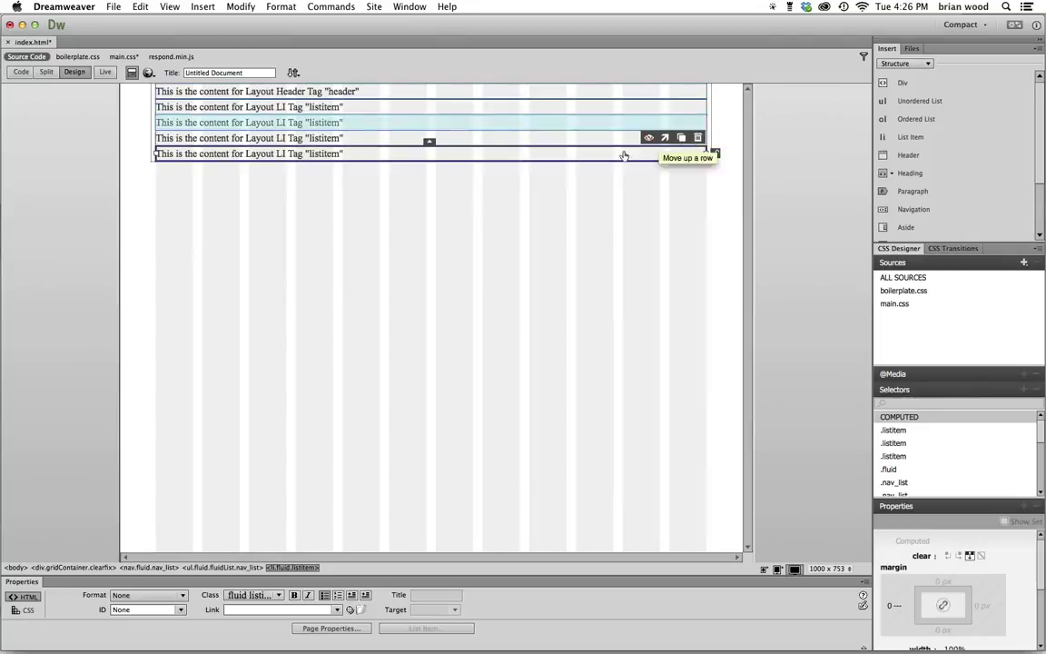
# Replace the placeholder text of the first three list items with "about us", "contact us" and "products"
pyautogui.moveTo(347, 107); pyautogui.dragTo(153, 107)
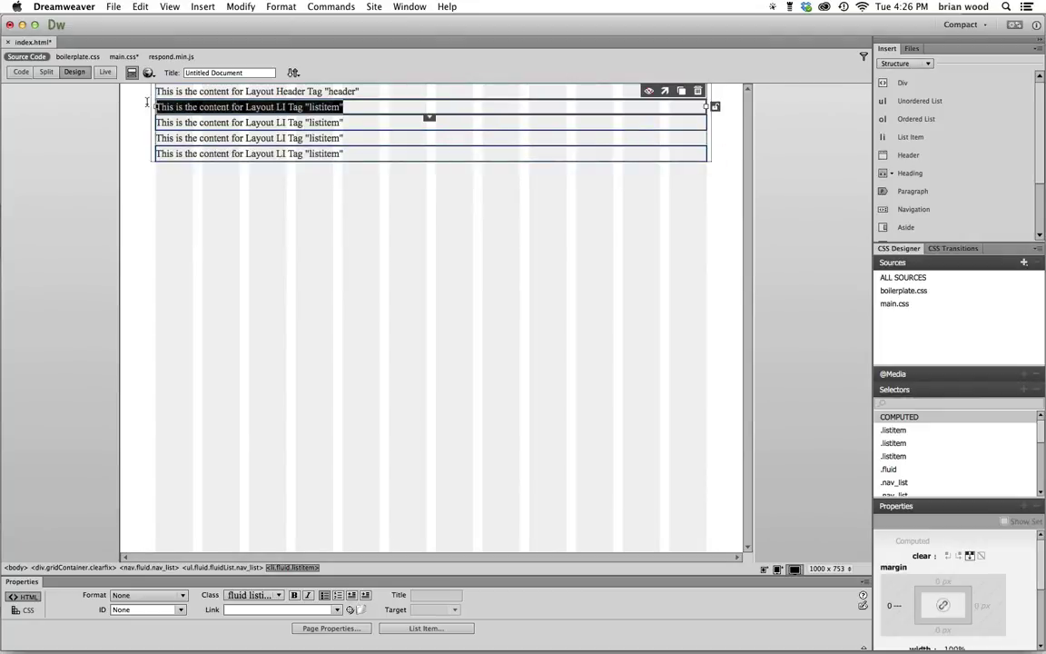
pyautogui.write('About us')
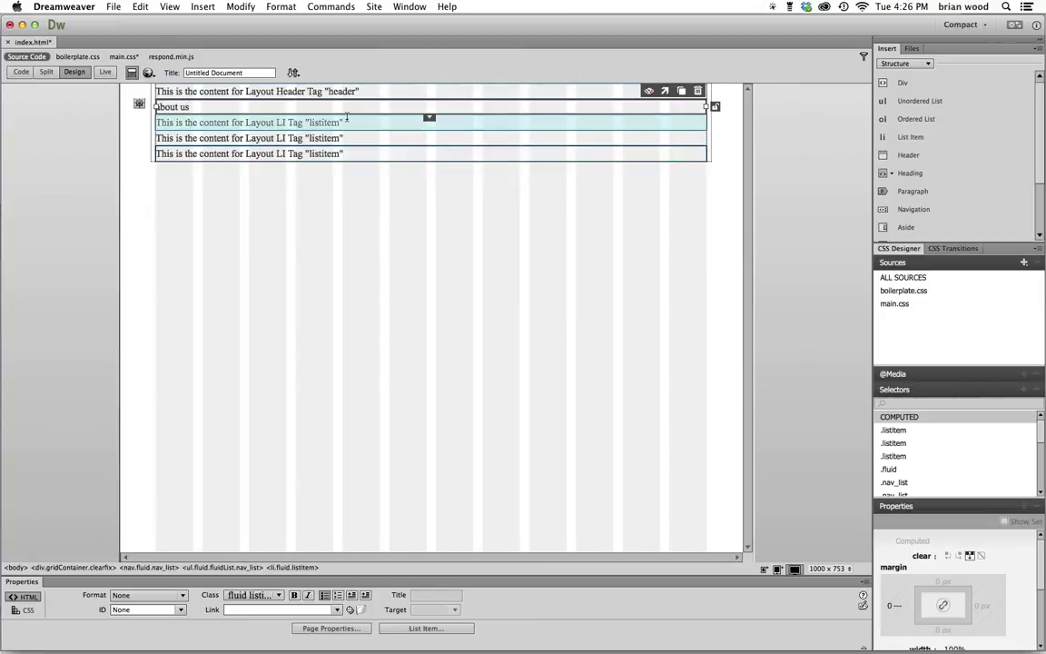
pyautogui.moveTo(347, 117); pyautogui.dragTo(144, 112)
pyautogui.write('contact us')
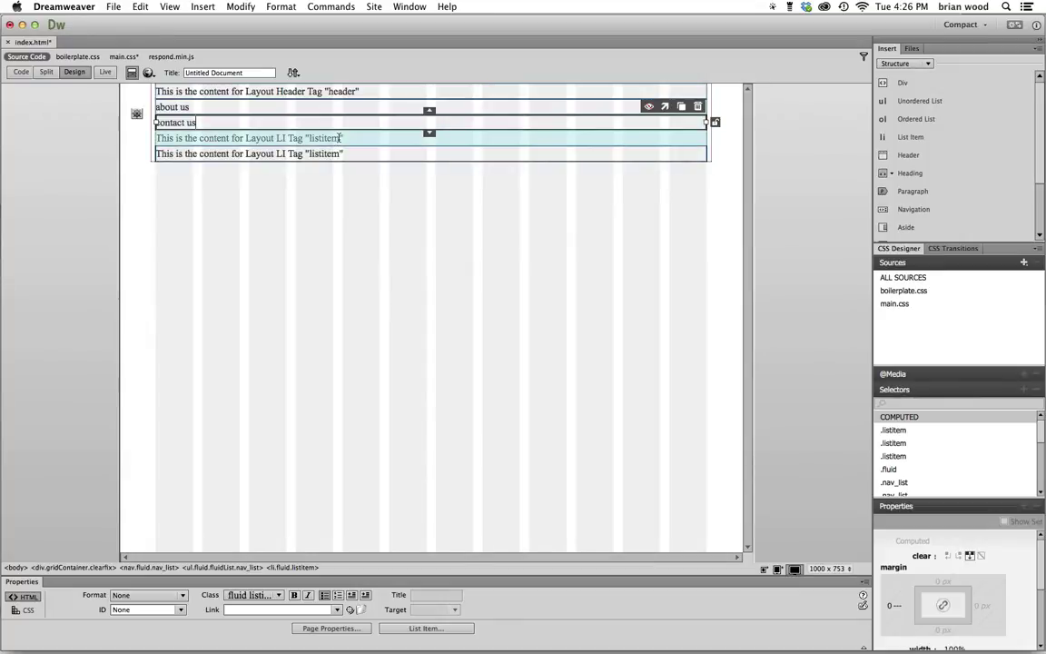
pyautogui.moveTo(343, 138); pyautogui.dragTo(155, 140)
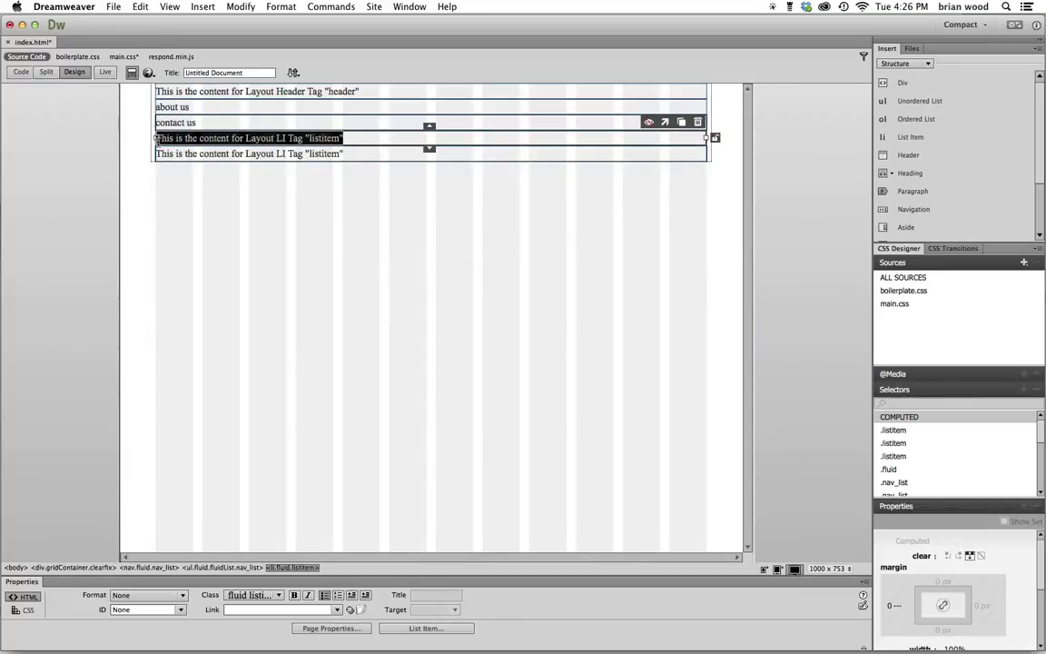
pyautogui.write('products')
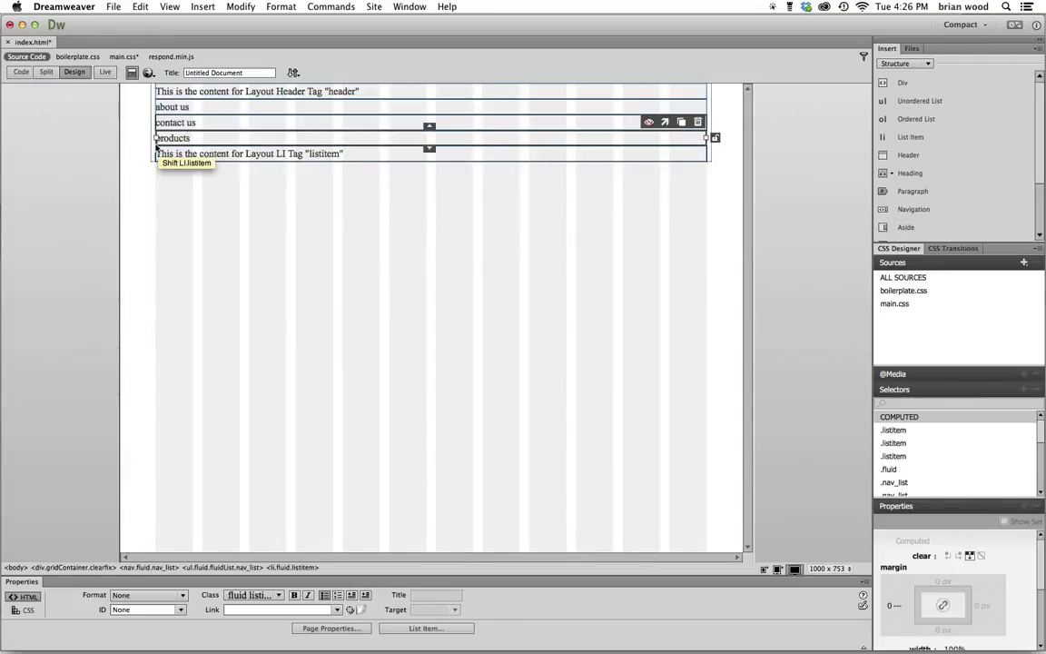
# Replace the placeholder text of the fourth navigation list item with "services"
pyautogui.click(372, 156)
pyautogui.moveTo(372, 156); pyautogui.dragTo(153, 150)
pyautogui.write('services')
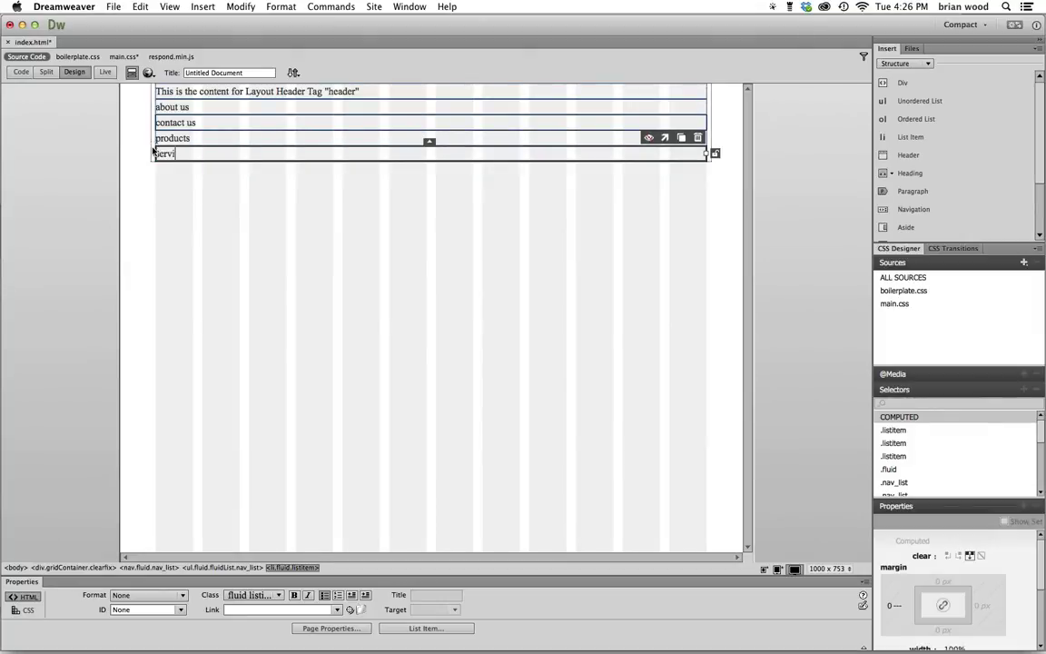
# Swap the "products" list item with "contact us" so that "products" comes second in the navigation list
pyautogui.click(275, 133)
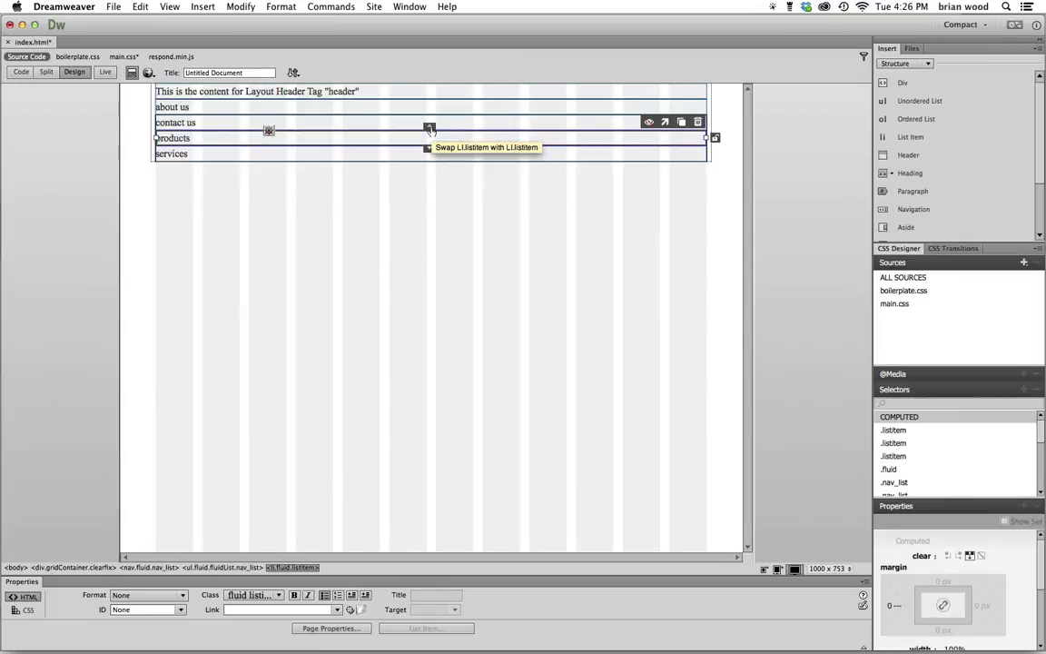
pyautogui.click(429, 128)
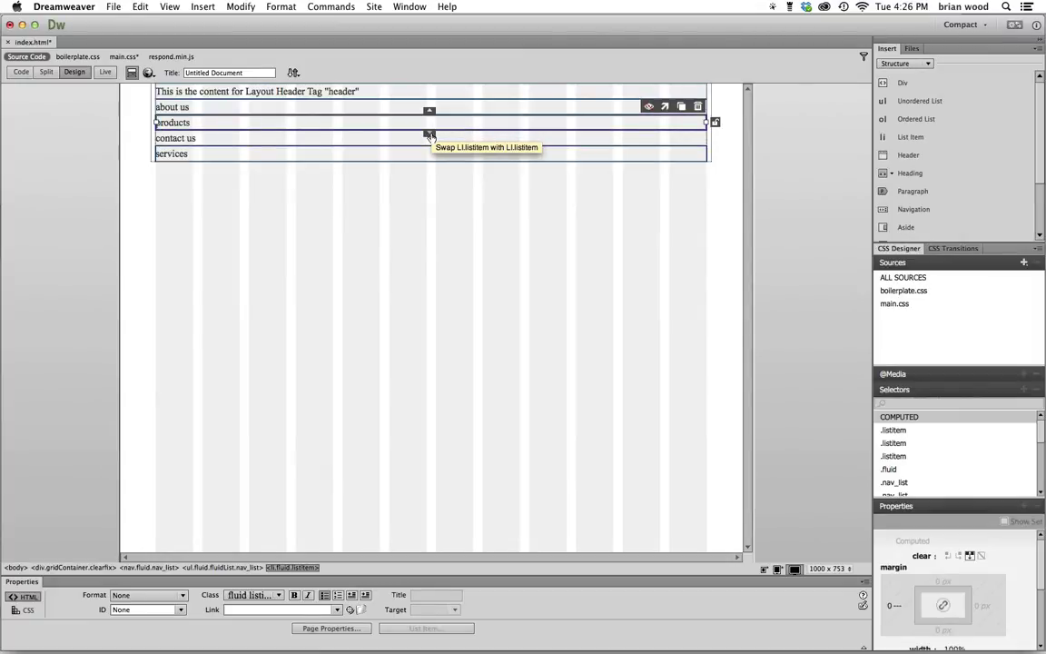
pyautogui.click(429, 134)
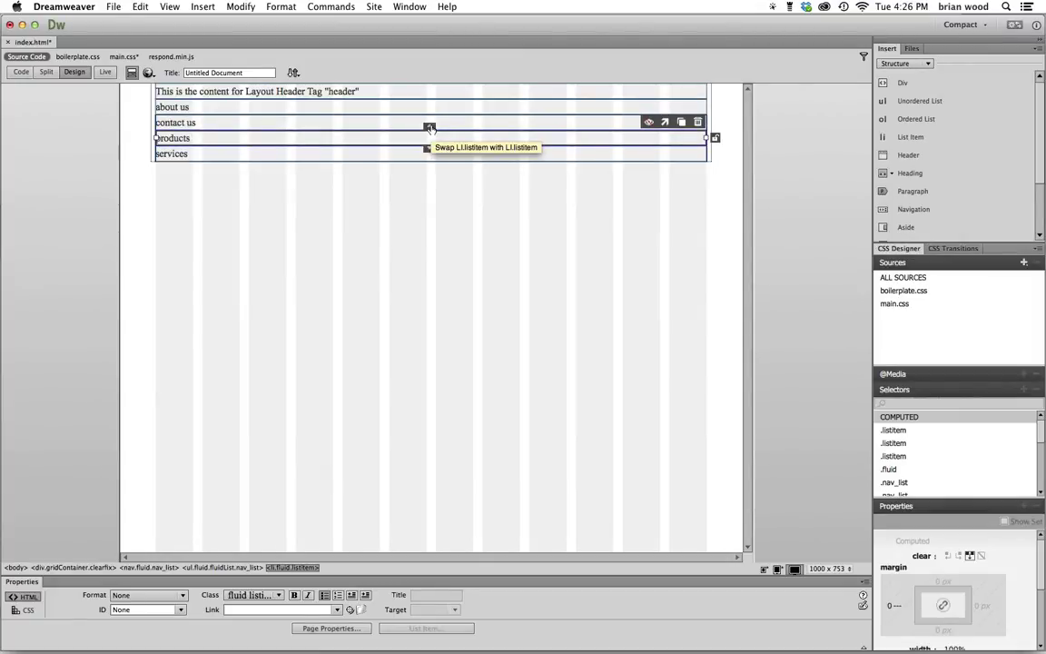
pyautogui.click(429, 128)
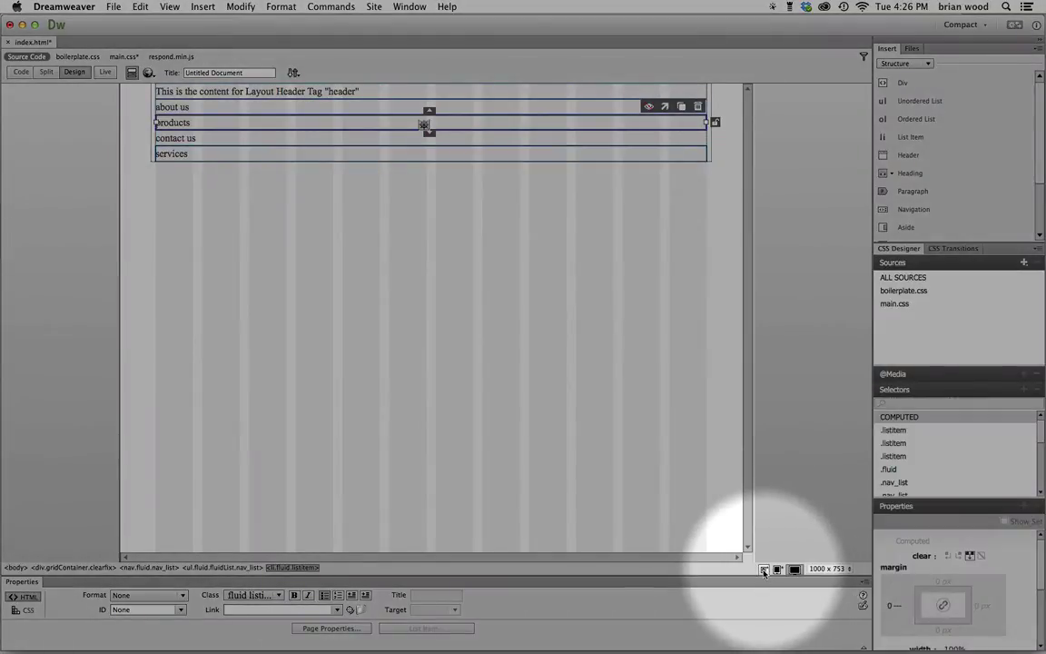
# Check the mobile size, then at the tablet size narrow the navigation list items to two grid columns wide
pyautogui.click(764, 569)
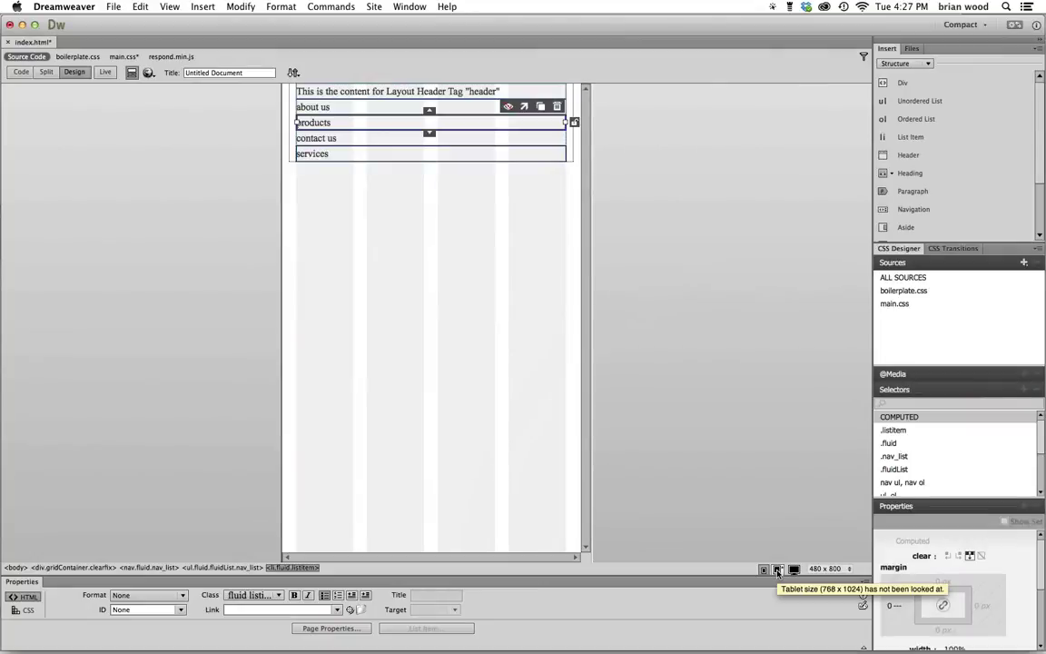
pyautogui.click(777, 570)
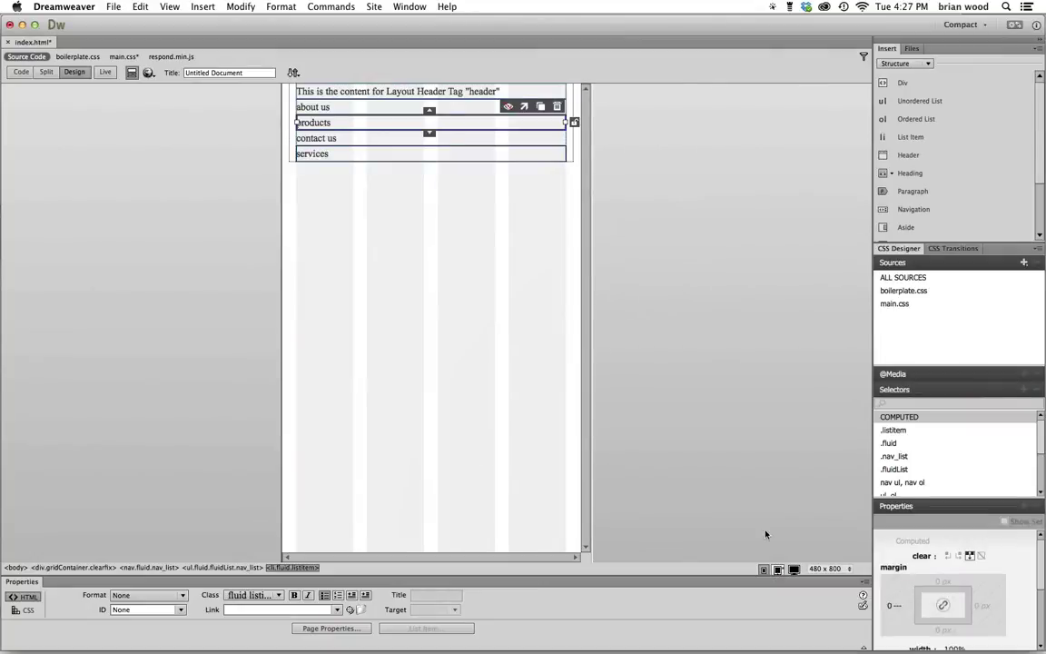
pyautogui.click(388, 108)
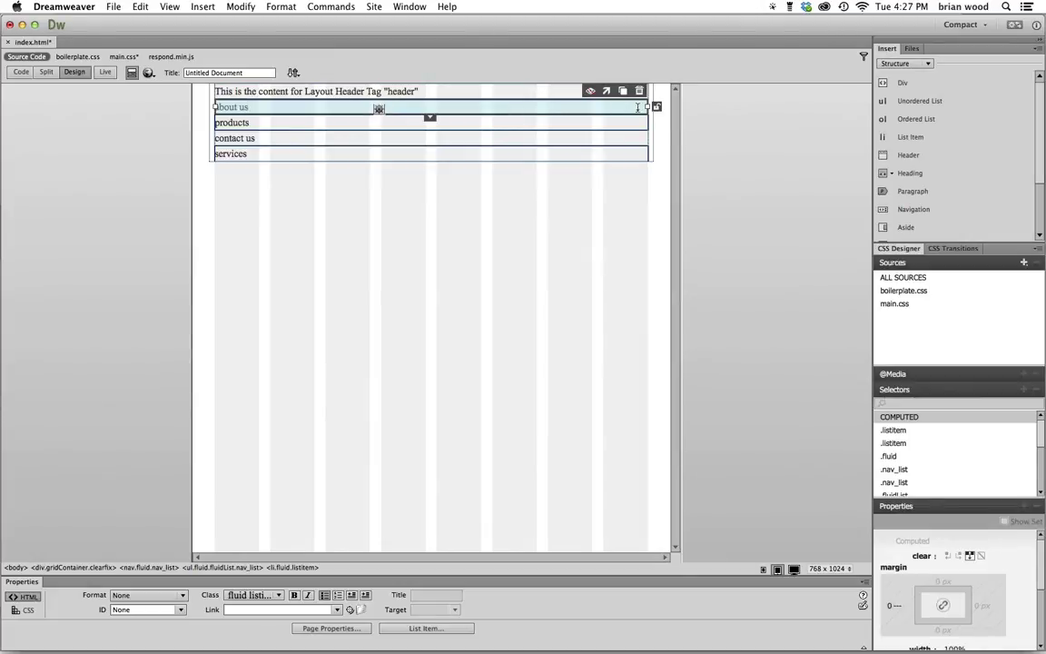
pyautogui.moveTo(647, 107); pyautogui.dragTo(313, 129)
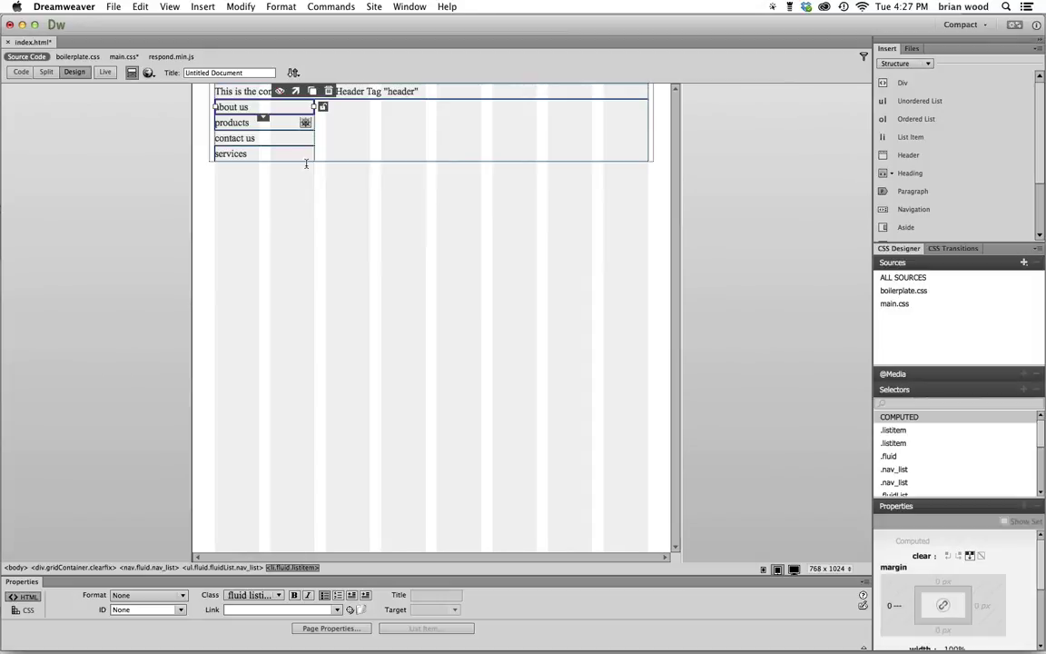
# At the tablet size, move the "products" item up a row and apply zeroMargin_tablet to "about us" to form one navigation row
pyautogui.click(253, 123)
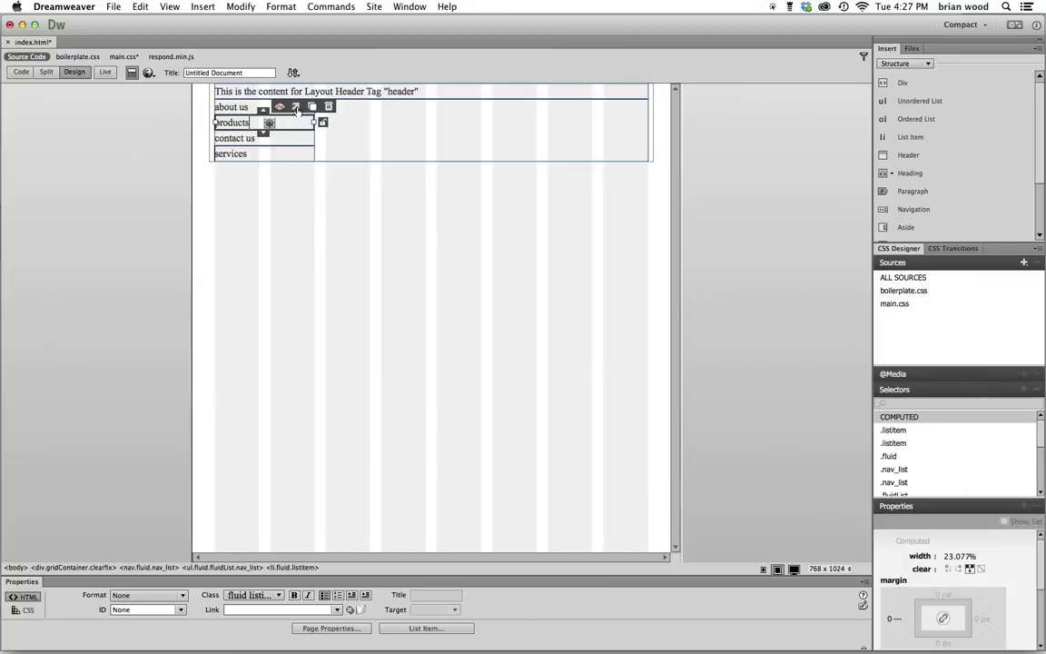
pyautogui.click(296, 108)
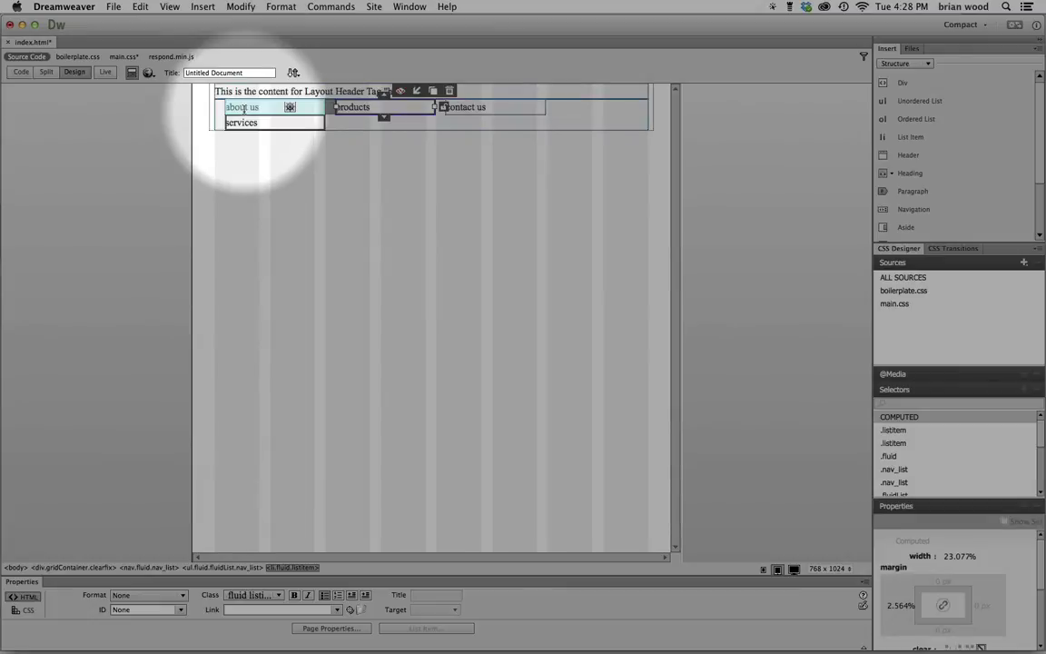
pyautogui.click(244, 110)
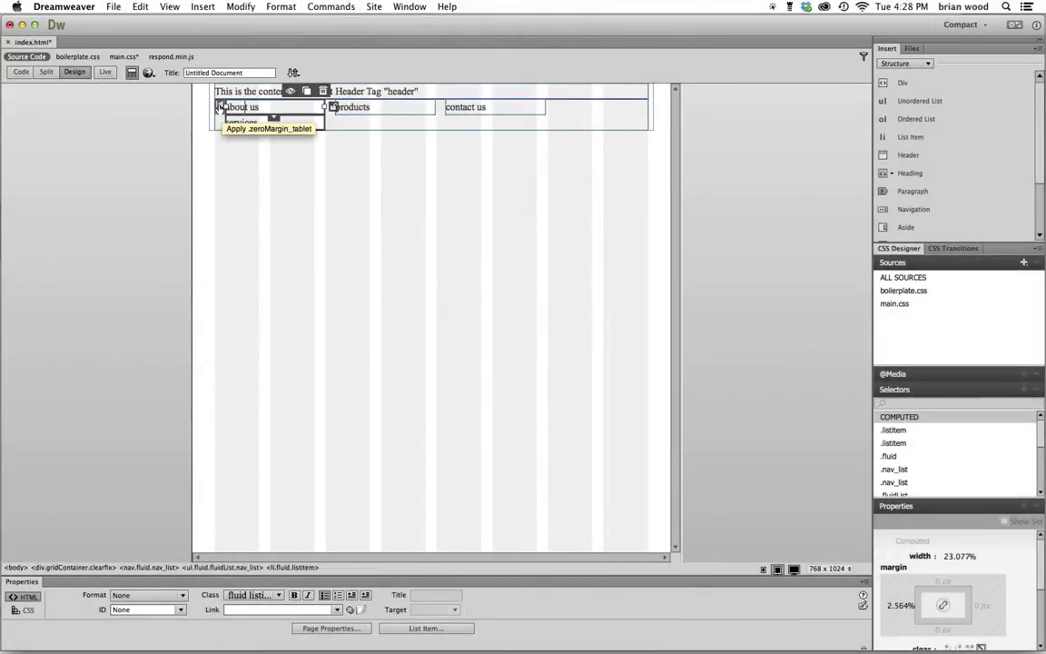
pyautogui.moveTo(220, 106); pyautogui.dragTo(234, 110)
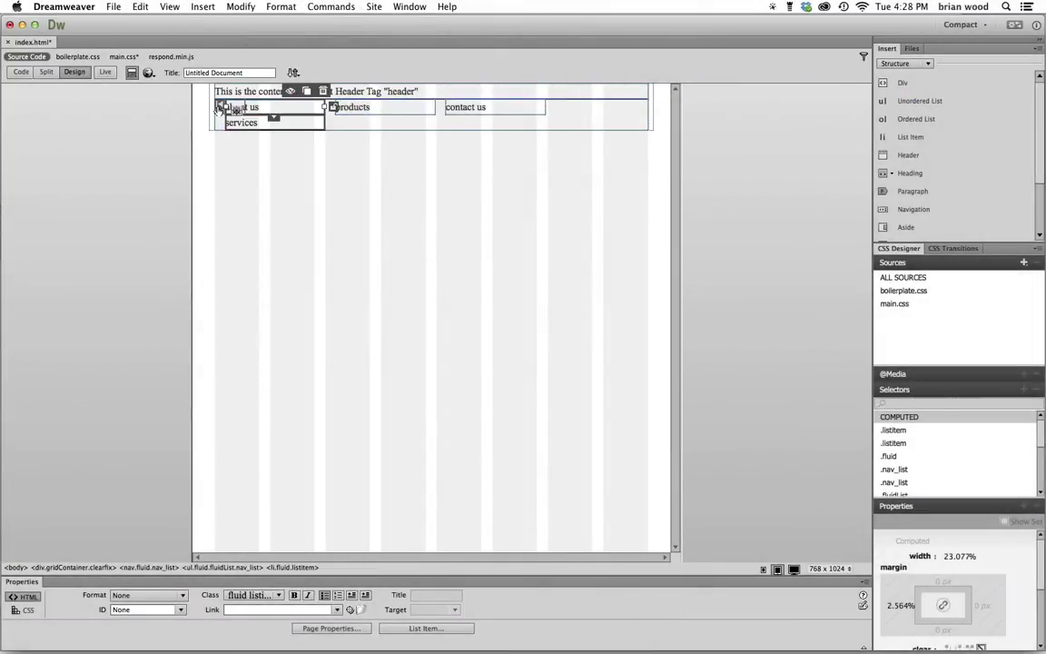
pyautogui.moveTo(222, 107); pyautogui.dragTo(209, 100)
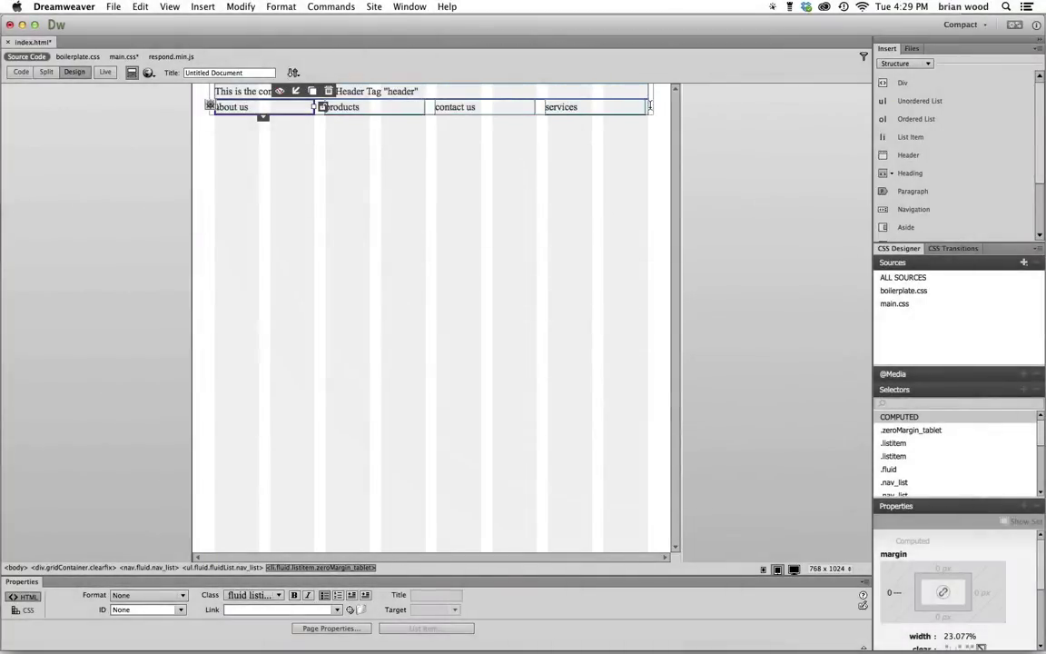
# Insert a fluid div with the class "quotes" in the grid container below the navigation list
pyautogui.click(651, 97)
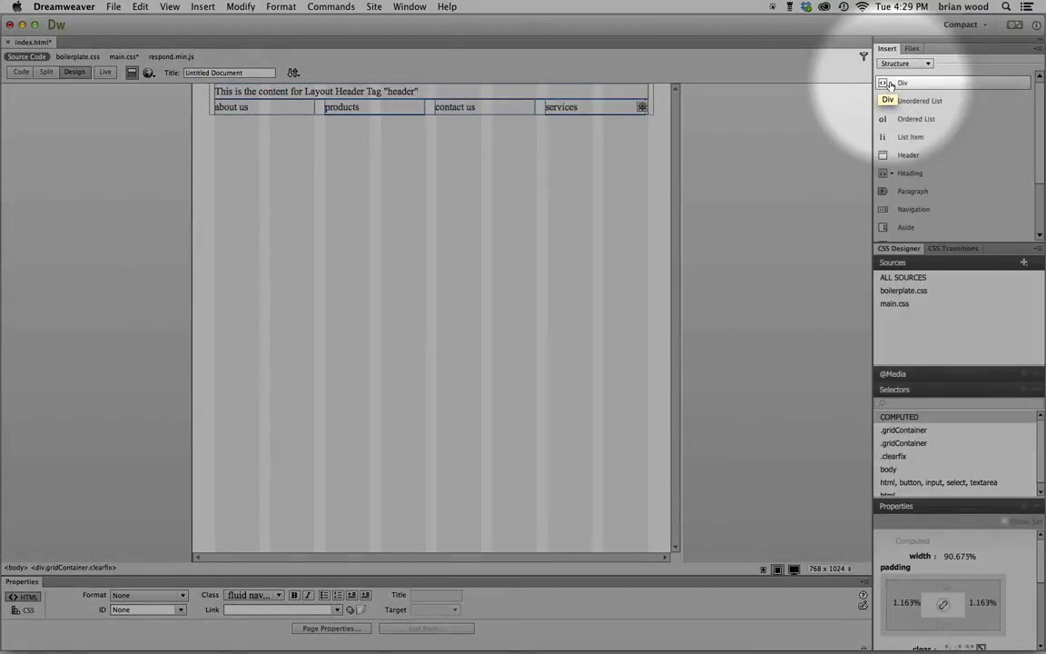
pyautogui.click(892, 84)
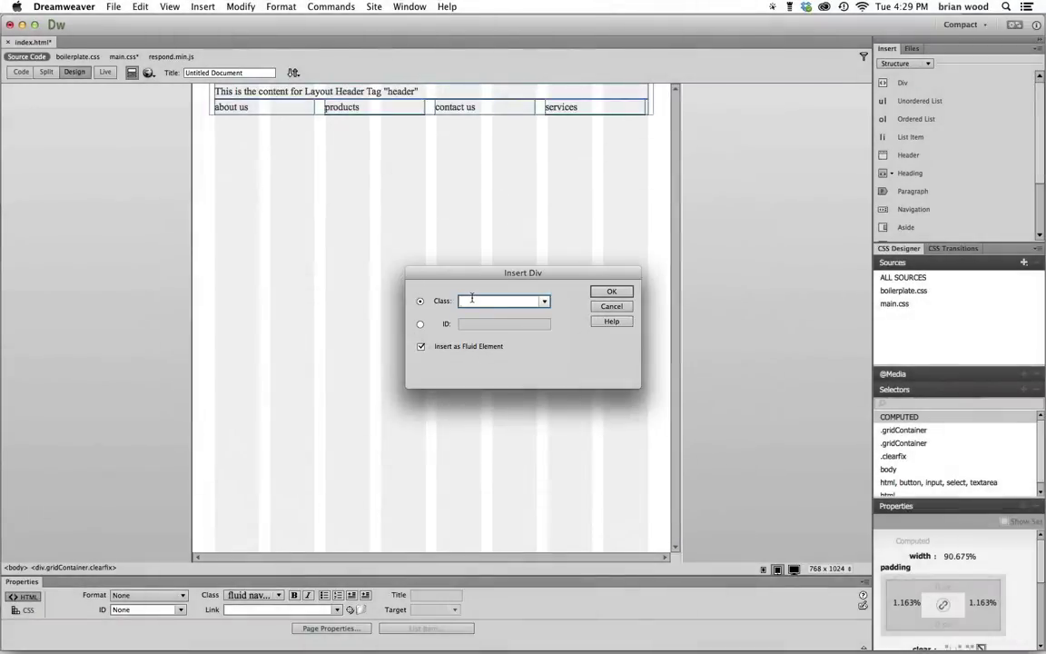
pyautogui.write('quotes')
pyautogui.click(611, 292)
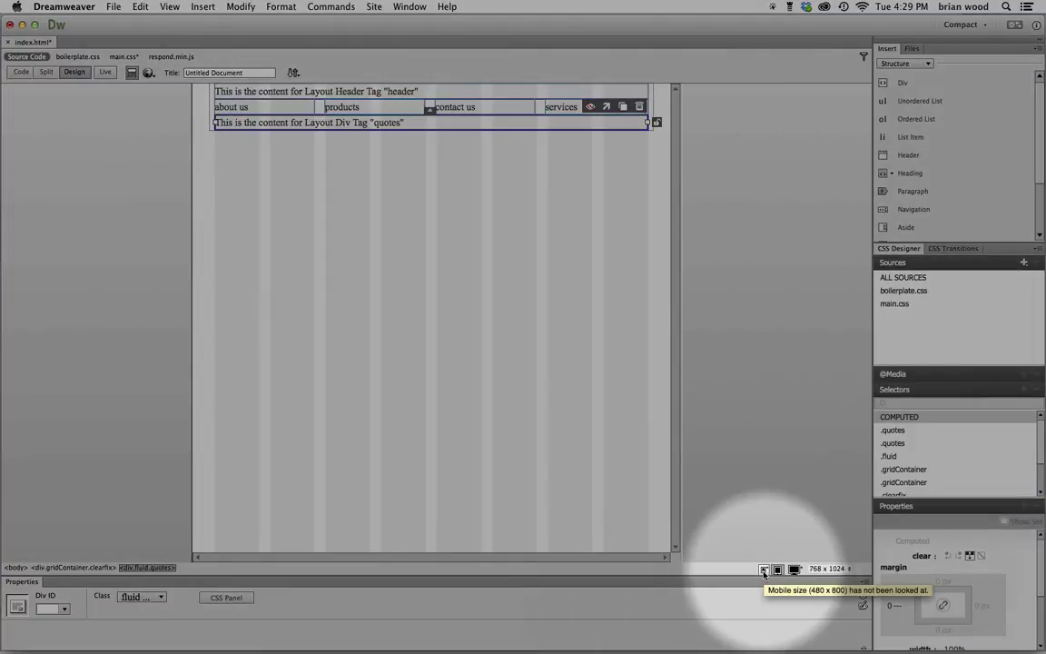
# Check the layout with the quotes div at the mobile, tablet and desktop sizes
pyautogui.click(764, 570)
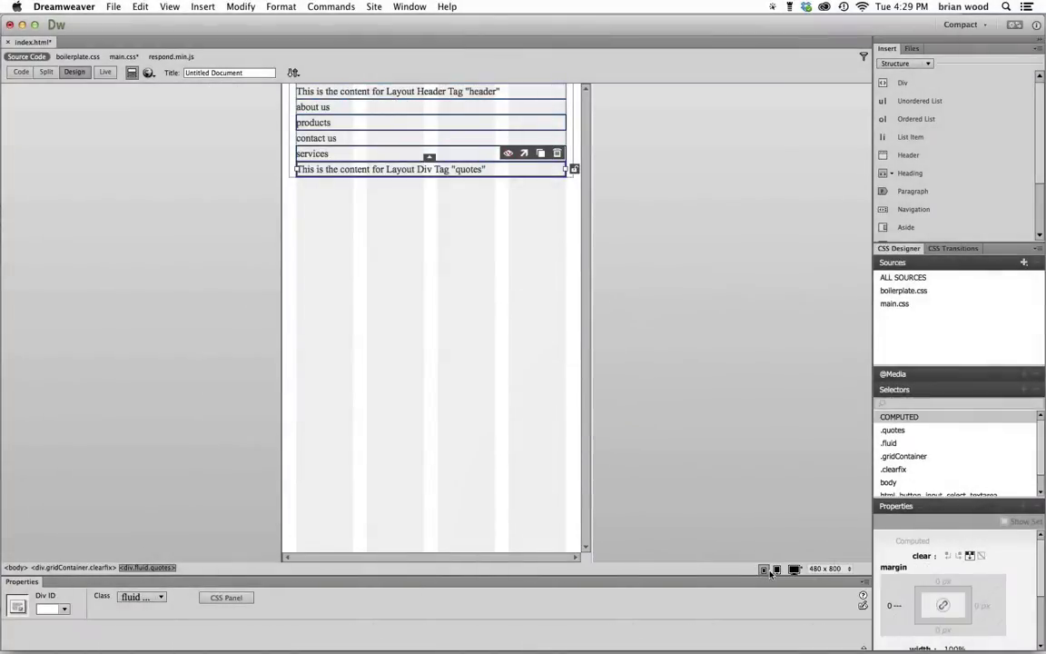
pyautogui.click(777, 570)
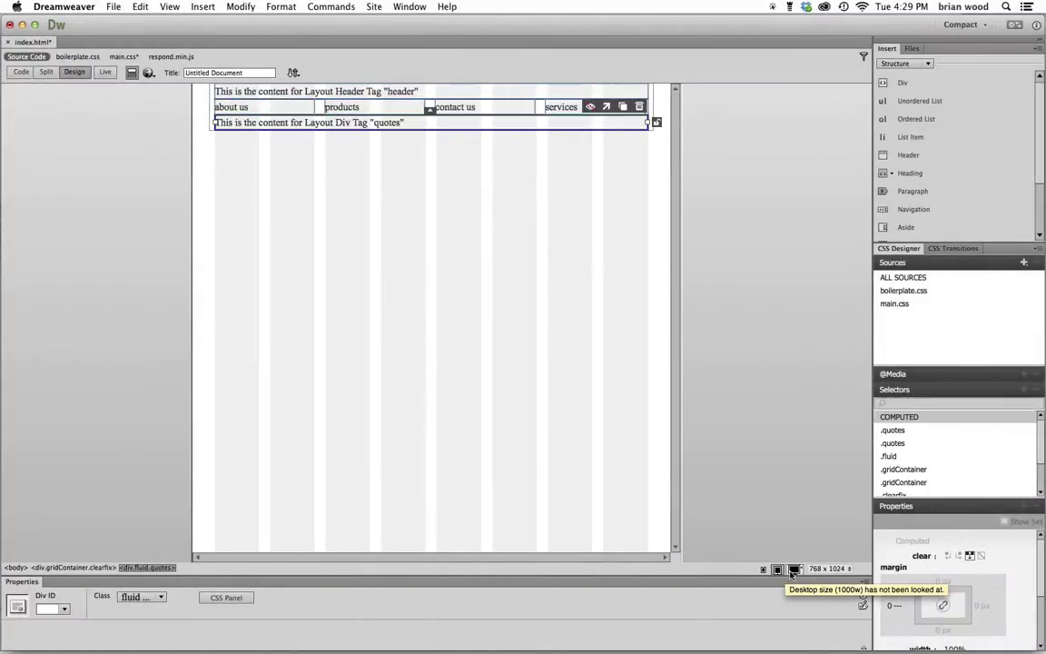
pyautogui.click(793, 570)
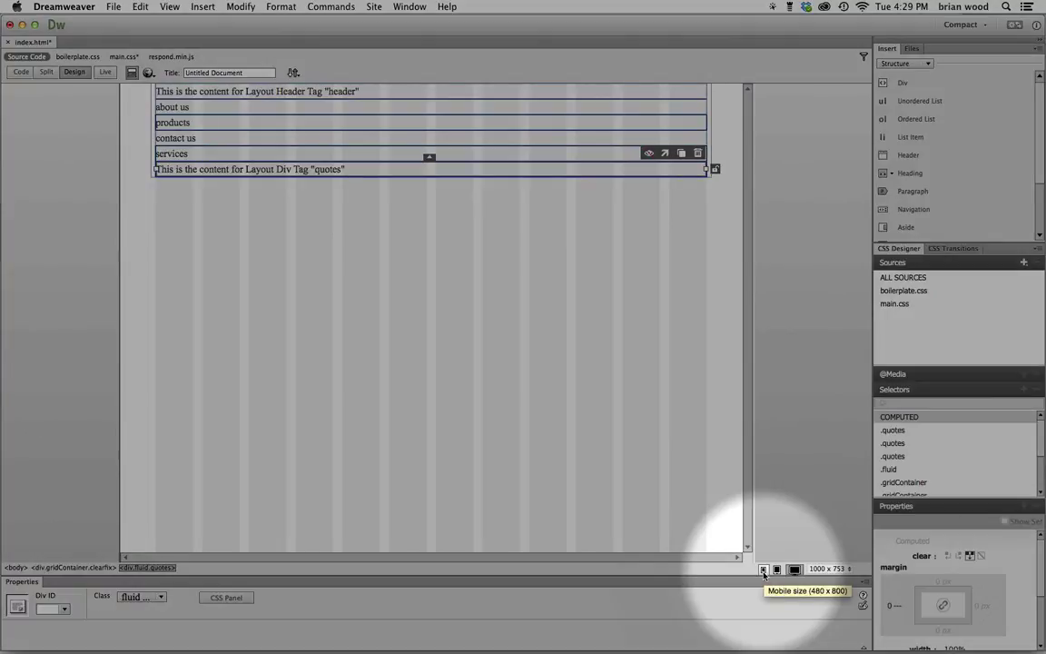
# Hide the quotes div at the mobile size only, then check it at the tablet and desktop sizes
pyautogui.click(764, 571)
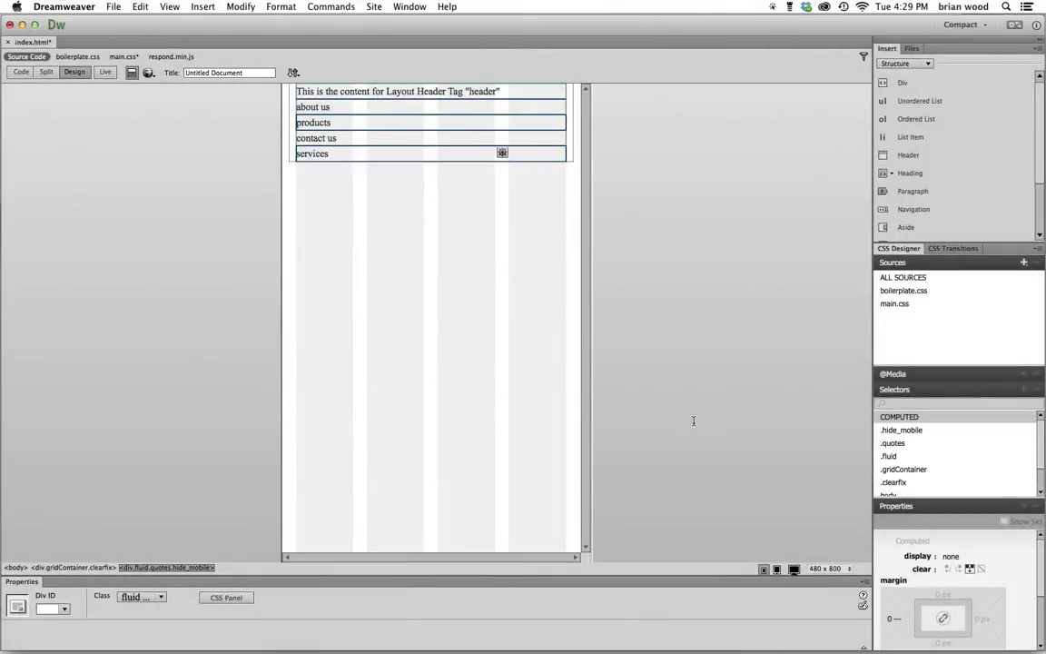
pyautogui.click(777, 570)
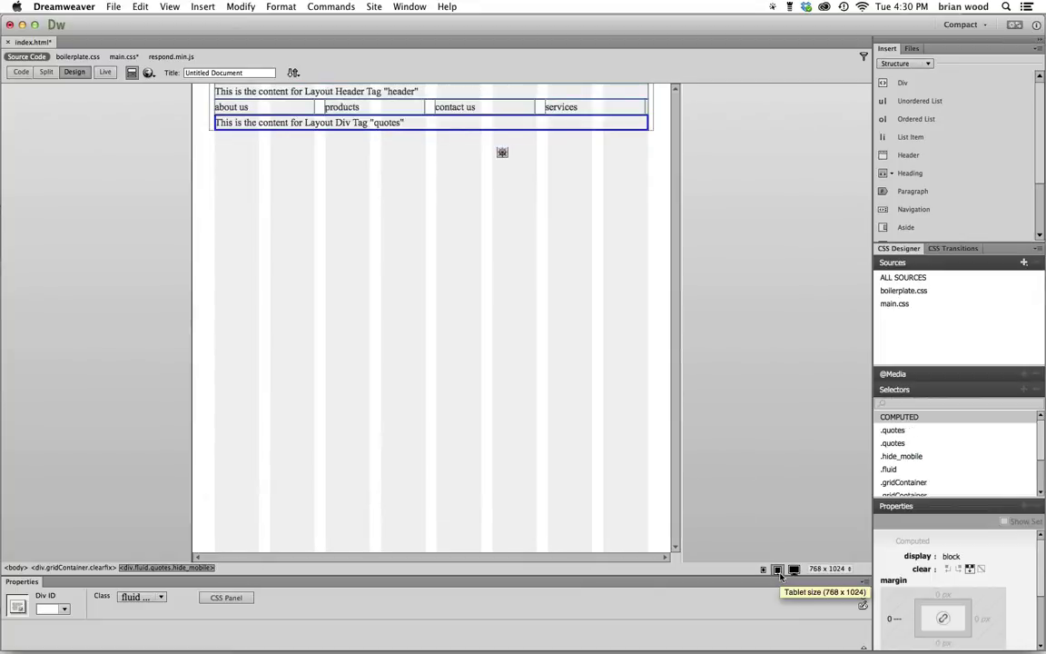
pyautogui.click(794, 570)
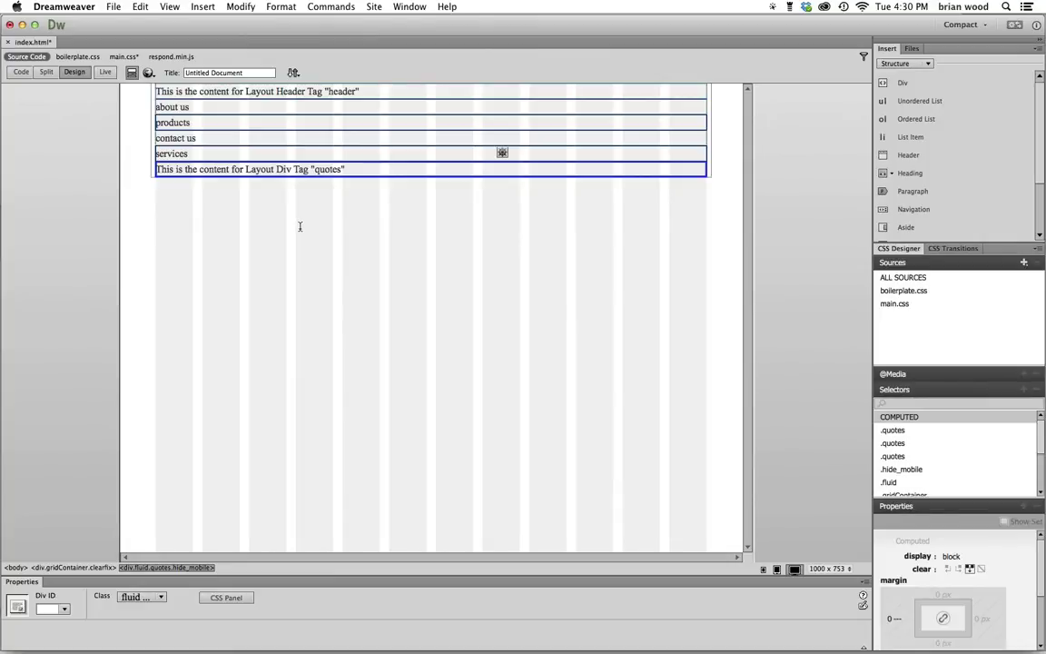
# At the desktop size, form one navigation row: narrow the items to three columns, move "about us" up and give it zeroMargin_desktop
pyautogui.click(396, 108)
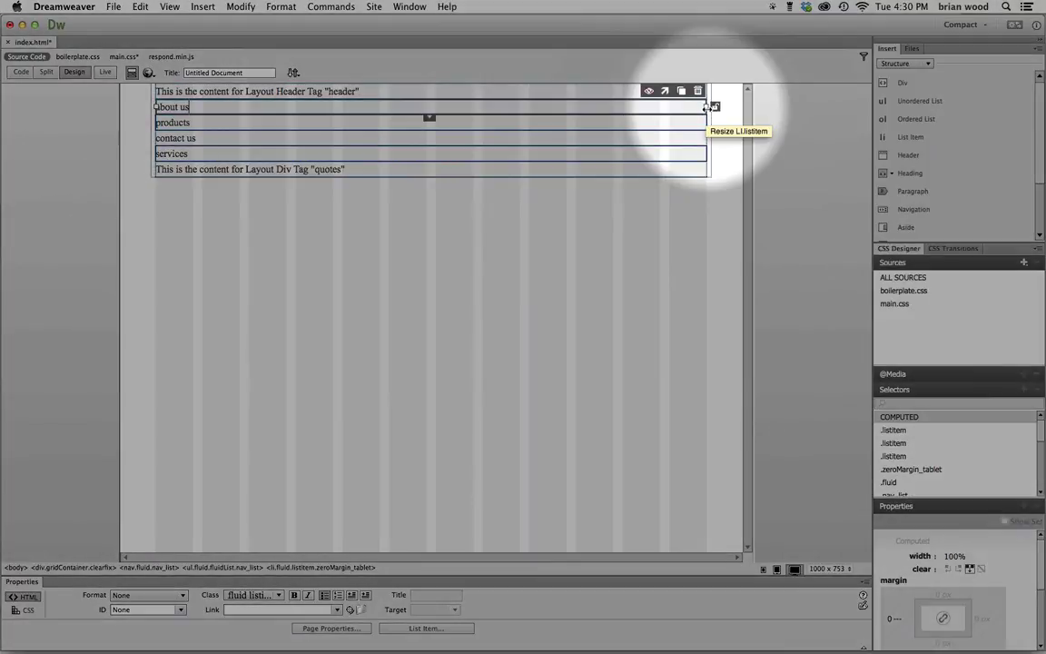
pyautogui.moveTo(712, 105); pyautogui.dragTo(284, 119)
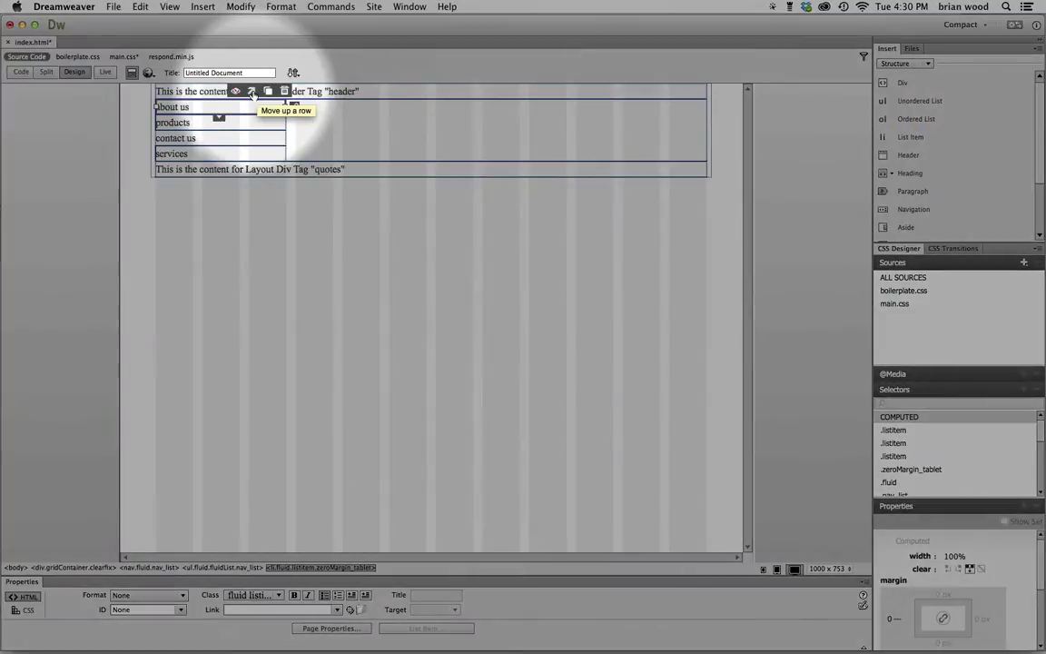
pyautogui.click(251, 93)
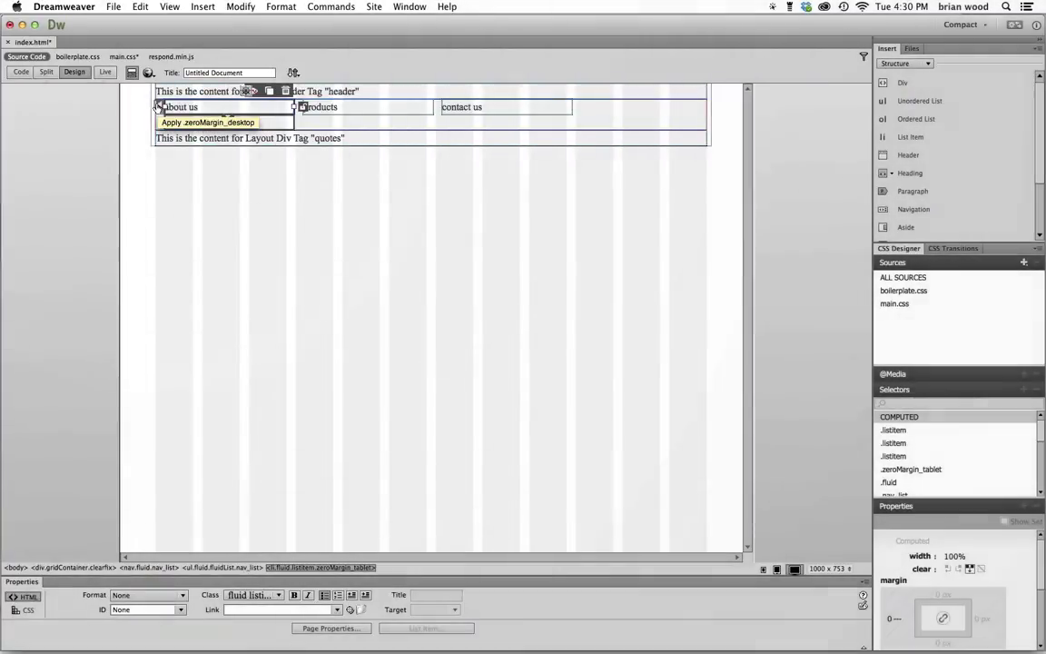
pyautogui.click(157, 106)
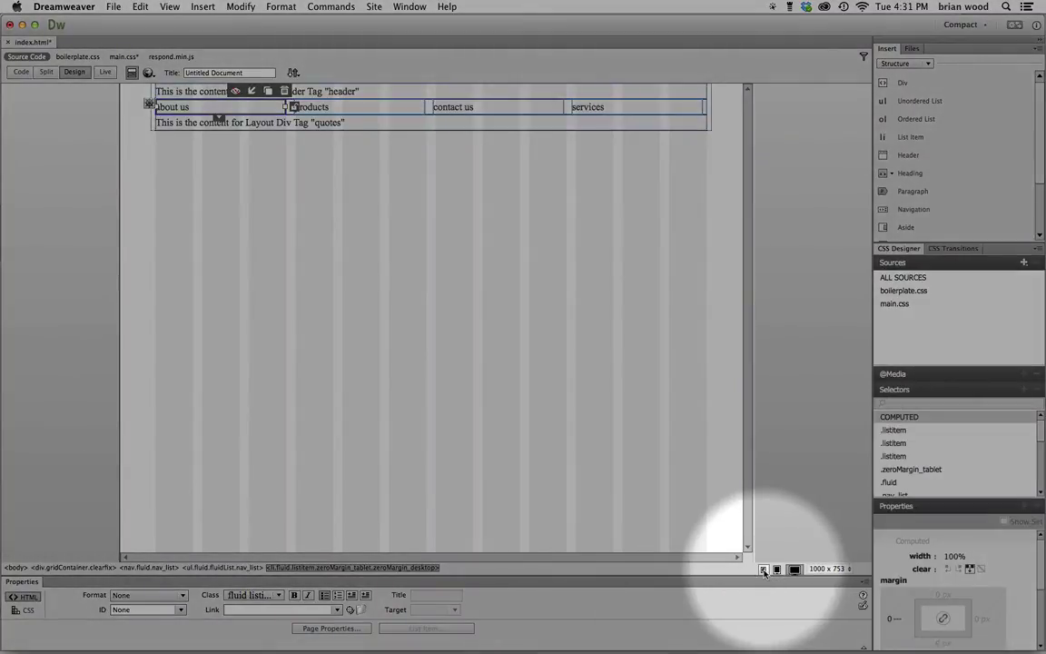
# At the mobile size, insert a div after the grid container with the fluid element option turned off
pyautogui.click(764, 569)
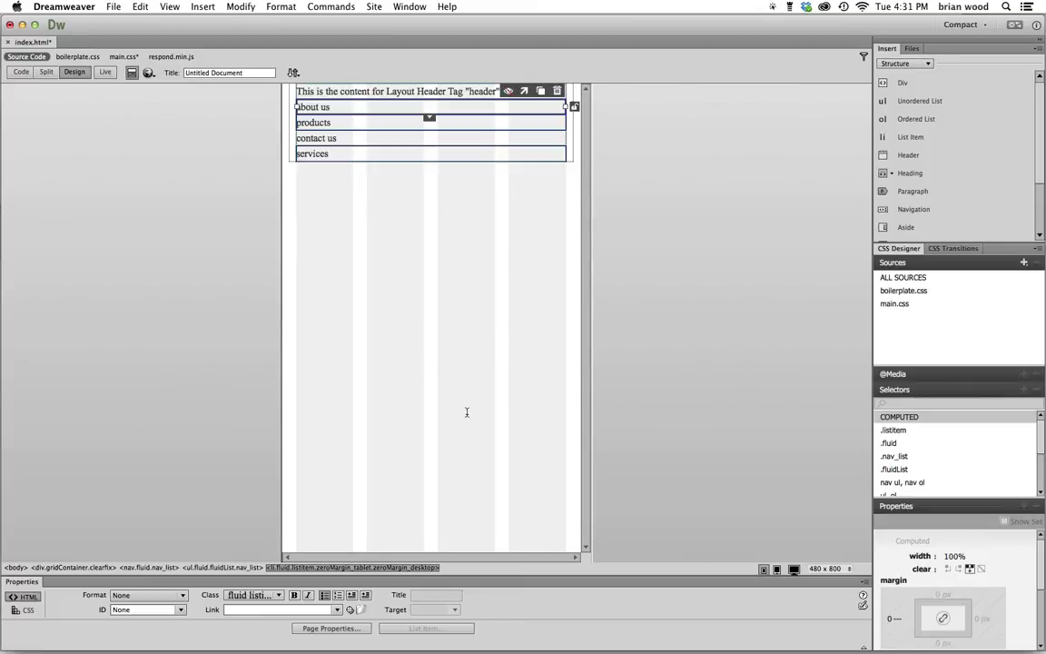
pyautogui.click(568, 178)
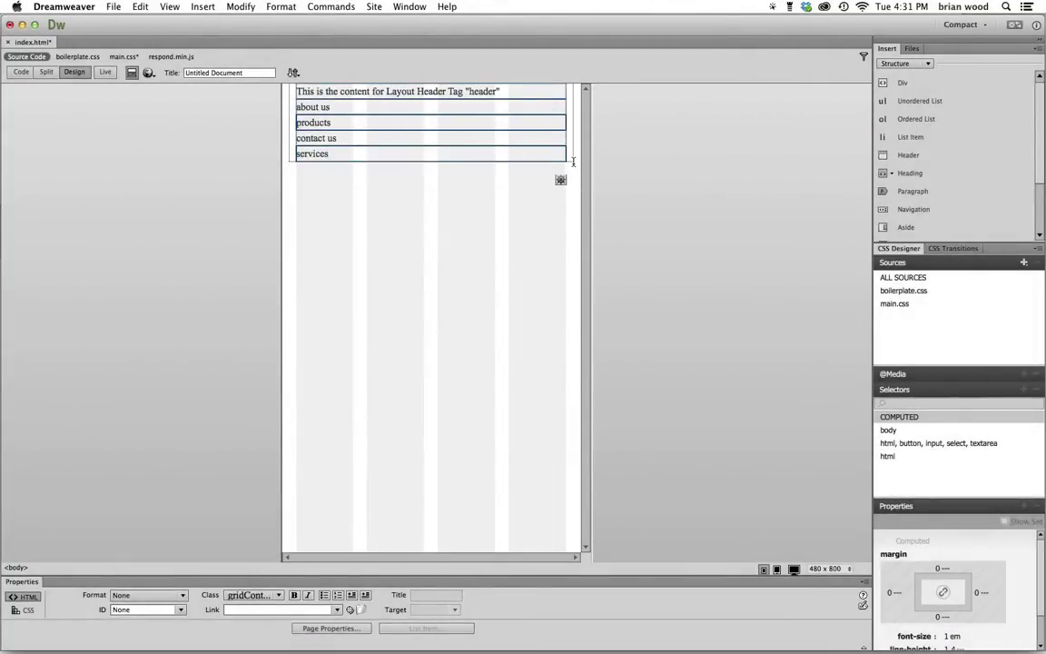
pyautogui.click(571, 165)
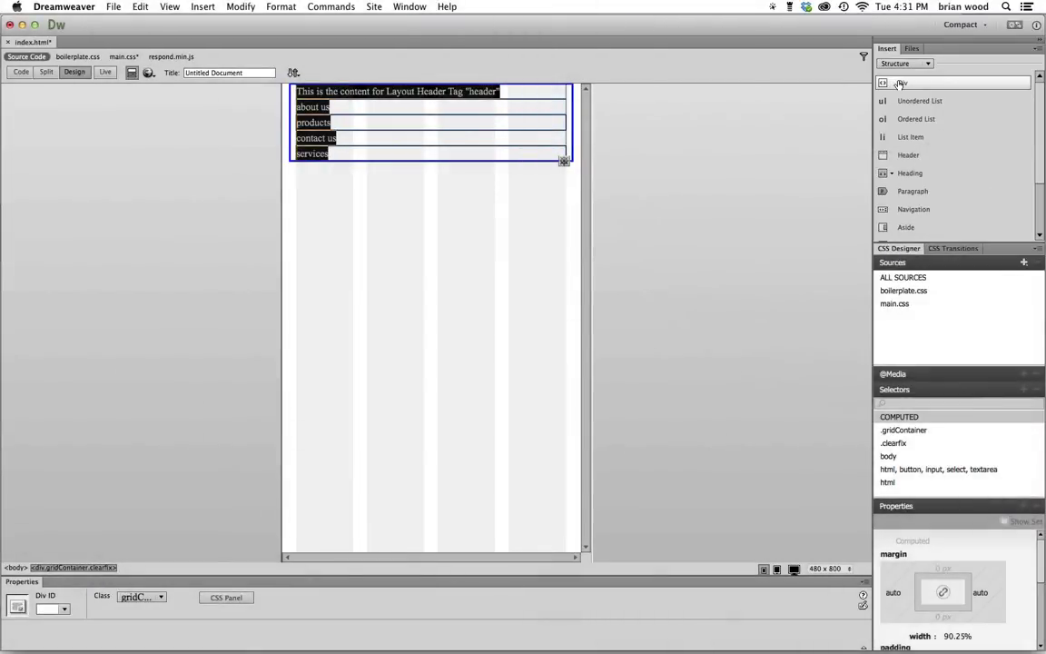
pyautogui.click(900, 83)
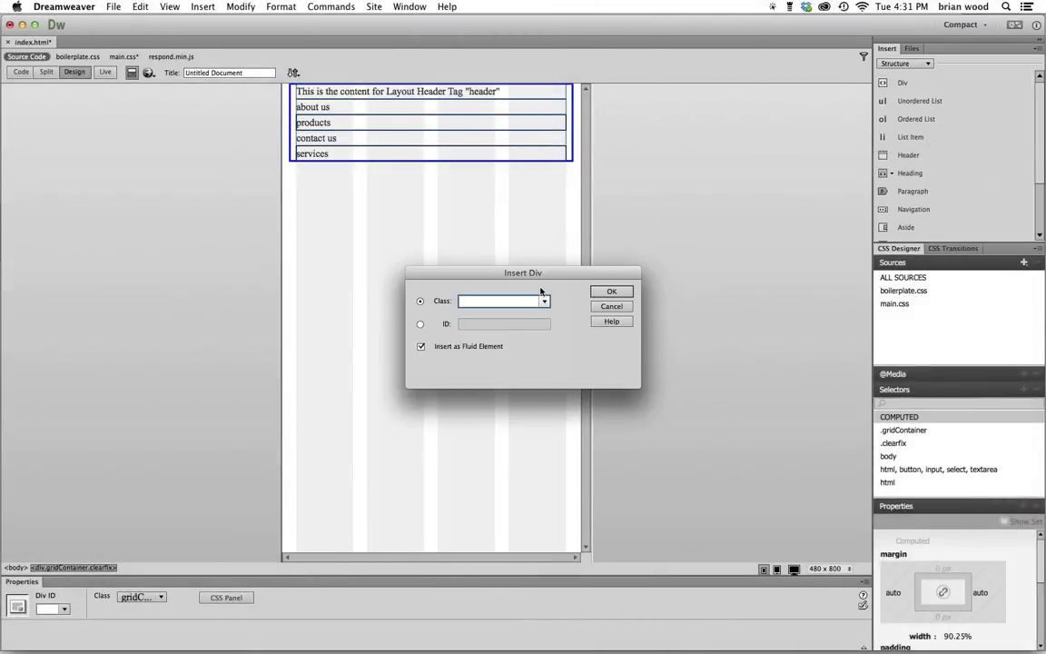
pyautogui.write('slideshow')
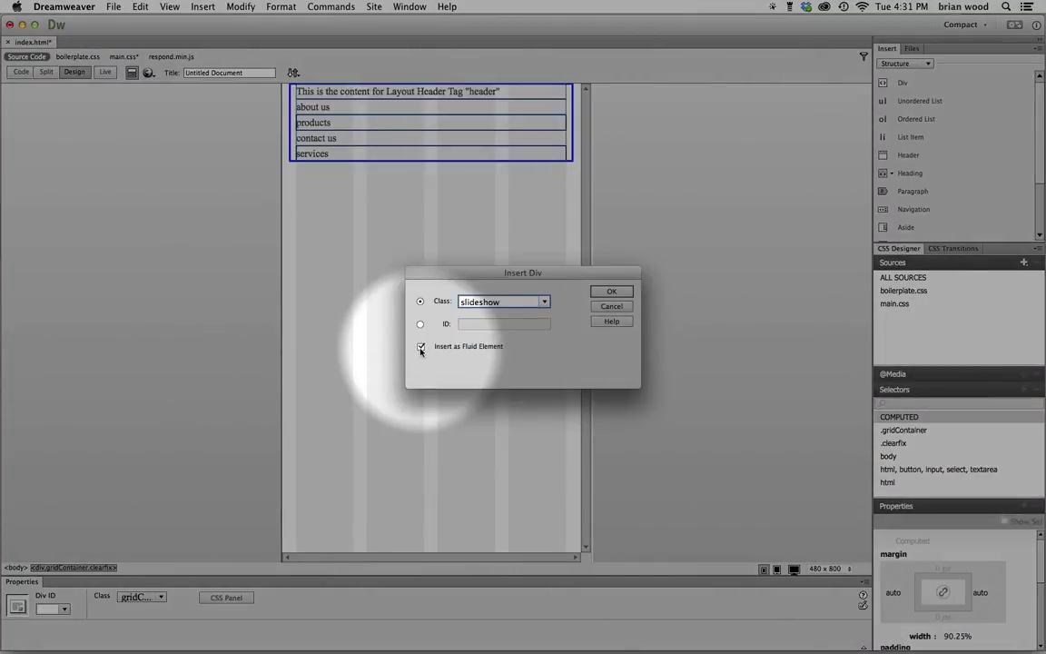
pyautogui.click(421, 348)
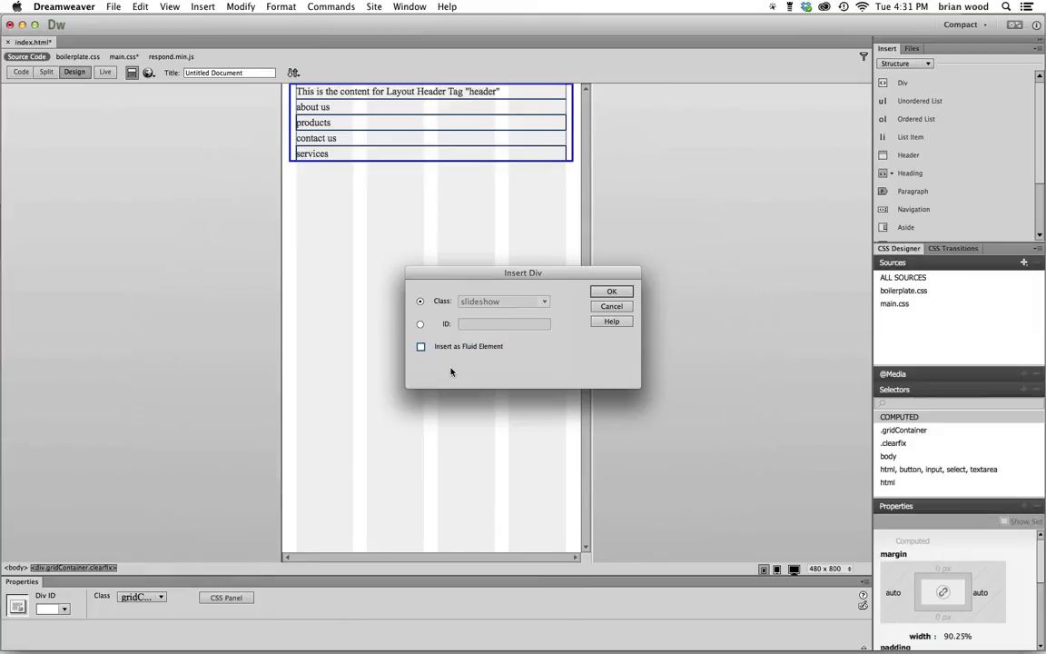
pyautogui.click(604, 292)
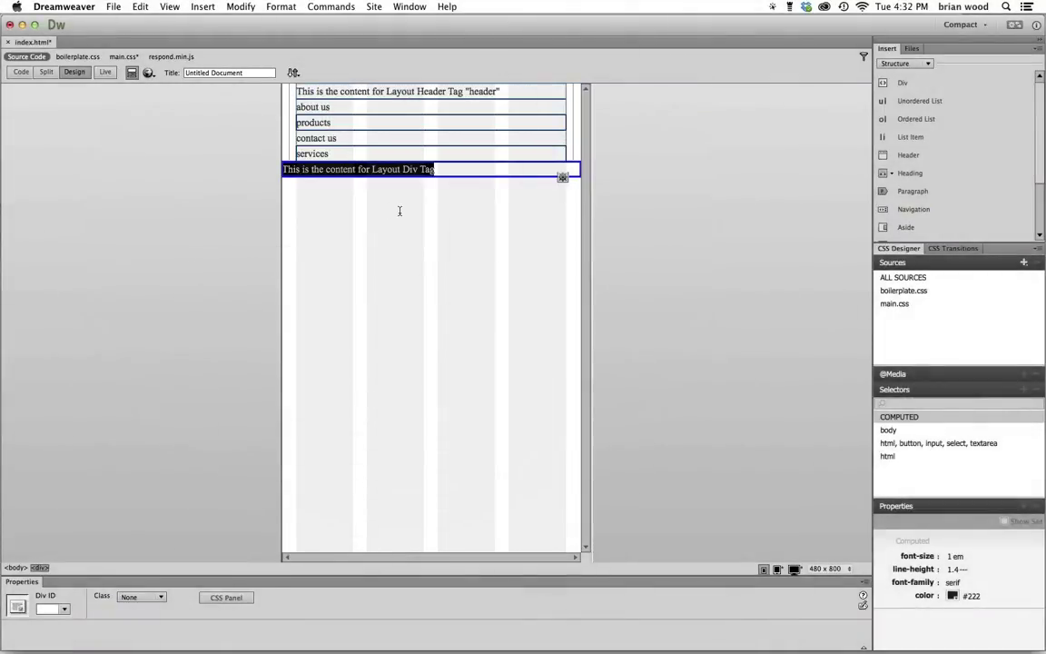
pyautogui.click(399, 211)
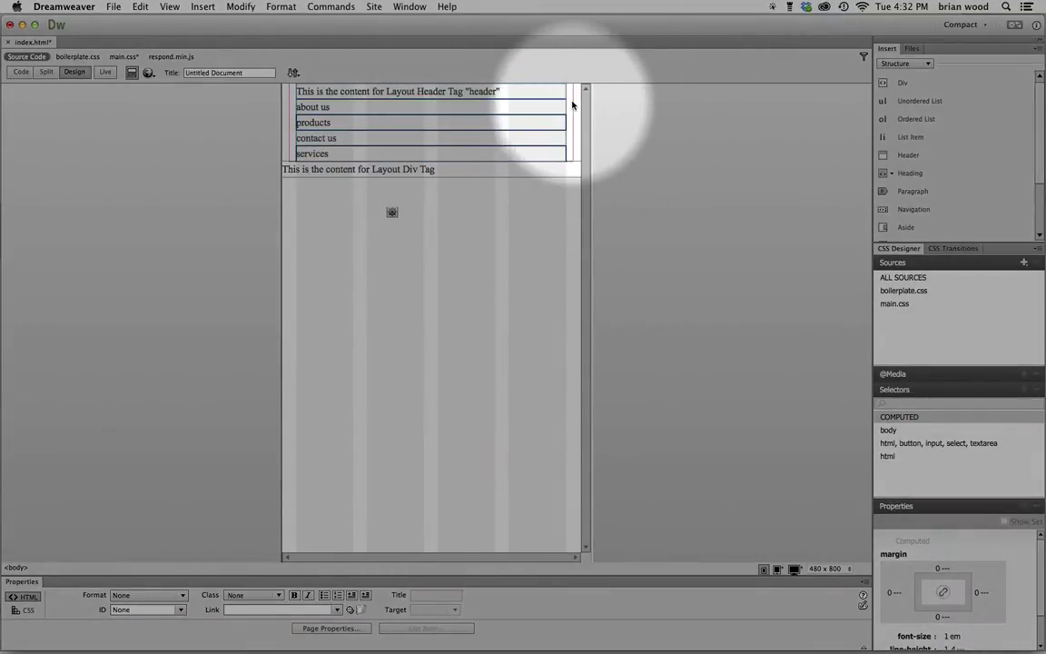
# Copy the grid container with its header, navigation and quotes div, and show the code alongside the design
pyautogui.click(573, 105)
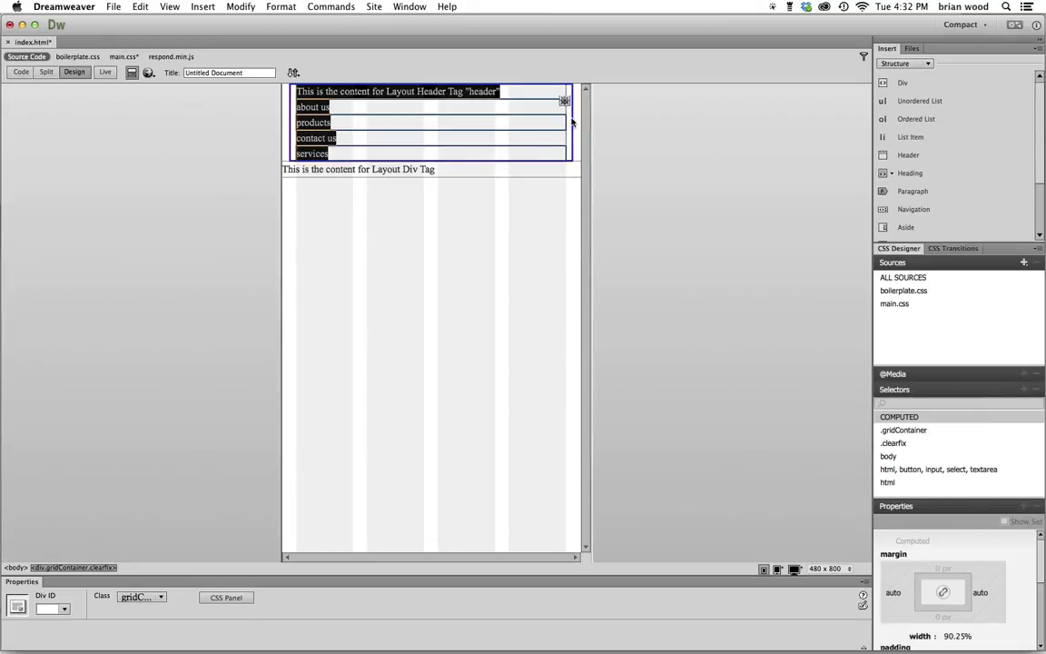
pyautogui.click(140, 7)
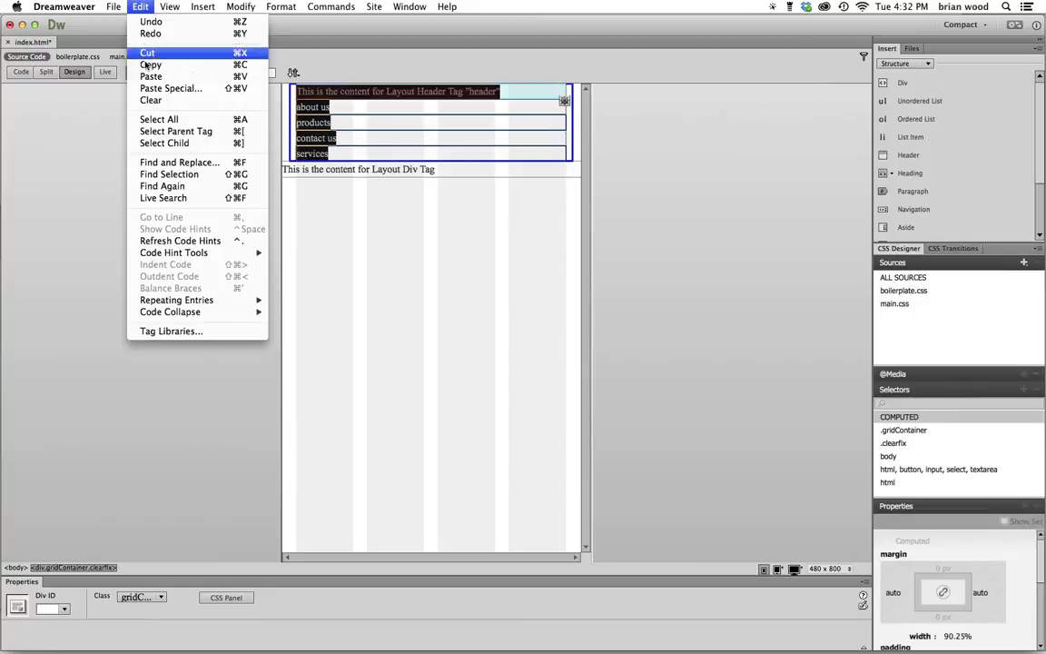
pyautogui.click(150, 65)
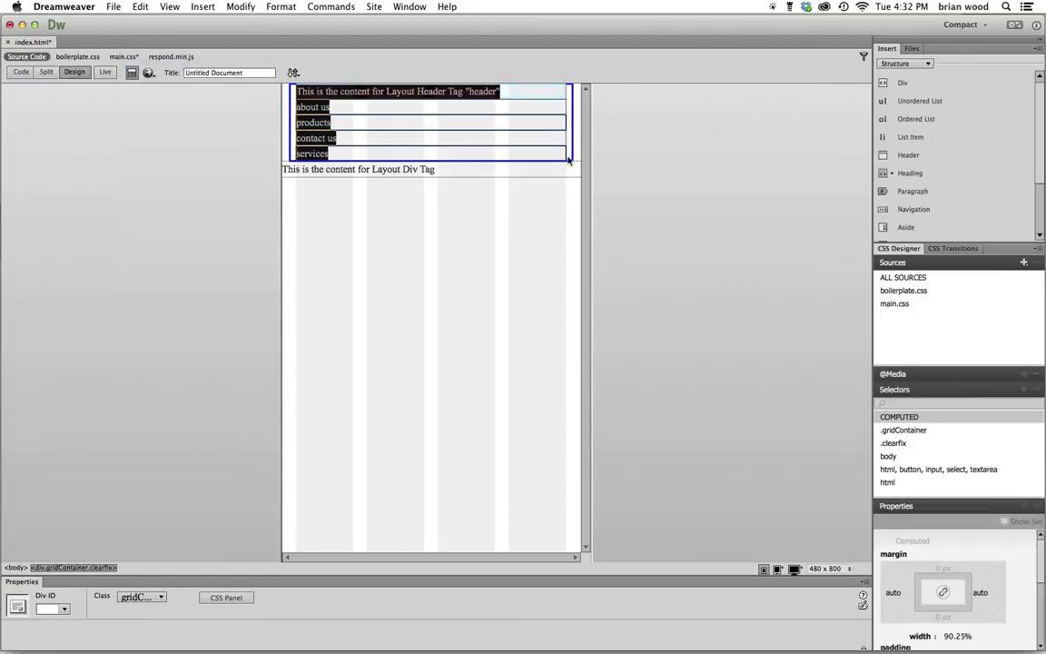
pyautogui.click(563, 207)
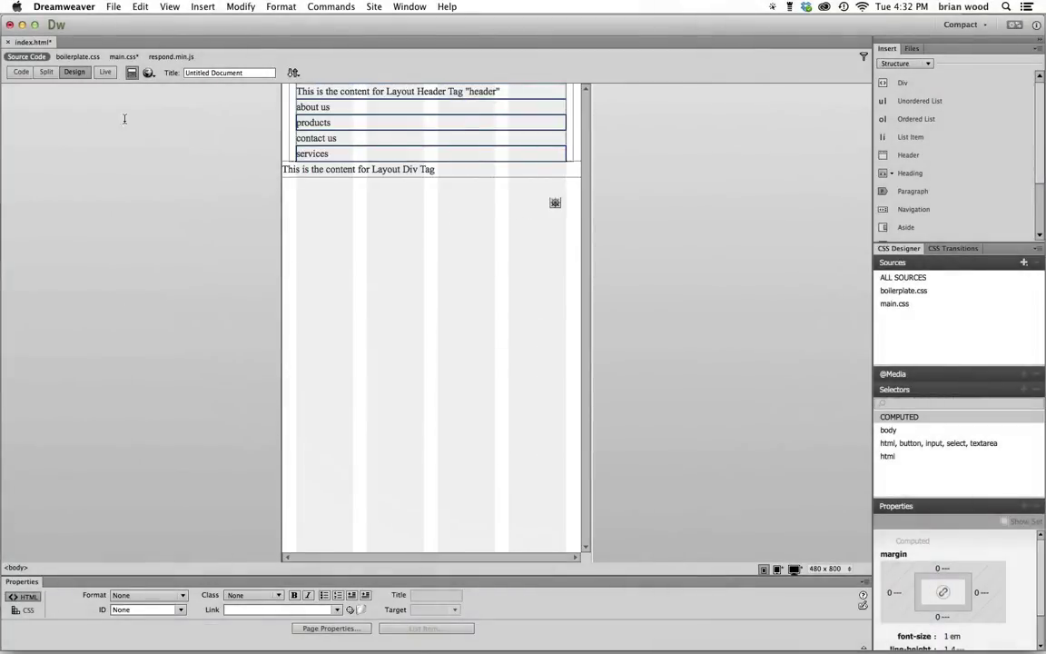
pyautogui.click(44, 73)
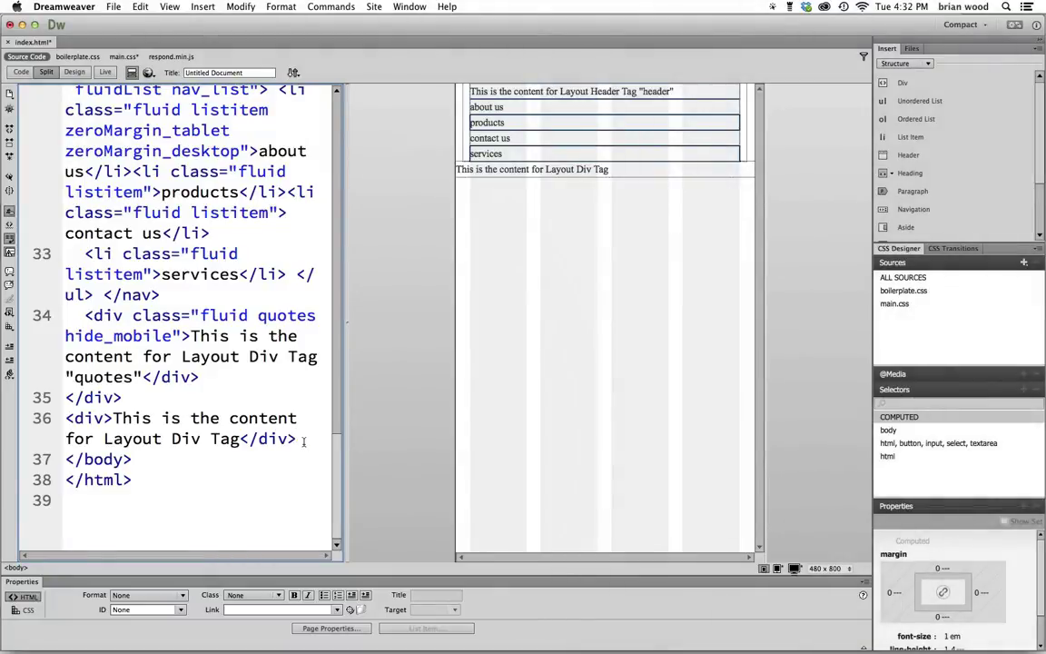
# Try to paste the copied grid container into the code after the last div, and undo the paste
pyautogui.click(140, 6)
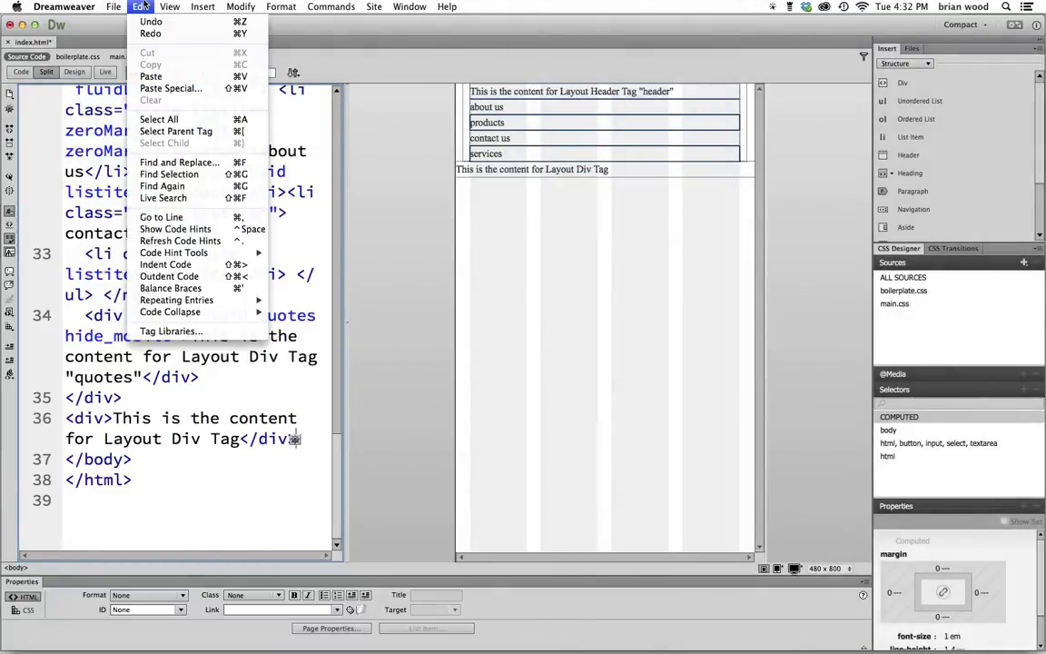
pyautogui.click(152, 79)
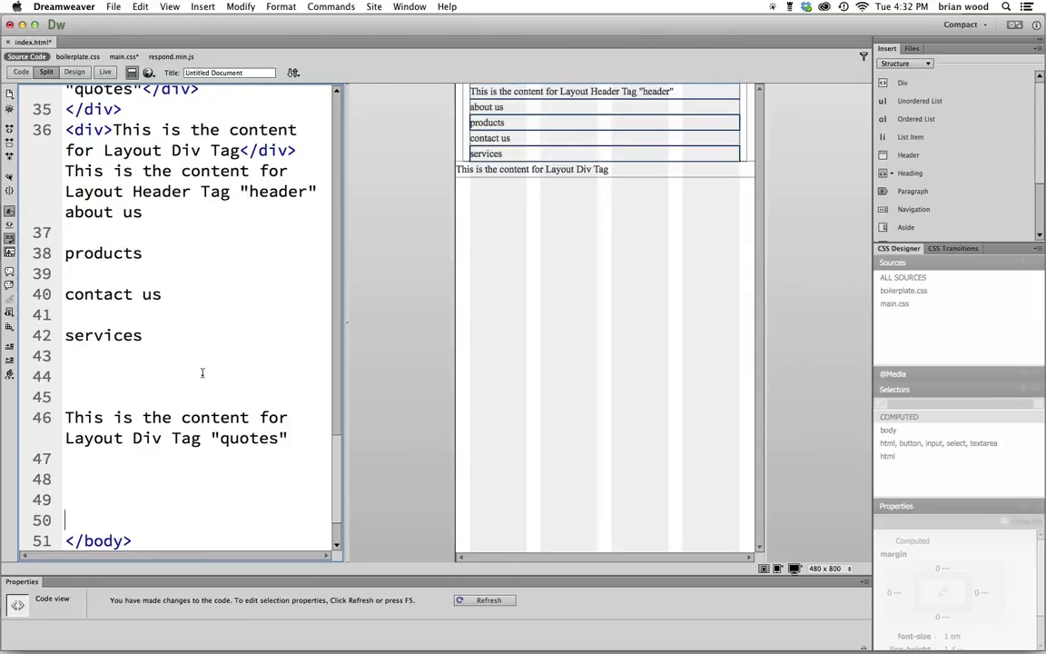
pyautogui.click(140, 6)
pyautogui.click(148, 21)
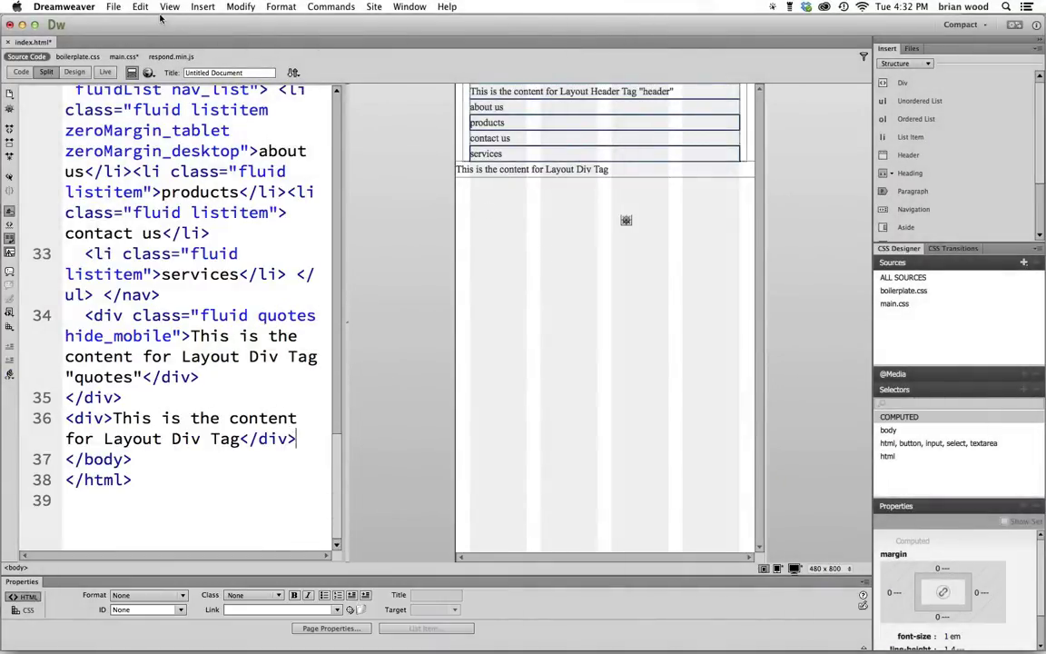
# Paste the copied grid container after the plain layout div and return to the design-only view
pyautogui.click(142, 7)
pyautogui.click(152, 77)
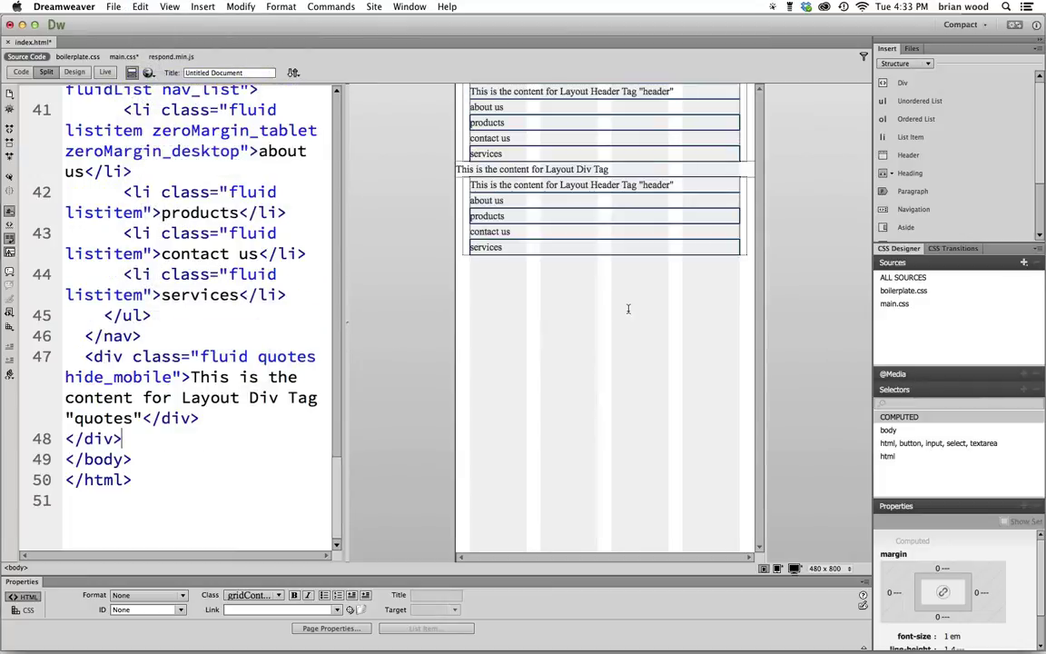
pyautogui.click(73, 72)
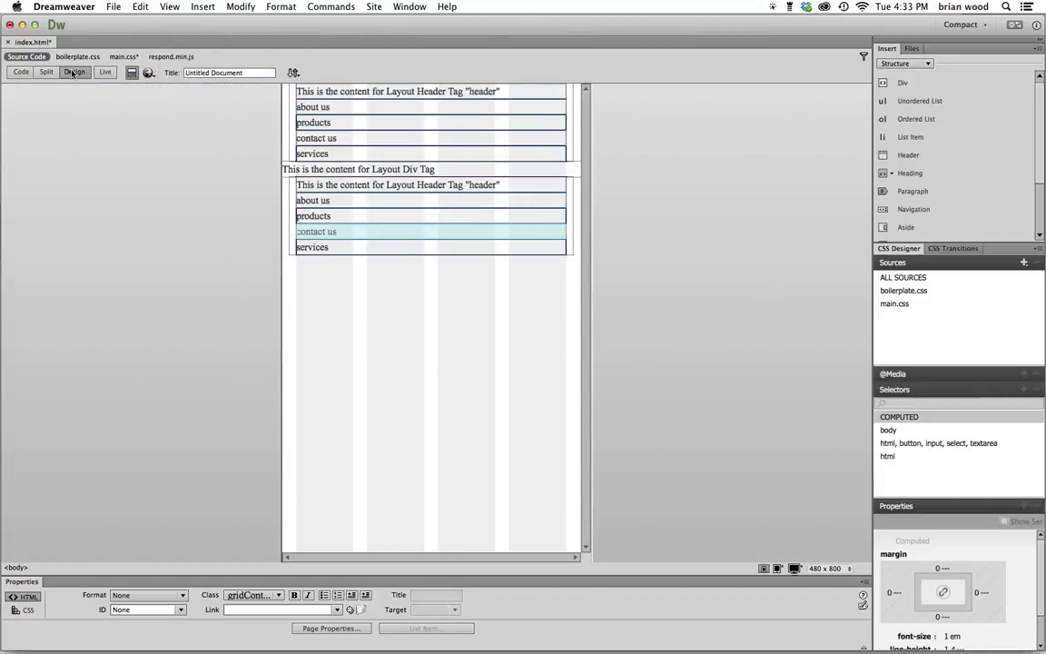
# Delete the duplicated header and navigation list from the second grid container
pyautogui.click(404, 186)
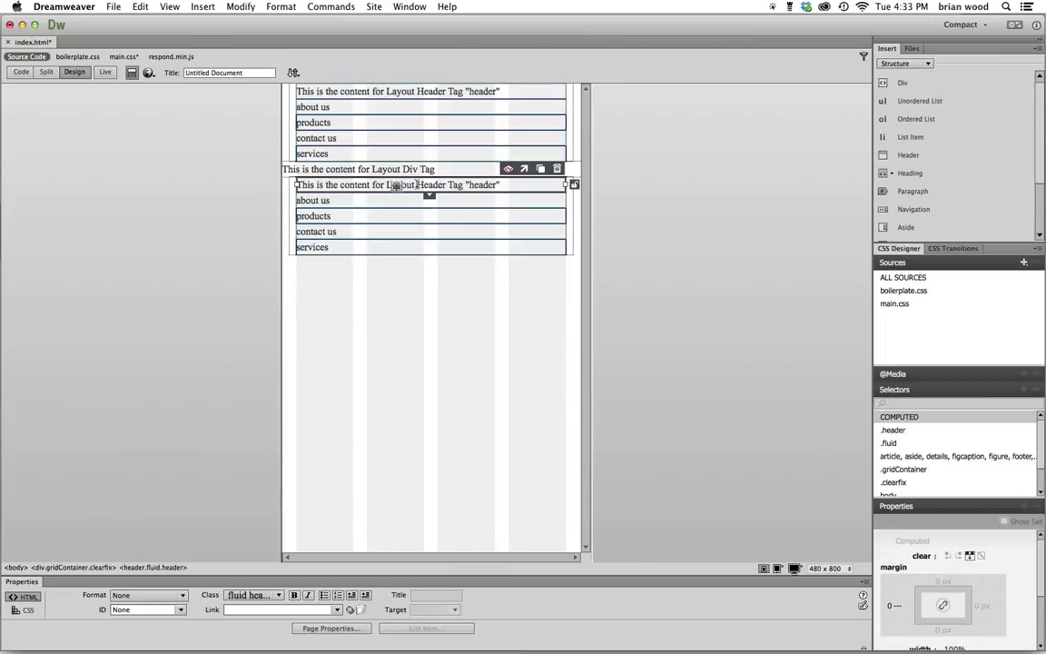
pyautogui.click(558, 170)
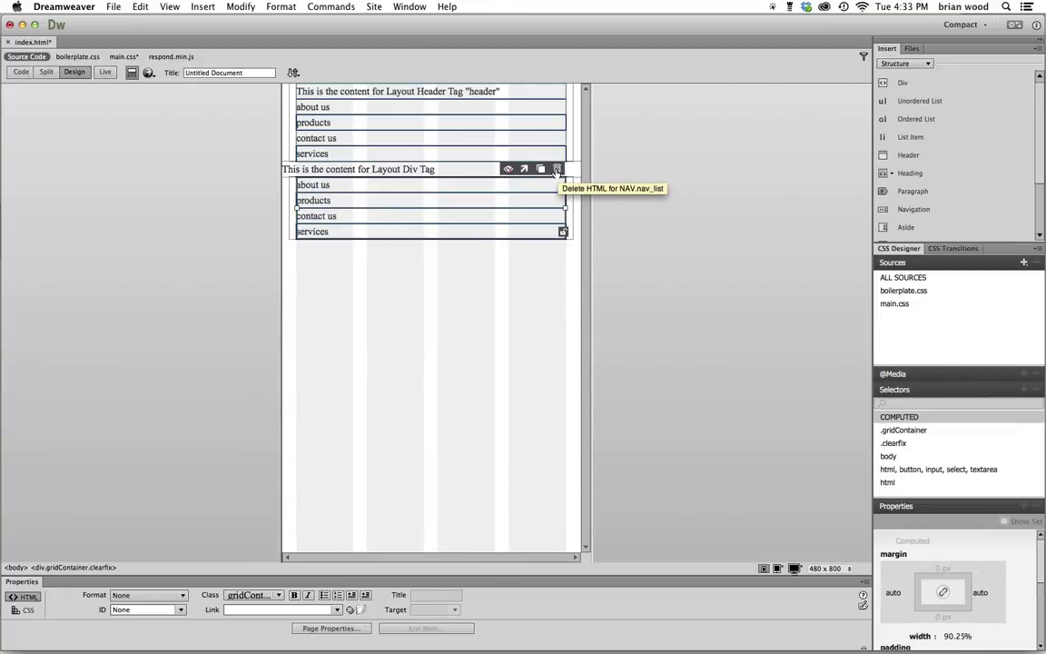
pyautogui.click(558, 170)
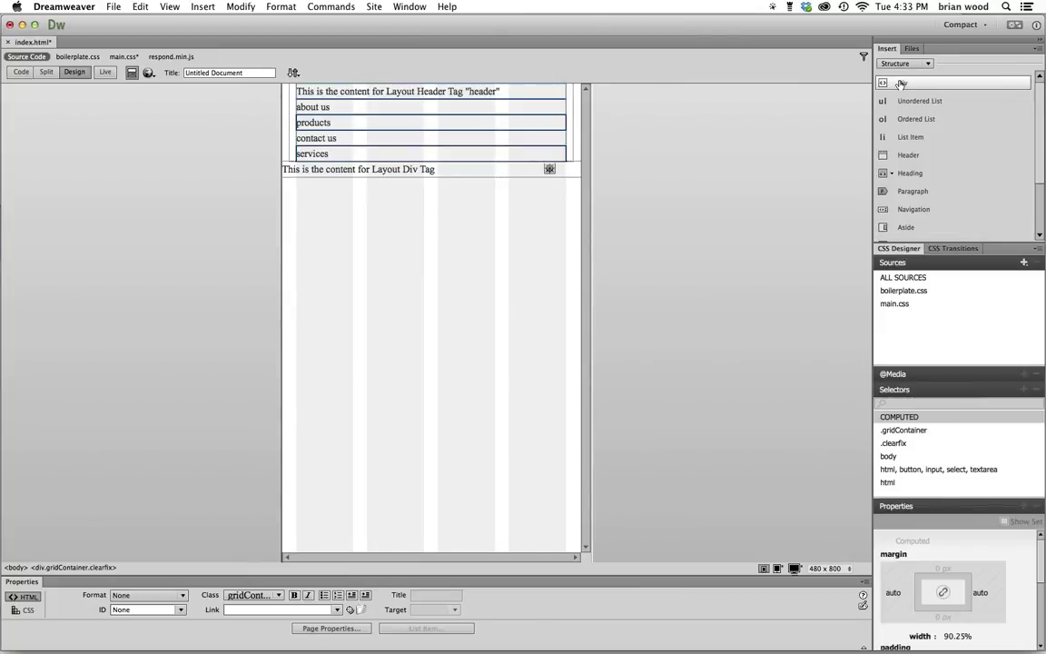
# Insert a fluid div with the class col1 in the second grid container
pyautogui.click(902, 84)
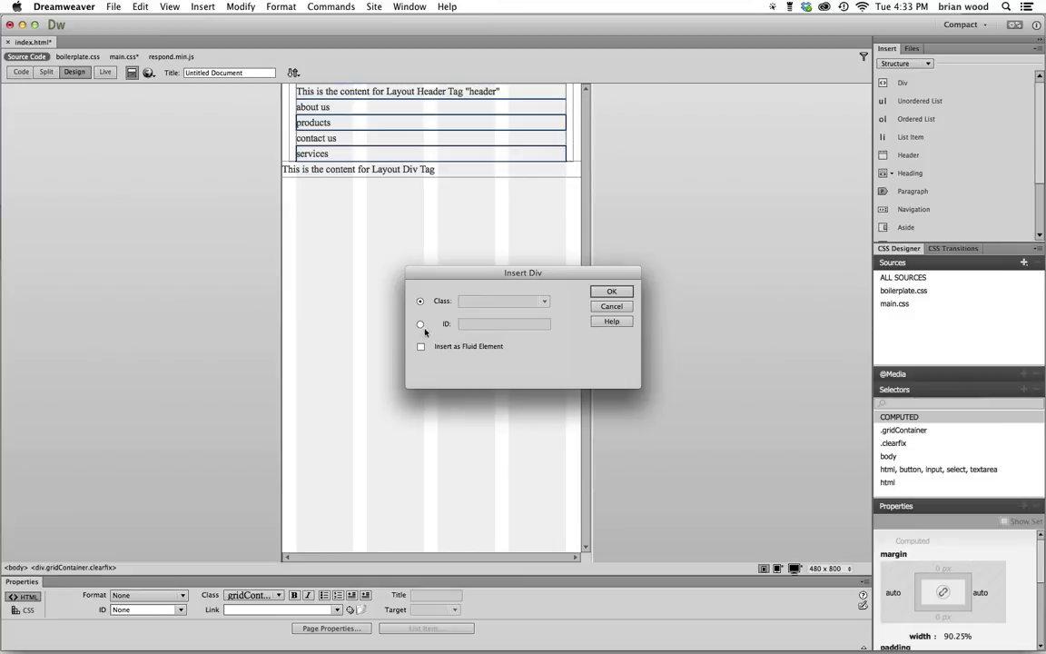
pyautogui.click(420, 348)
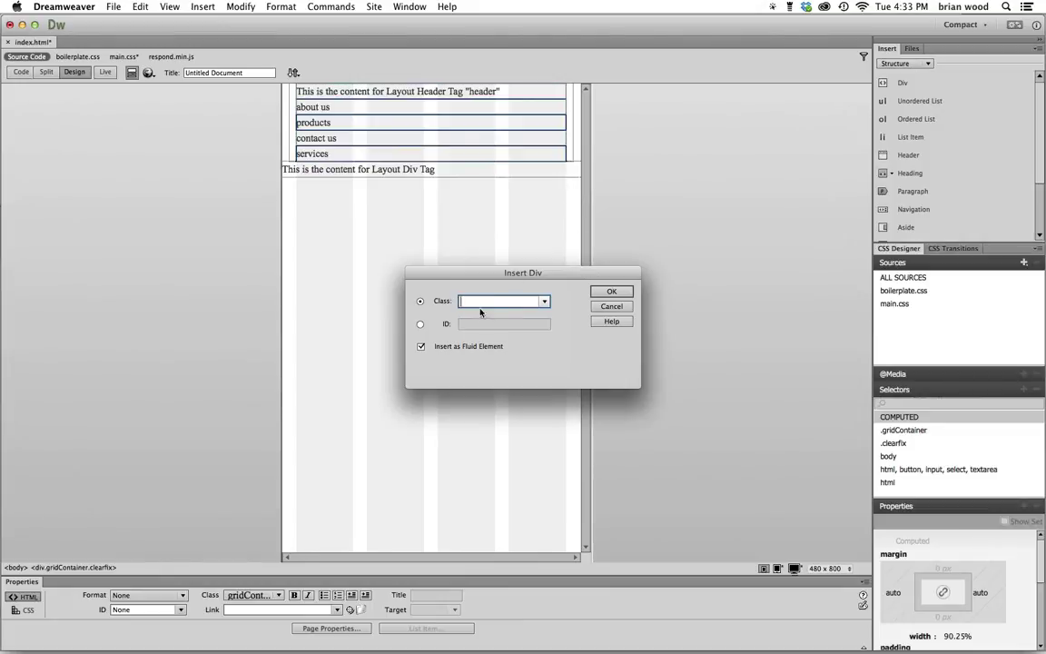
pyautogui.write('col1')
pyautogui.click(596, 292)
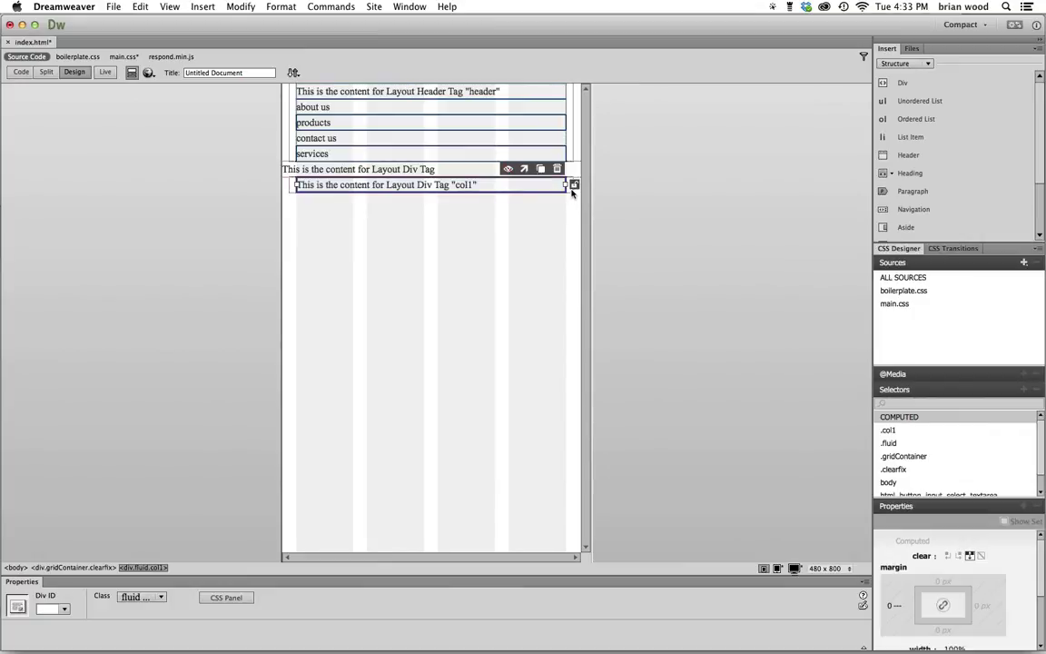
# Insert another fluid div with the class col2 after col1, inside the second grid container
pyautogui.click(570, 188)
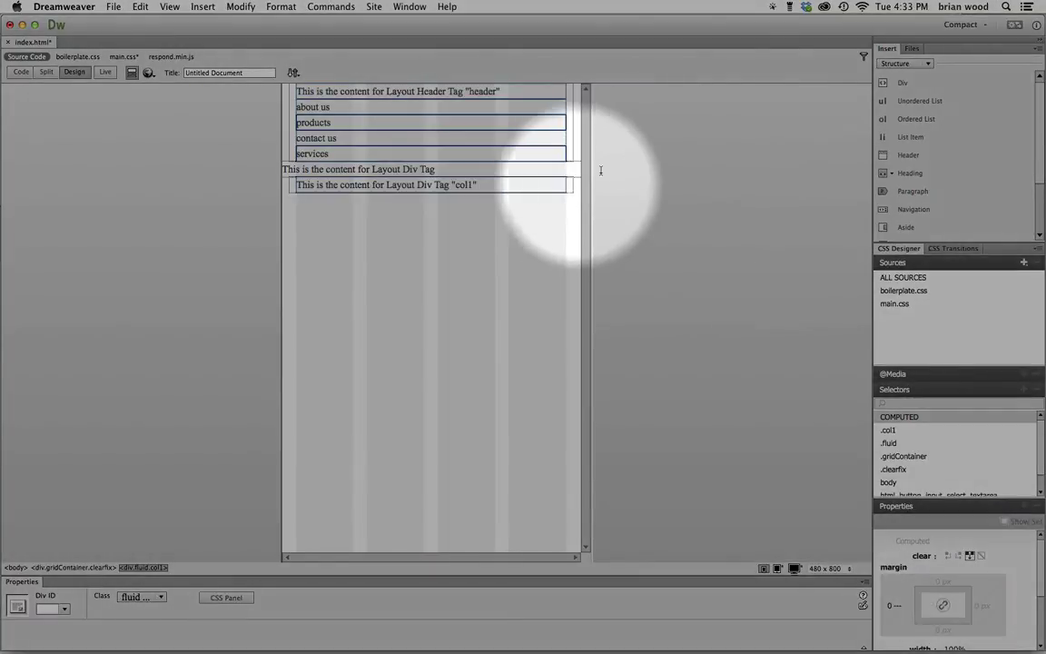
pyautogui.click(903, 84)
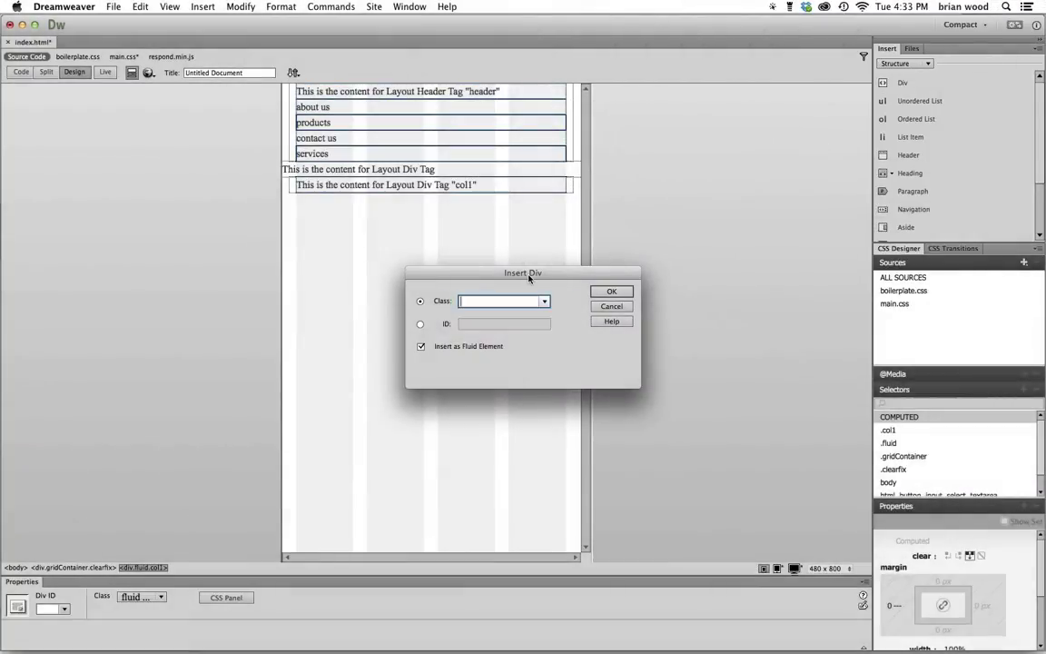
pyautogui.write('col2')
pyautogui.click(600, 291)
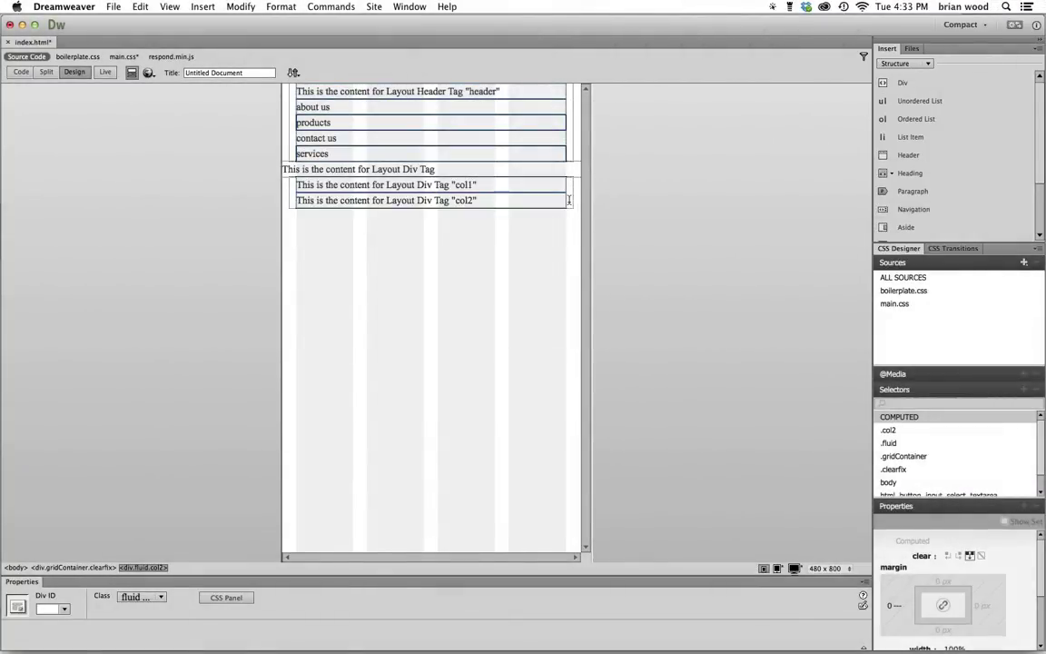
# Insert a fluid footer element with the class footer after the col2 div
pyautogui.click(570, 201)
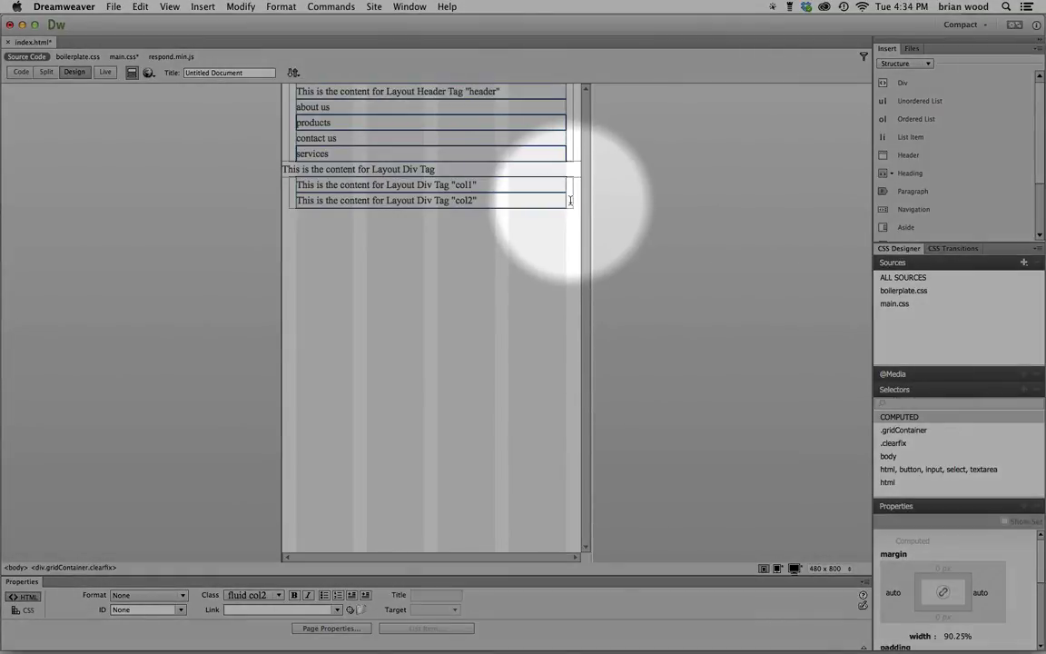
pyautogui.scroll(-4, 941, 192)
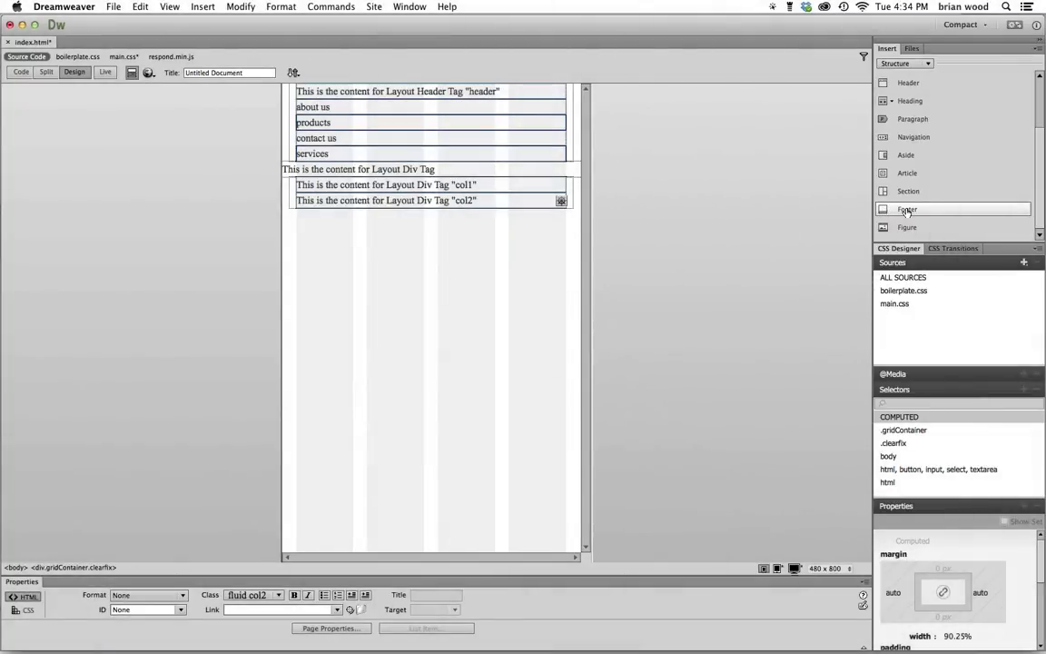
pyautogui.click(906, 210)
pyautogui.write('foo')
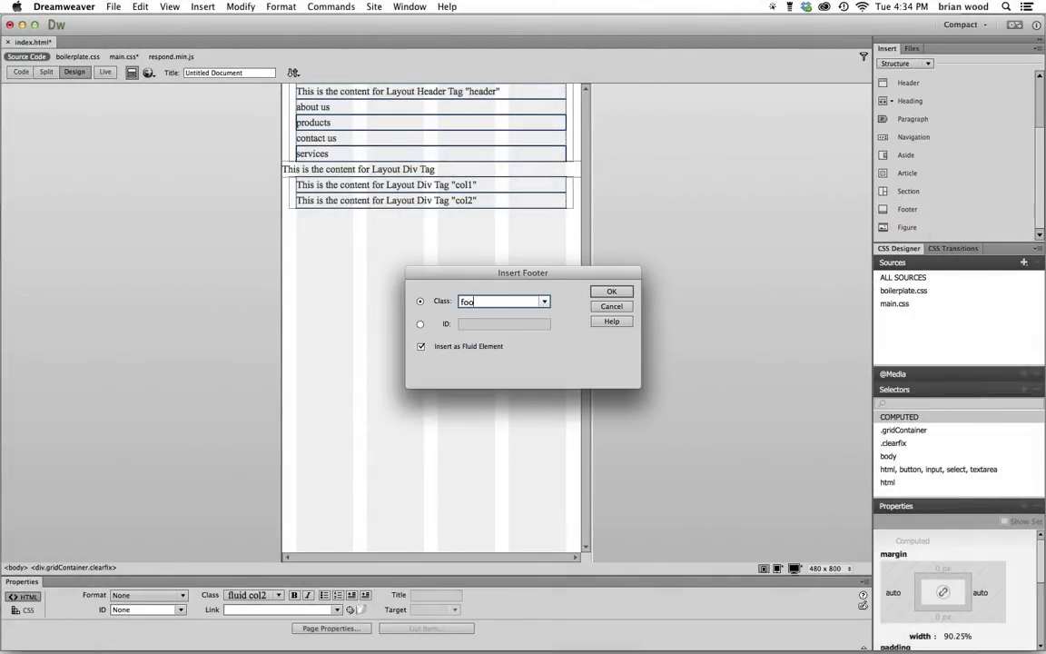
pyautogui.write('ter')
pyautogui.click(611, 292)
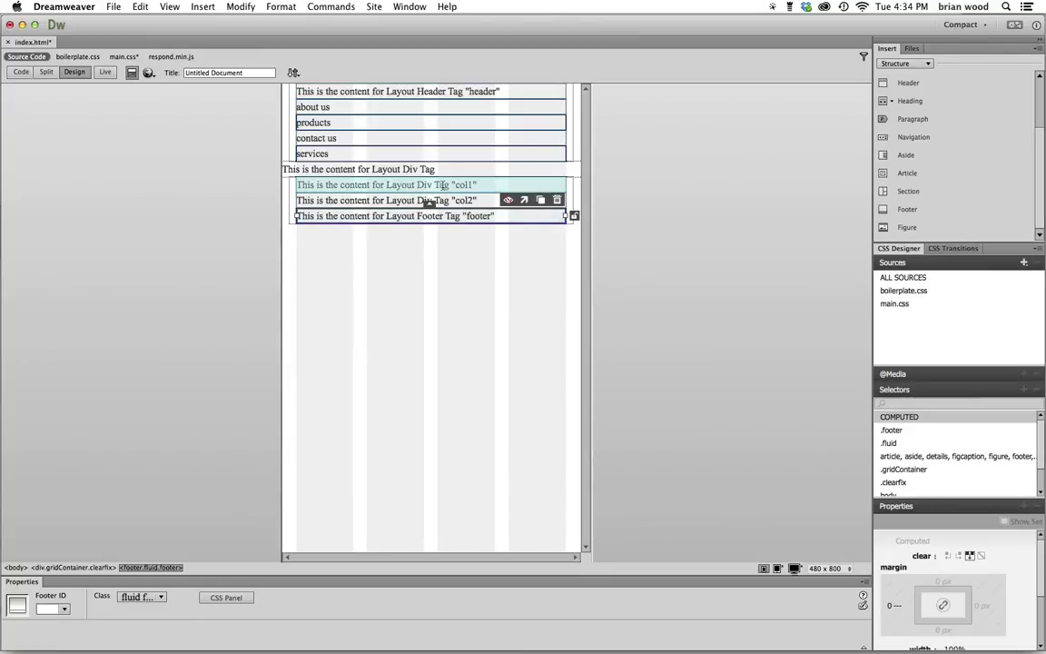
pyautogui.click(443, 185)
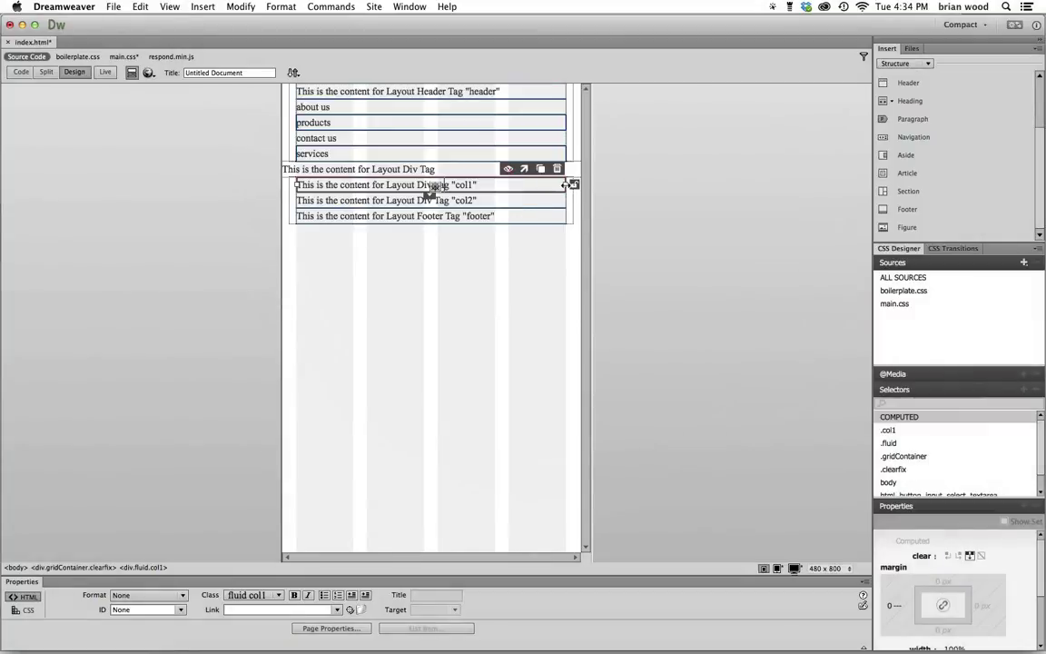
pyautogui.moveTo(565, 184)
pyautogui.mouseDown()
pyautogui.moveTo(490, 187)
pyautogui.moveTo(567, 184)
pyautogui.mouseUp()
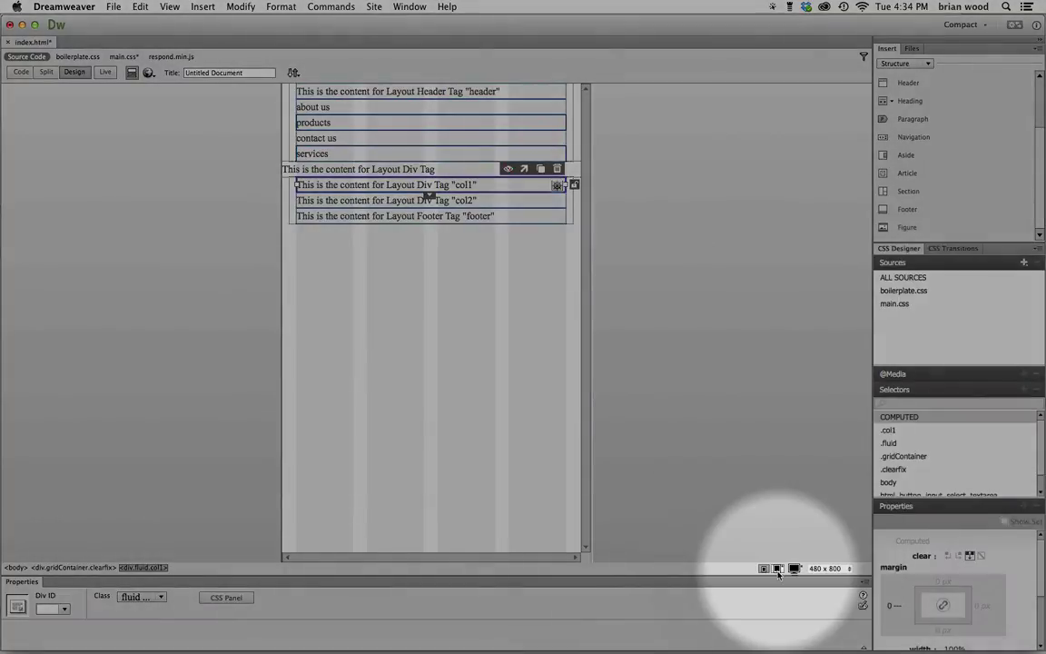
# At the tablet size, check the duplicated quotes div in the code and delete it from the second grid container
pyautogui.click(777, 568)
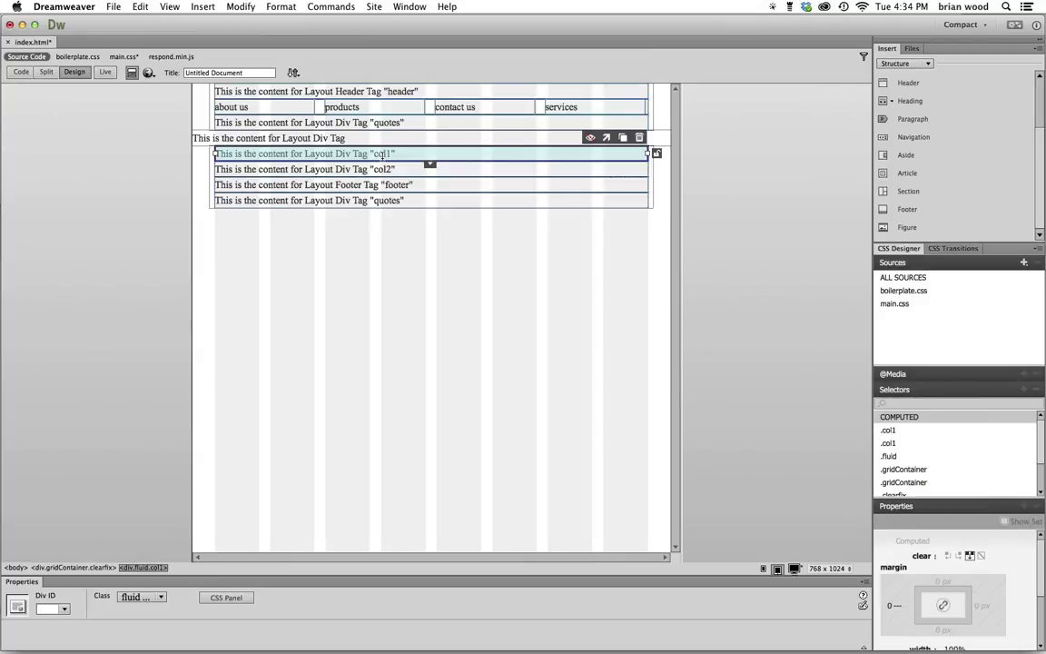
pyautogui.click(379, 201)
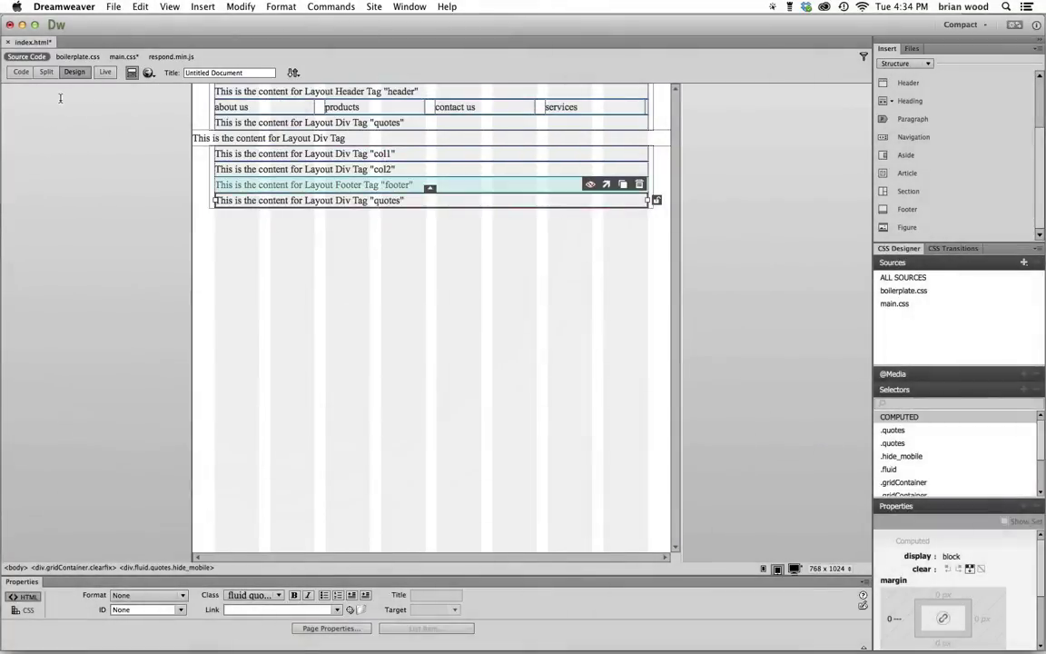
pyautogui.click(46, 71)
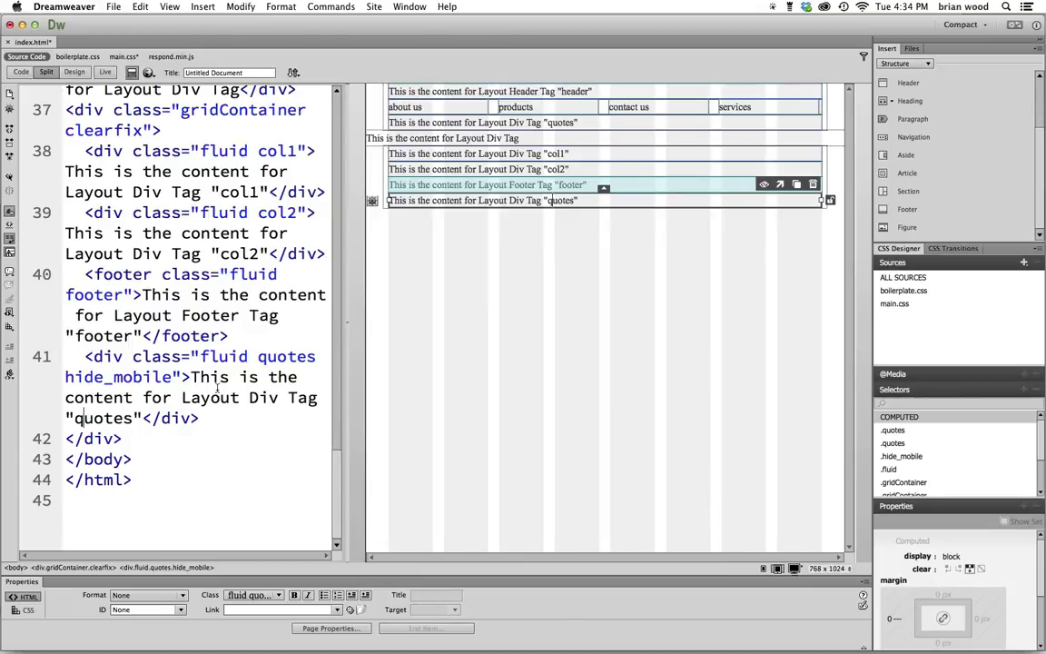
pyautogui.click(73, 72)
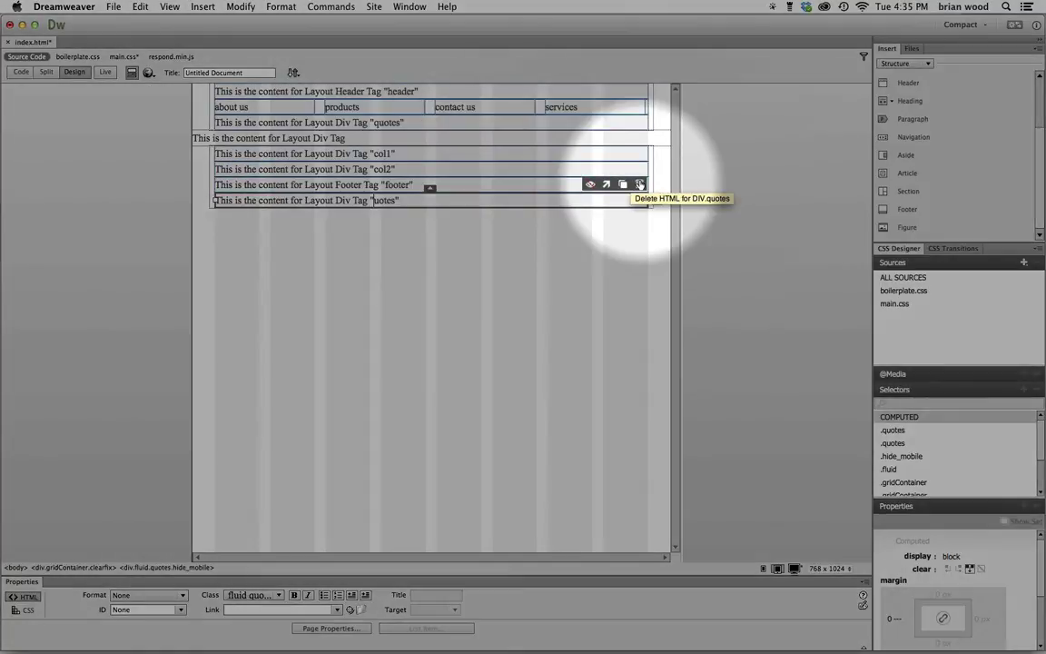
pyautogui.click(639, 185)
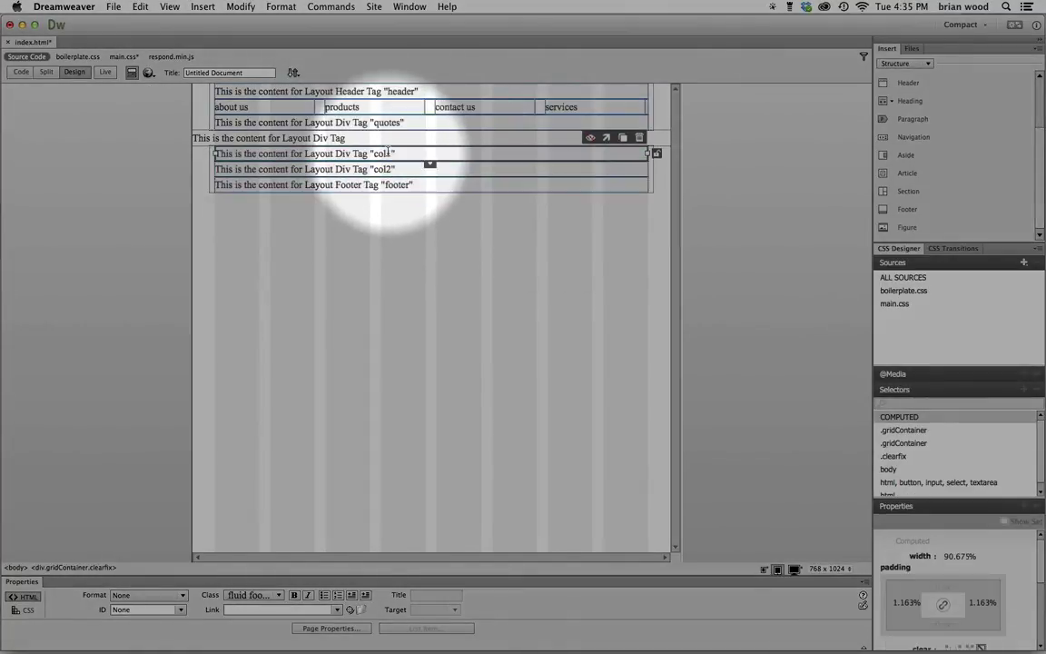
# At the tablet size, set col1 and col2 side by side: narrow col1 to five columns and col2 to three, and move col2 up a row
pyautogui.click(390, 153)
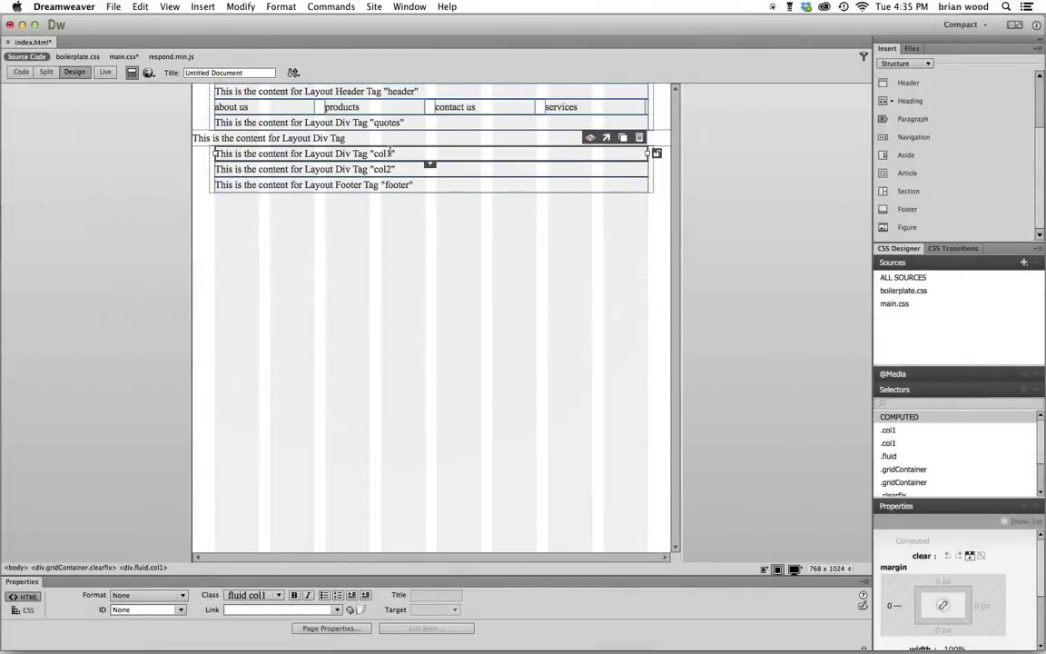
pyautogui.moveTo(647, 153); pyautogui.dragTo(478, 156)
pyautogui.click(641, 169)
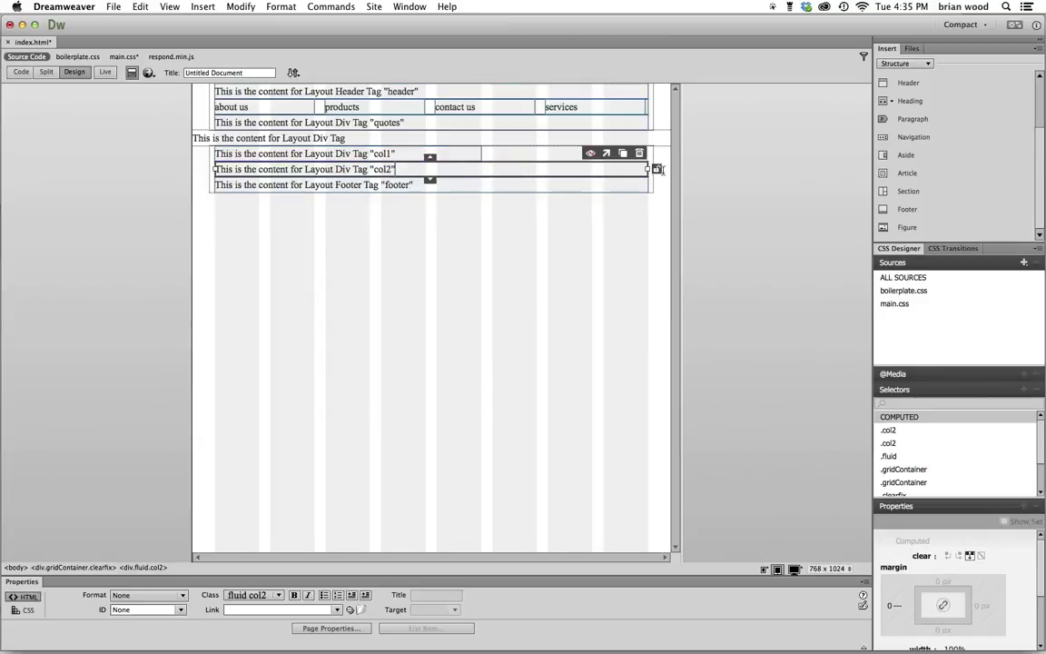
pyautogui.moveTo(644, 168); pyautogui.dragTo(367, 183)
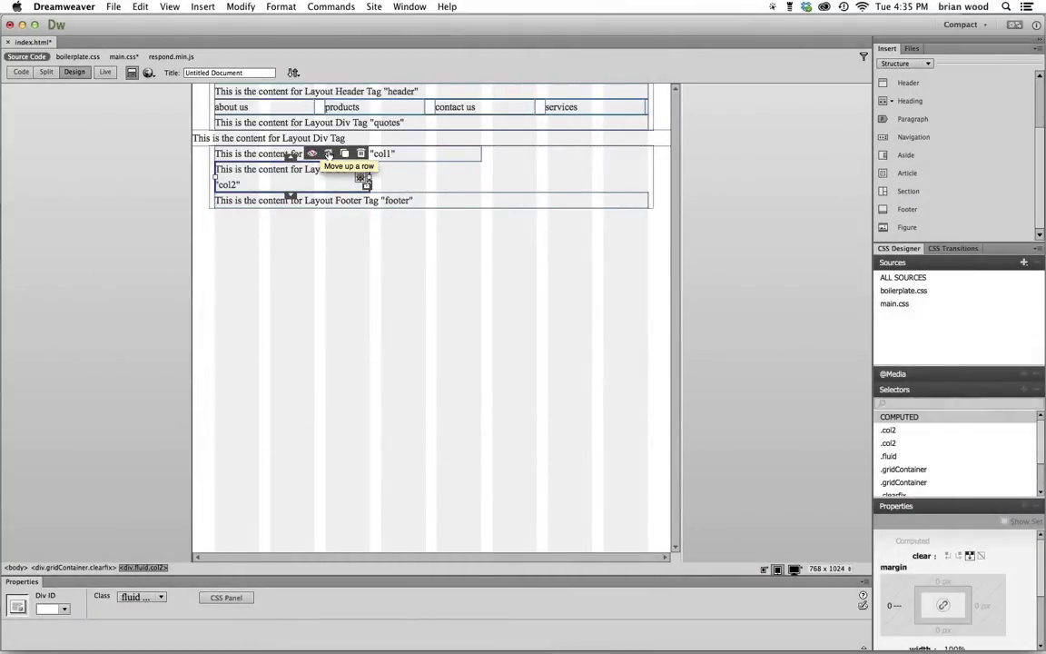
pyautogui.click(328, 154)
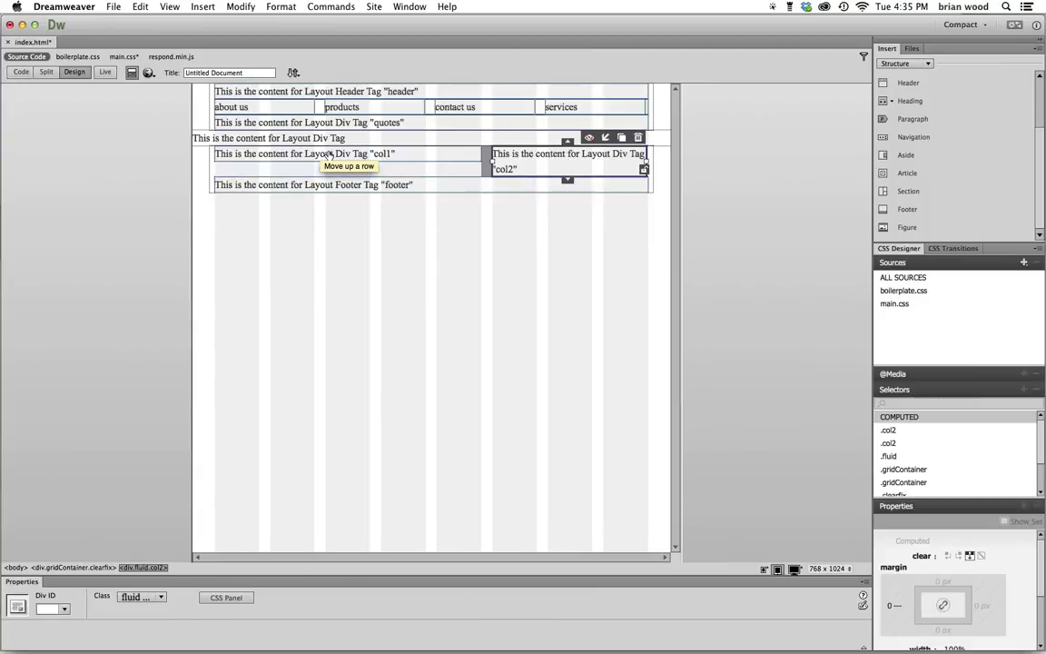
# Add filler lines of text to make the columns taller: "eg" and "wergrg" in col1, "errgb" in col2
pyautogui.click(415, 156)
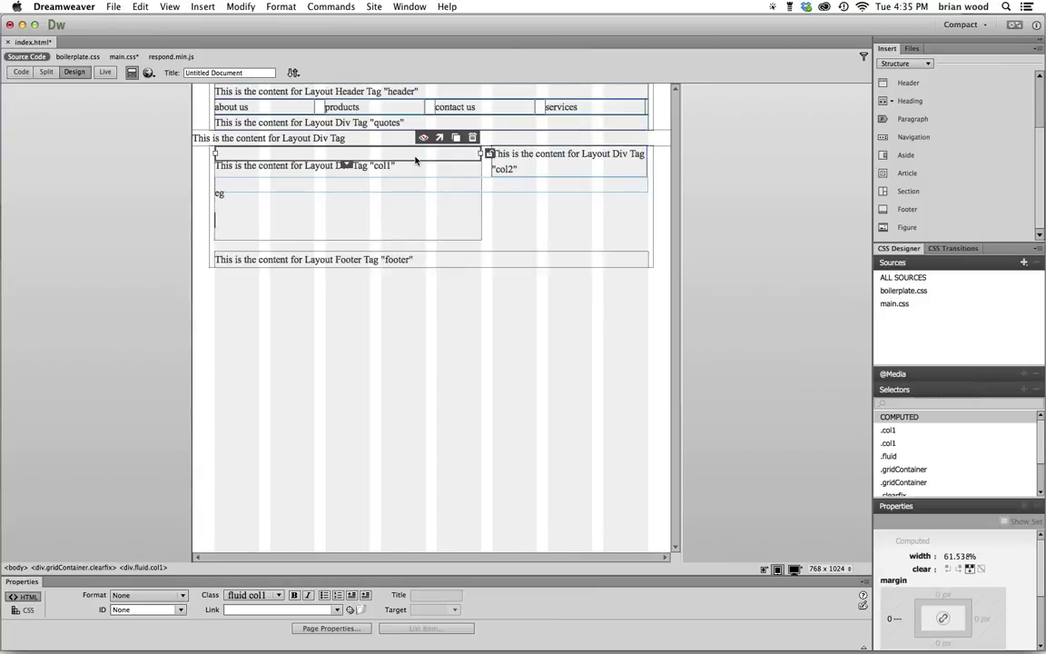
pyautogui.click(552, 168)
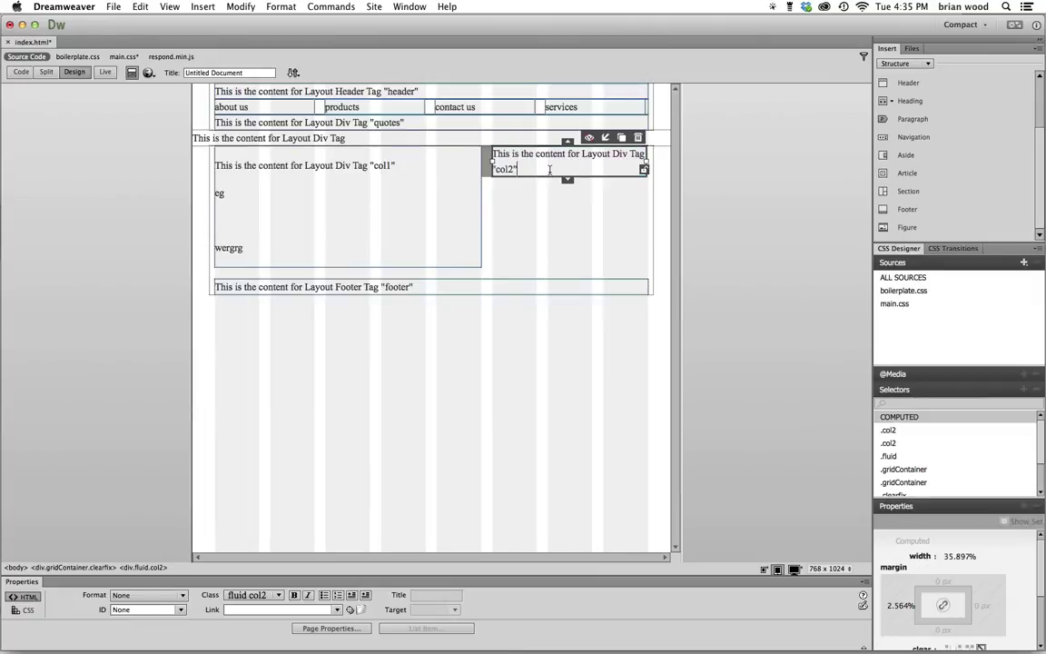
pyautogui.click(394, 194)
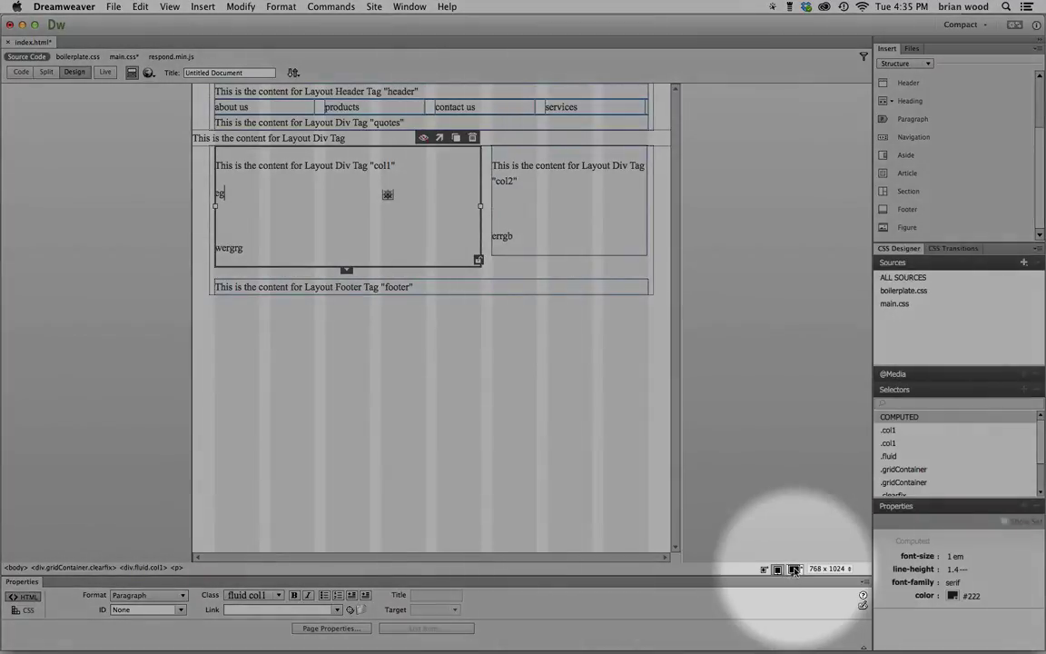
# At the desktop size, set the columns side by side: narrow col1 to eight columns and col2 to four, and move col2 up a row
pyautogui.click(794, 569)
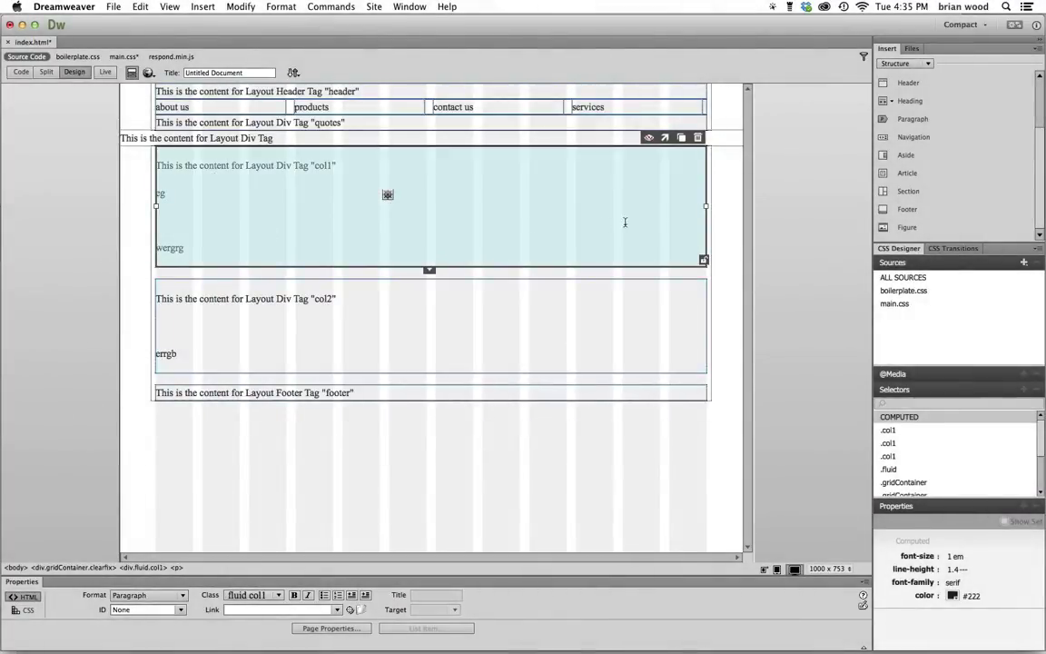
pyautogui.moveTo(708, 208); pyautogui.dragTo(518, 210)
pyautogui.click(635, 350)
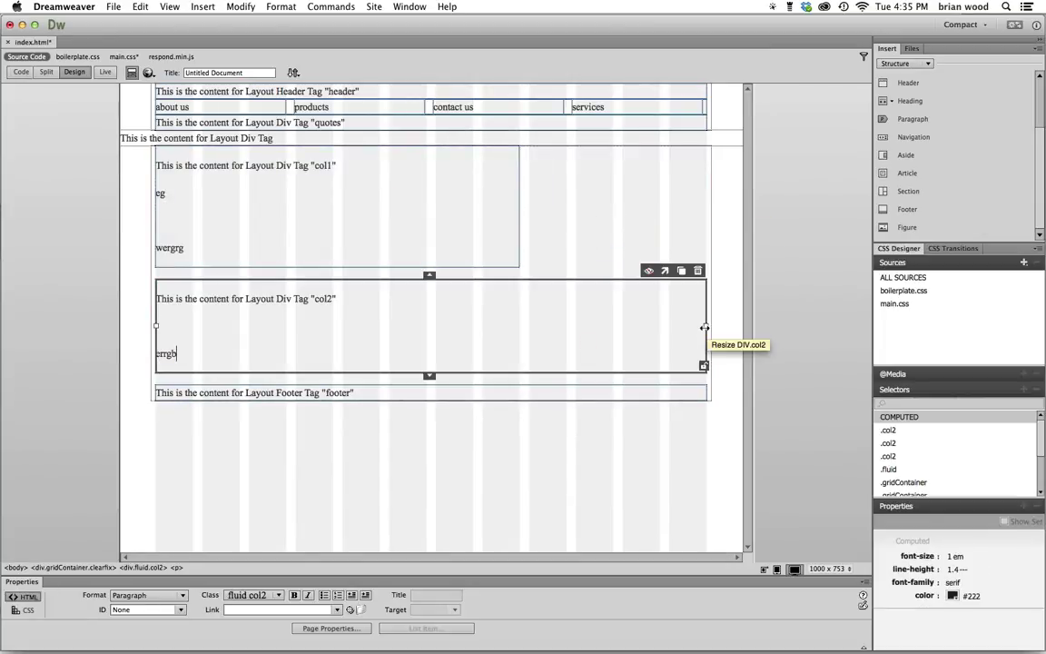
pyautogui.moveTo(711, 330); pyautogui.dragTo(332, 340)
pyautogui.click(291, 270)
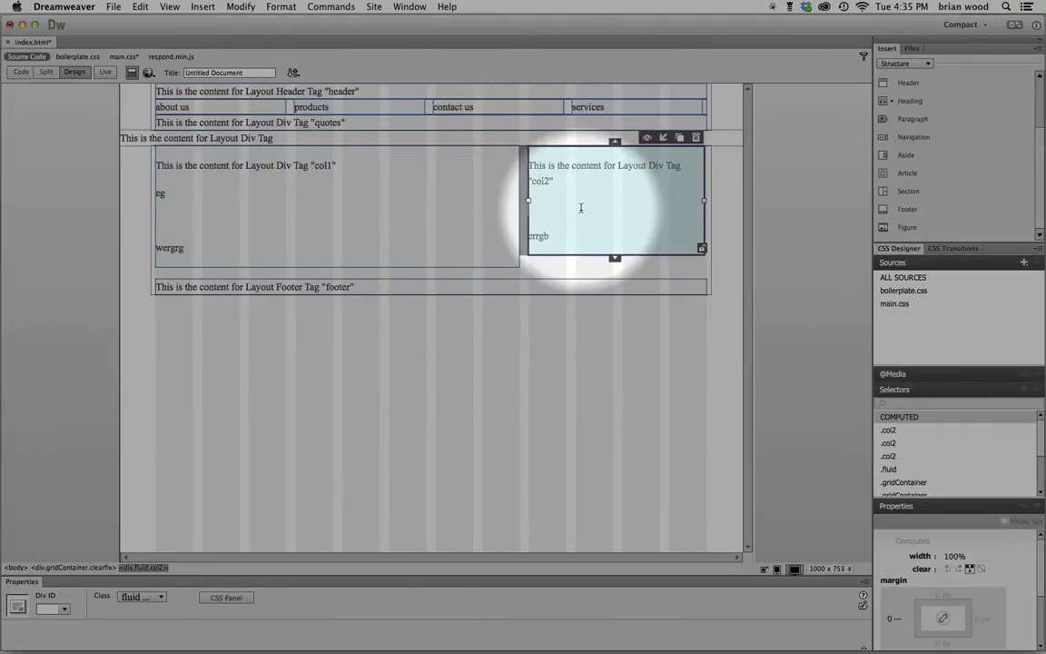
pyautogui.click(612, 226)
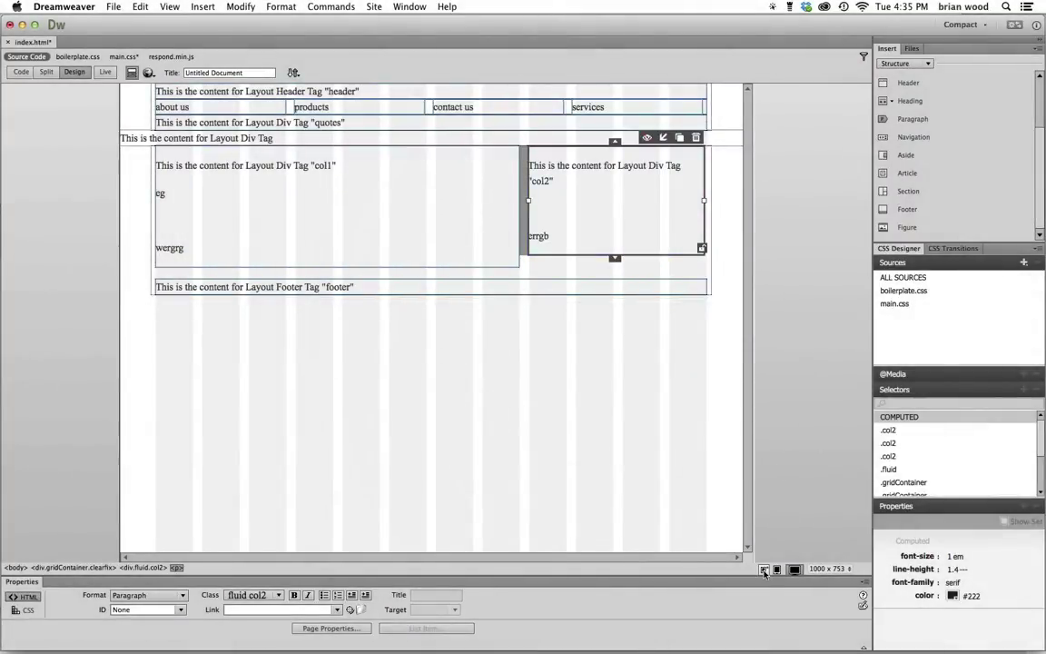
# Compare the page layout at the mobile, tablet and desktop sizes
pyautogui.click(764, 568)
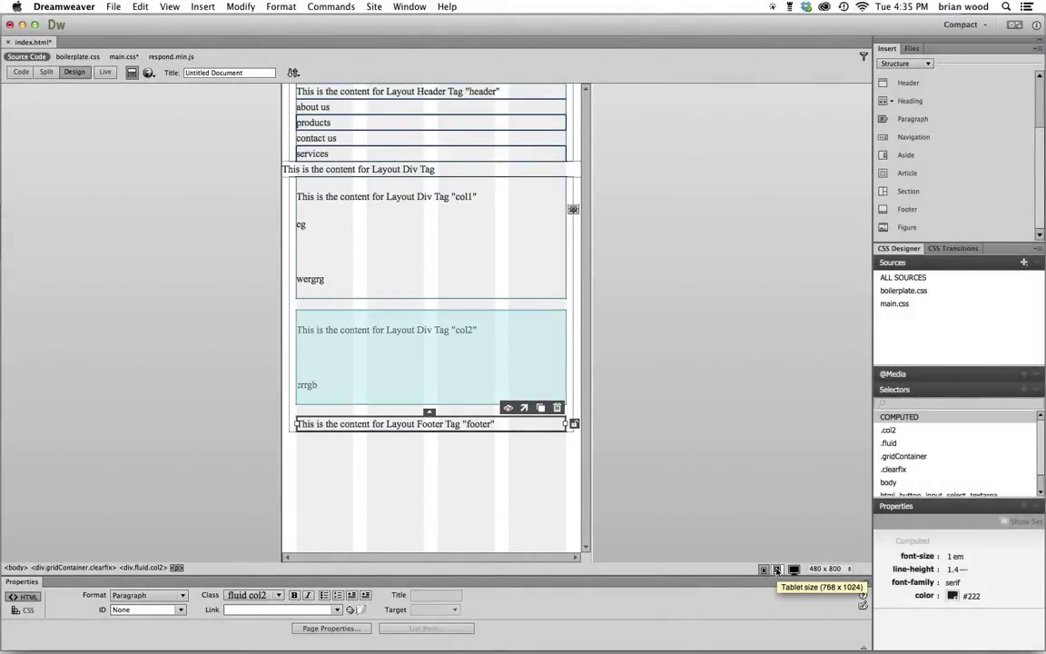
pyautogui.click(776, 570)
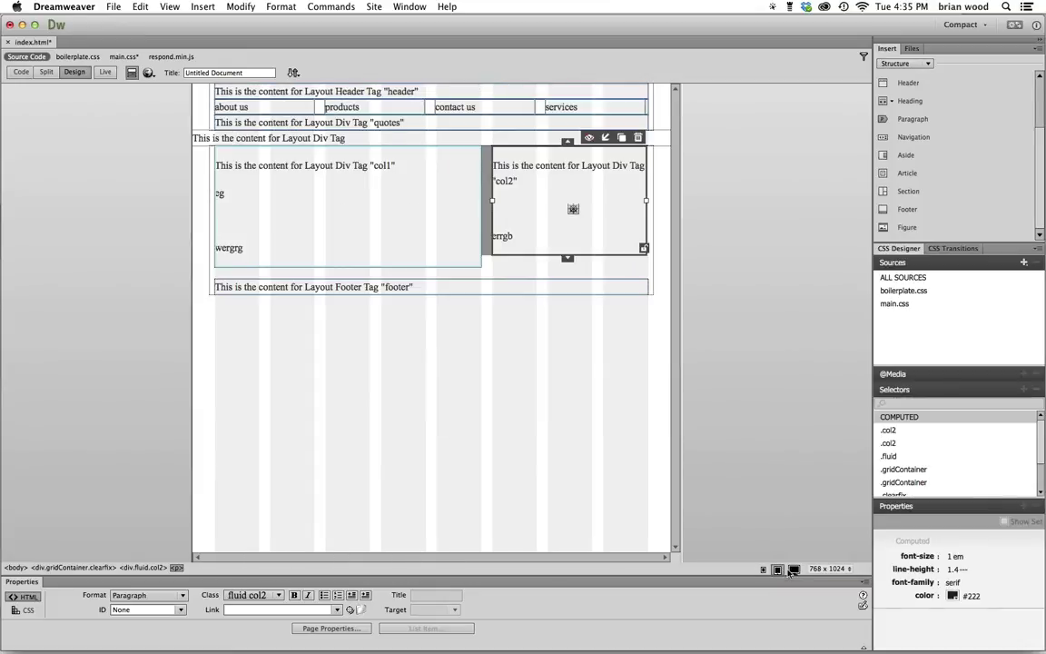
pyautogui.click(794, 570)
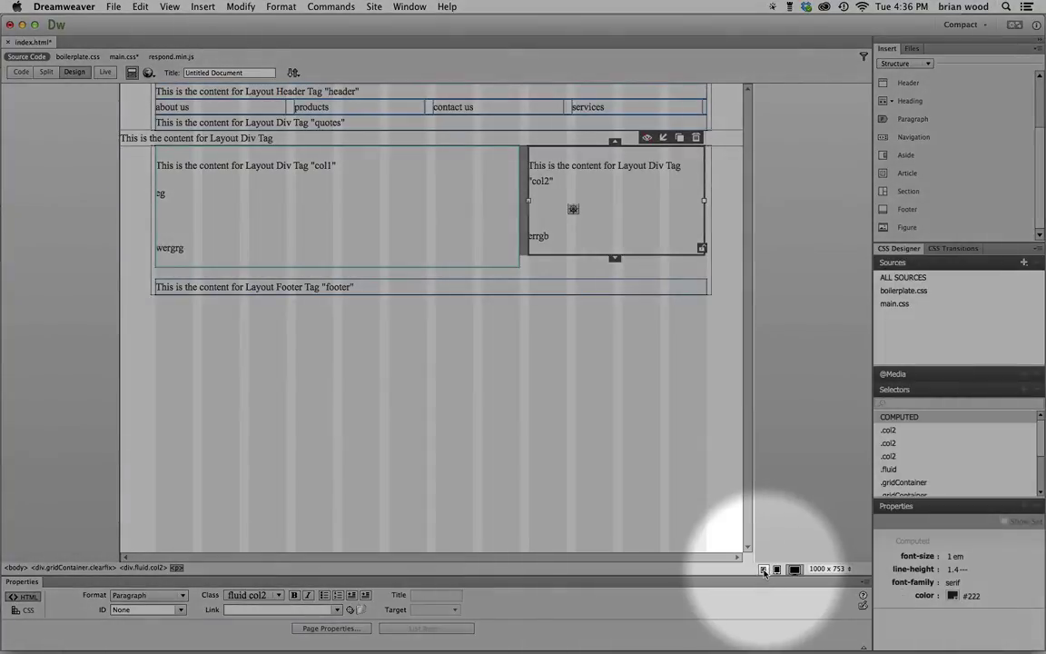
# At the mobile size, select the header element and enlarge the CSS Designer and its media query list
pyautogui.click(763, 570)
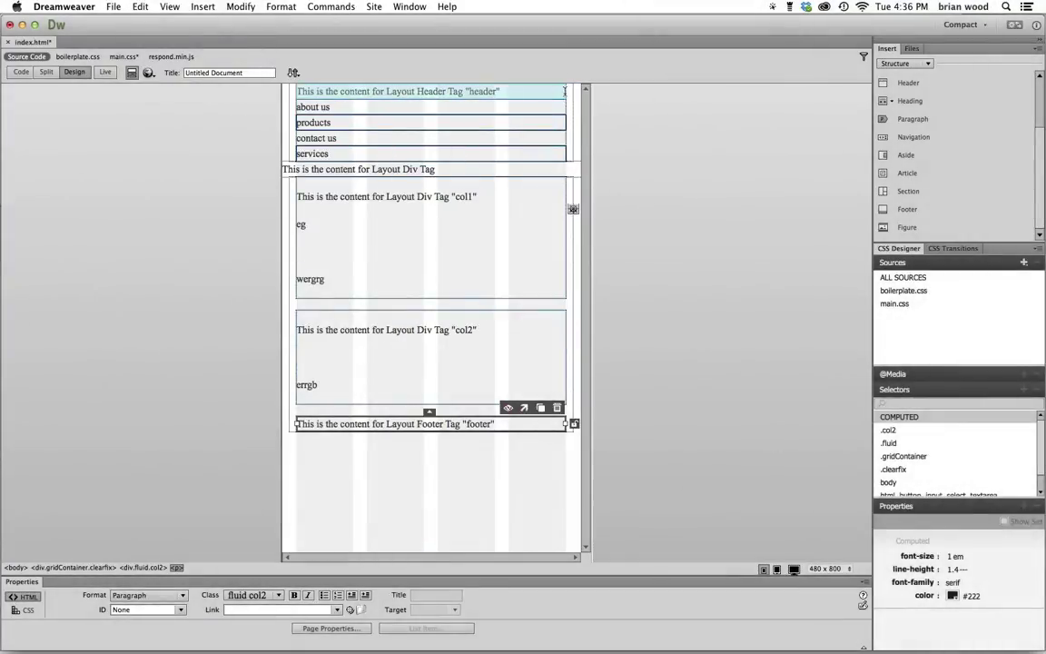
pyautogui.click(567, 91)
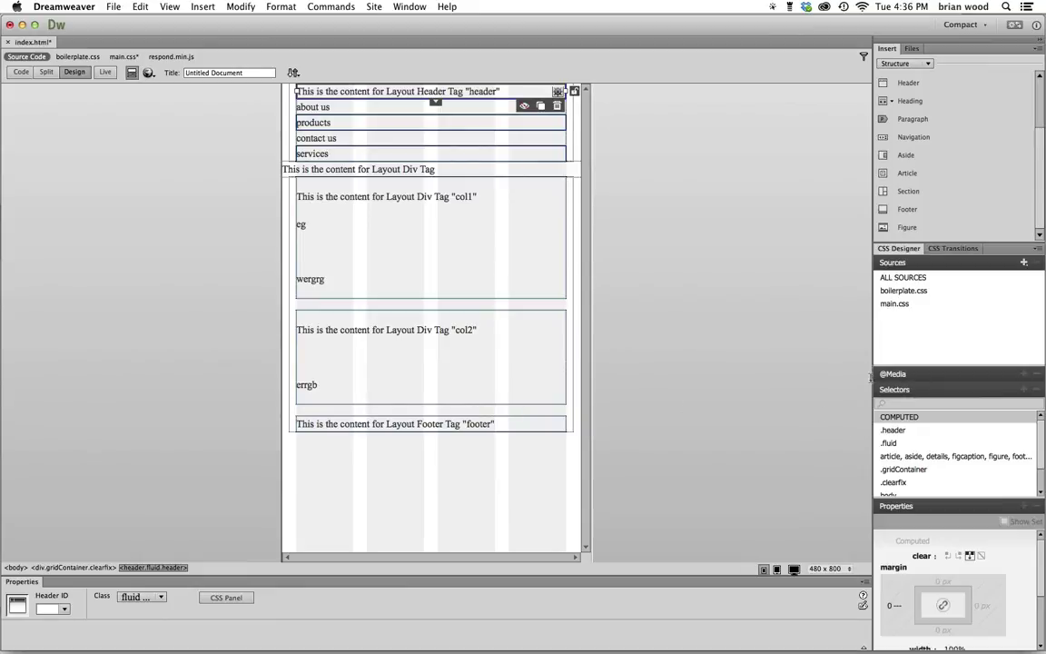
pyautogui.moveTo(872, 353); pyautogui.dragTo(648, 357)
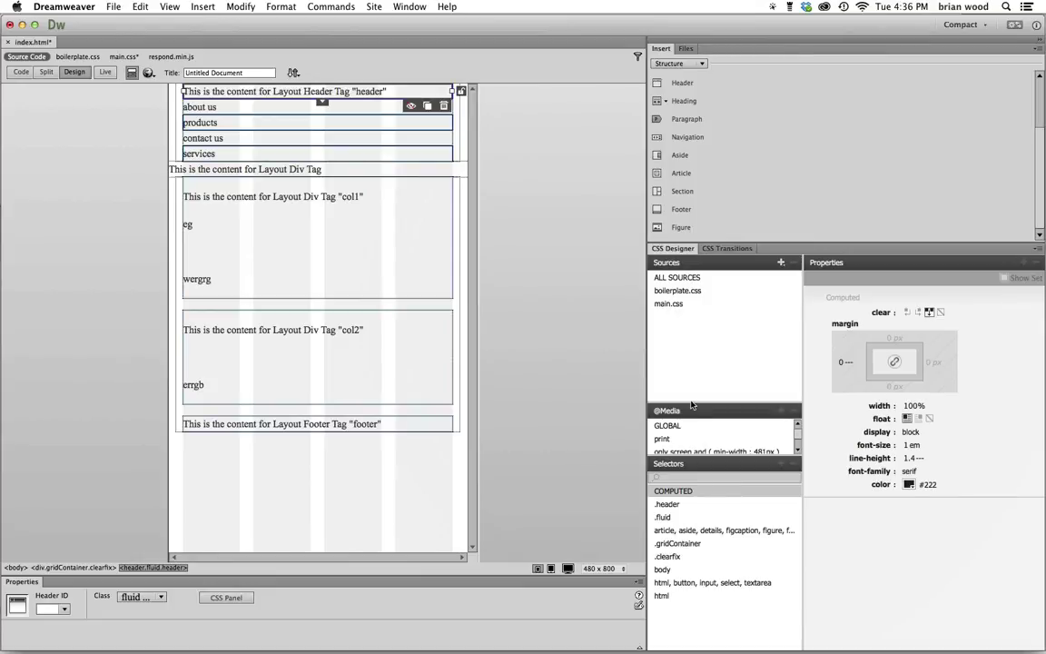
pyautogui.moveTo(691, 408); pyautogui.dragTo(693, 352)
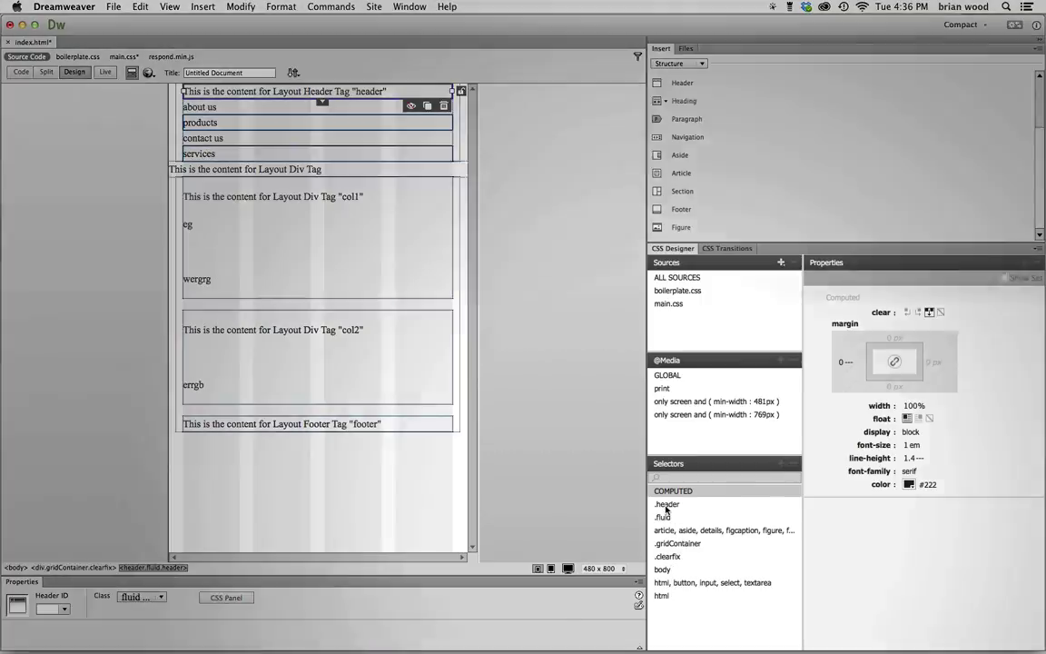
# Set the background color of the global .header rule to #006699
pyautogui.moveTo(666, 511)
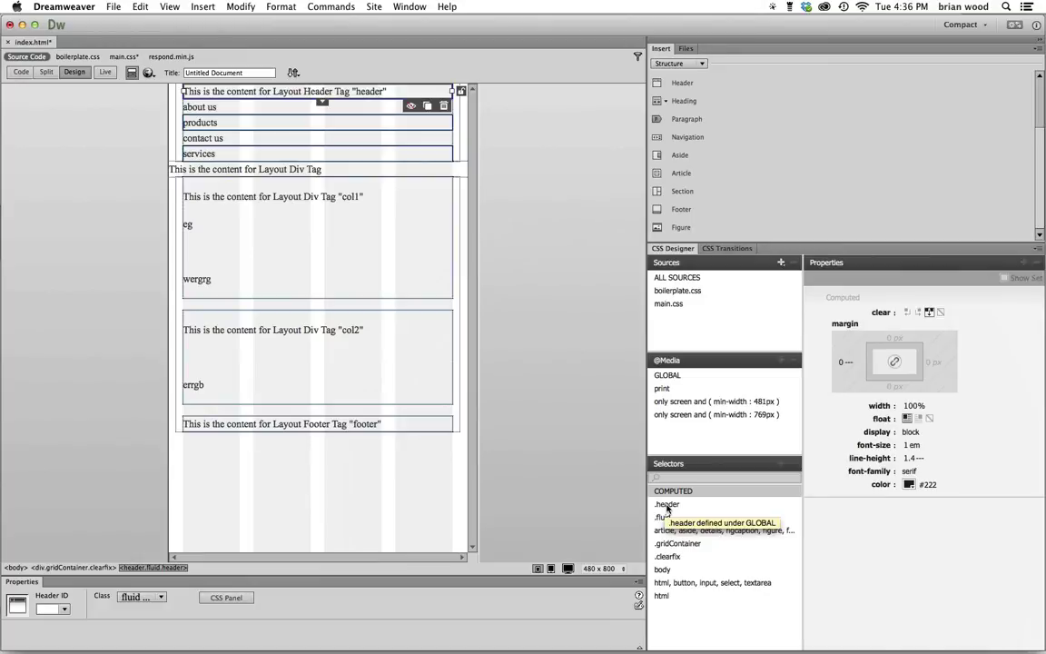
pyautogui.click(667, 507)
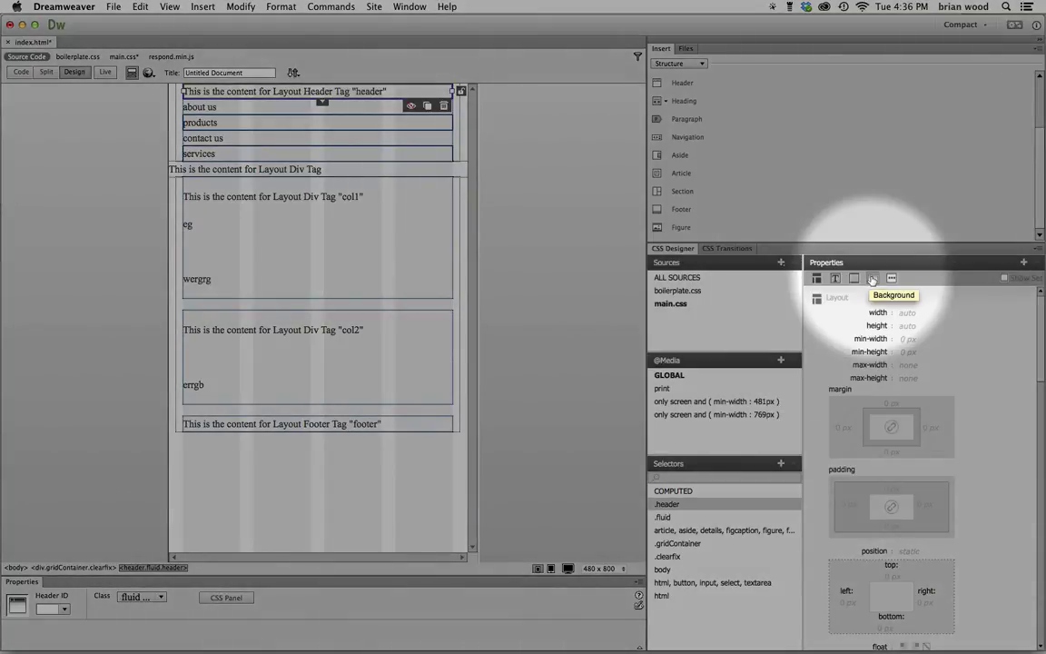
pyautogui.click(872, 279)
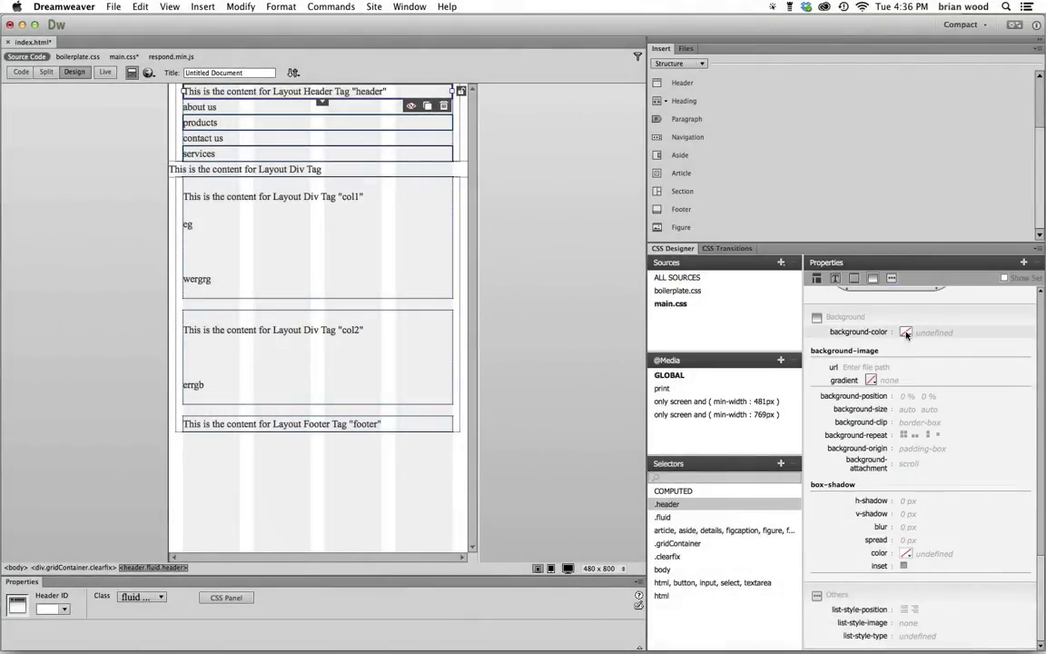
pyautogui.click(905, 331)
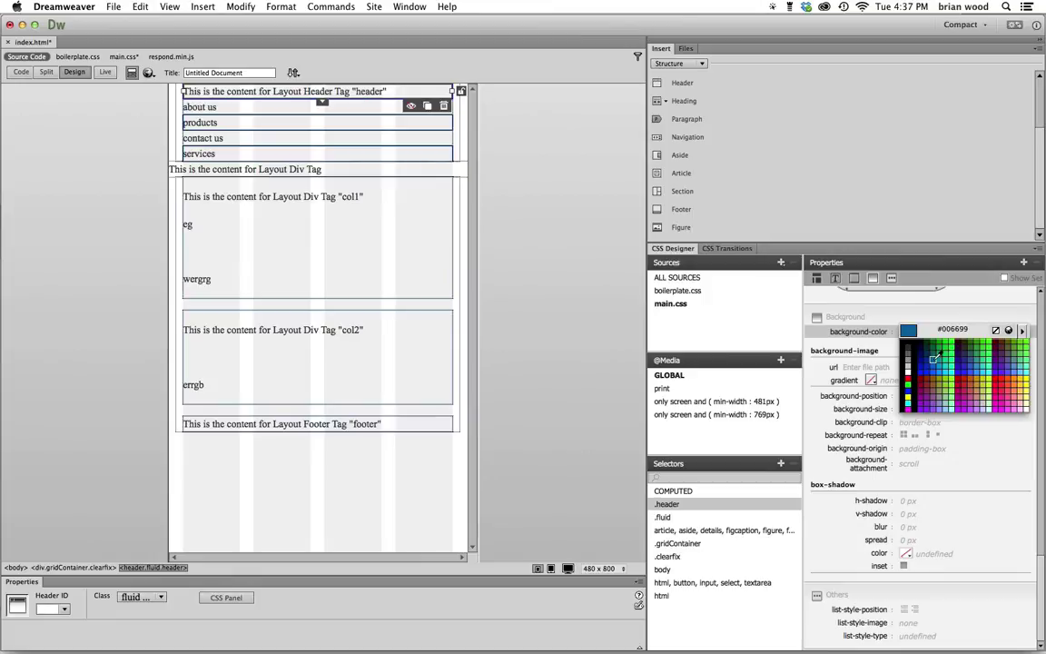
pyautogui.click(931, 361)
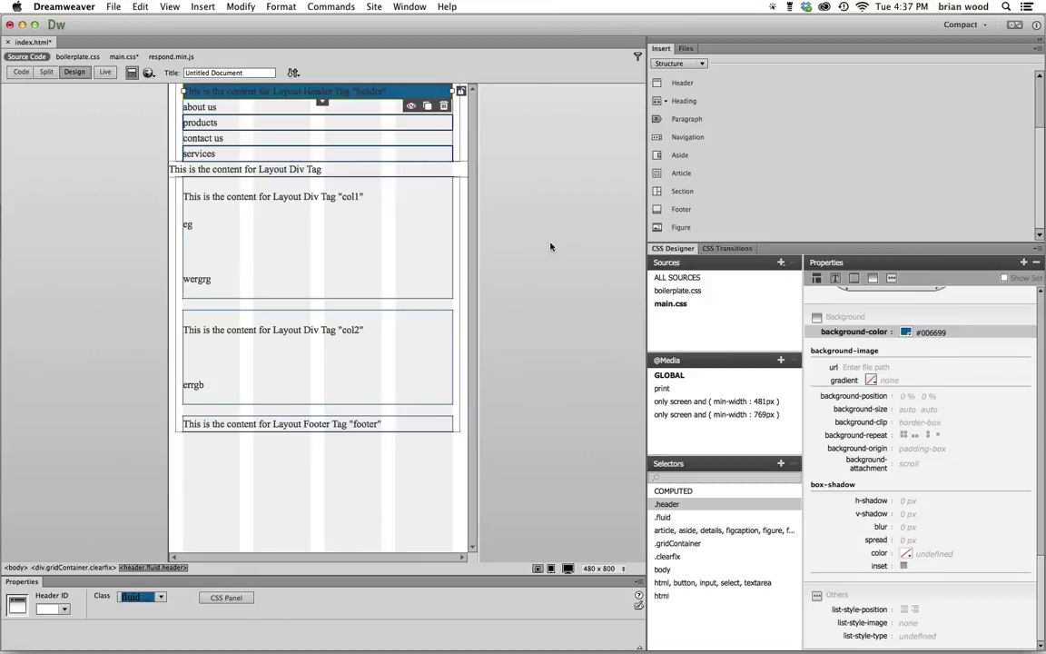
# Add extra lines with the filler text "erf" to the header and check its background at the tablet, desktop and mobile sizes
pyautogui.tripleClick(361, 92)
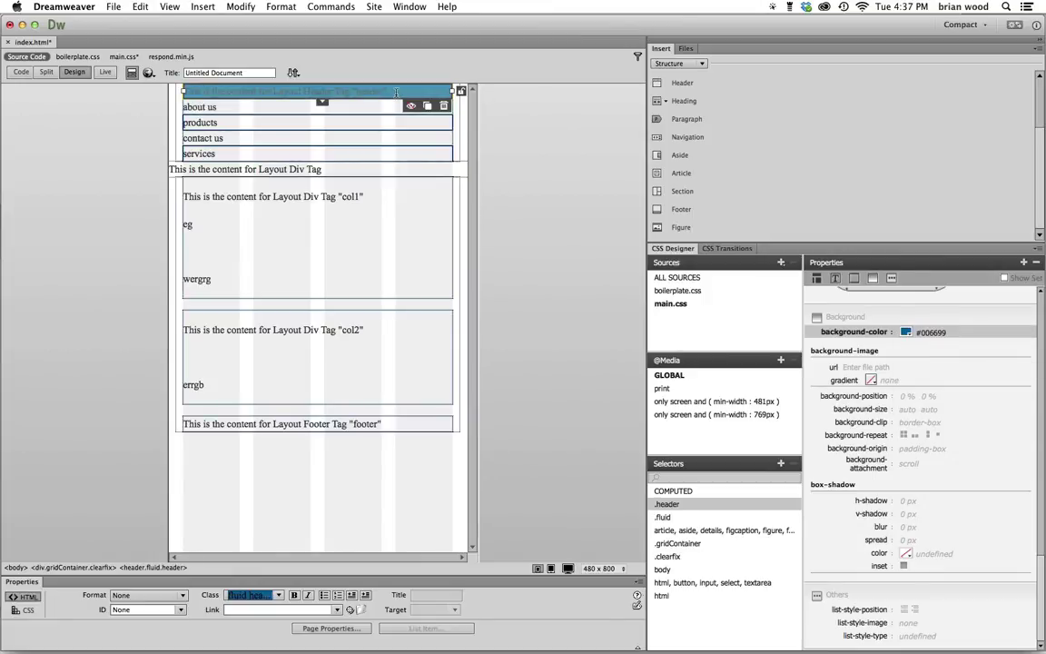
pyautogui.click(356, 86)
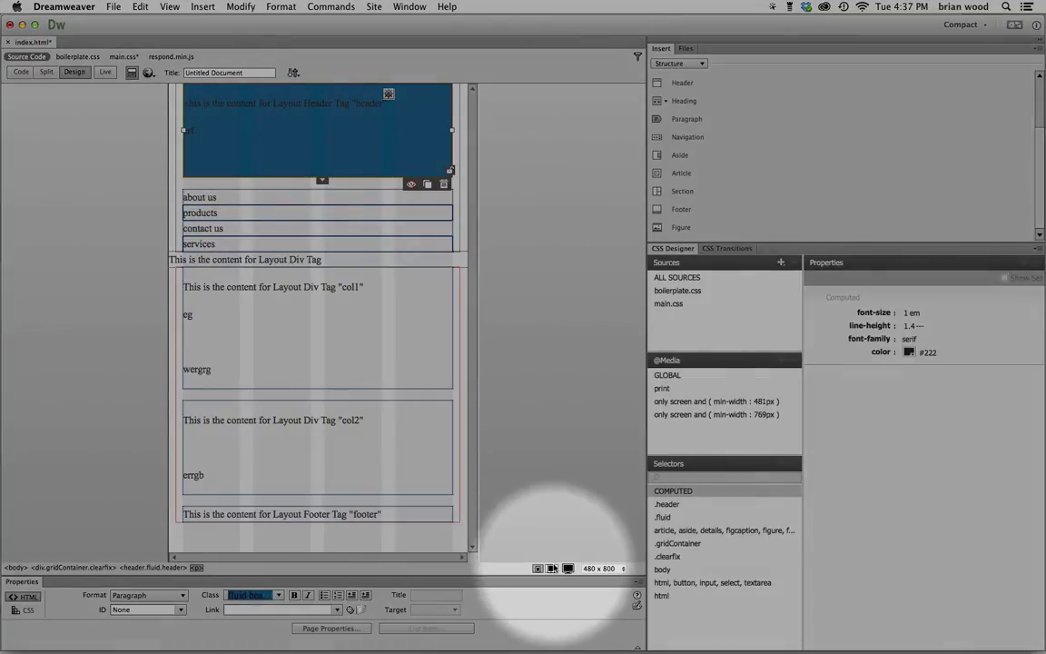
pyautogui.click(552, 568)
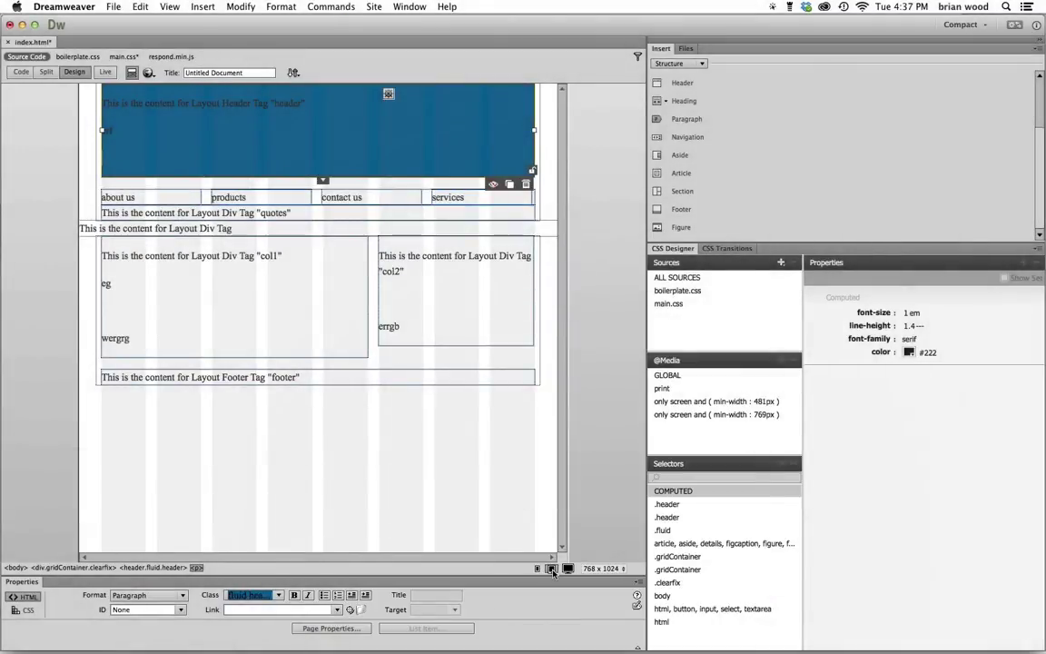
pyautogui.click(568, 568)
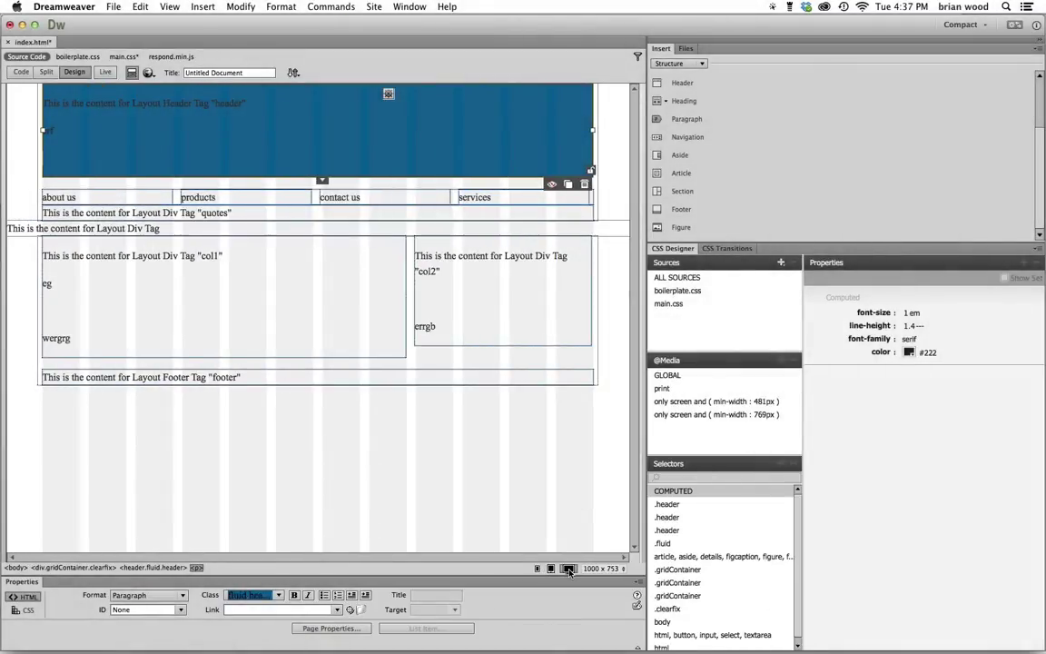
pyautogui.click(537, 569)
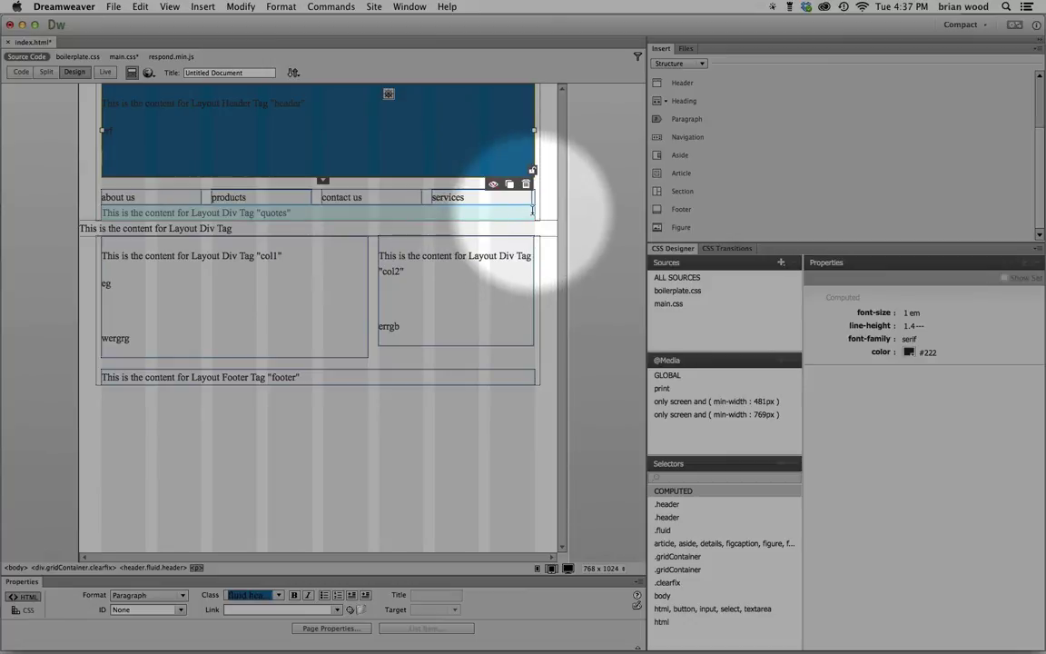
# At the tablet size, set the background color of the quotes div's .quotes rule for min-width 481px to #00CC99
pyautogui.click(532, 214)
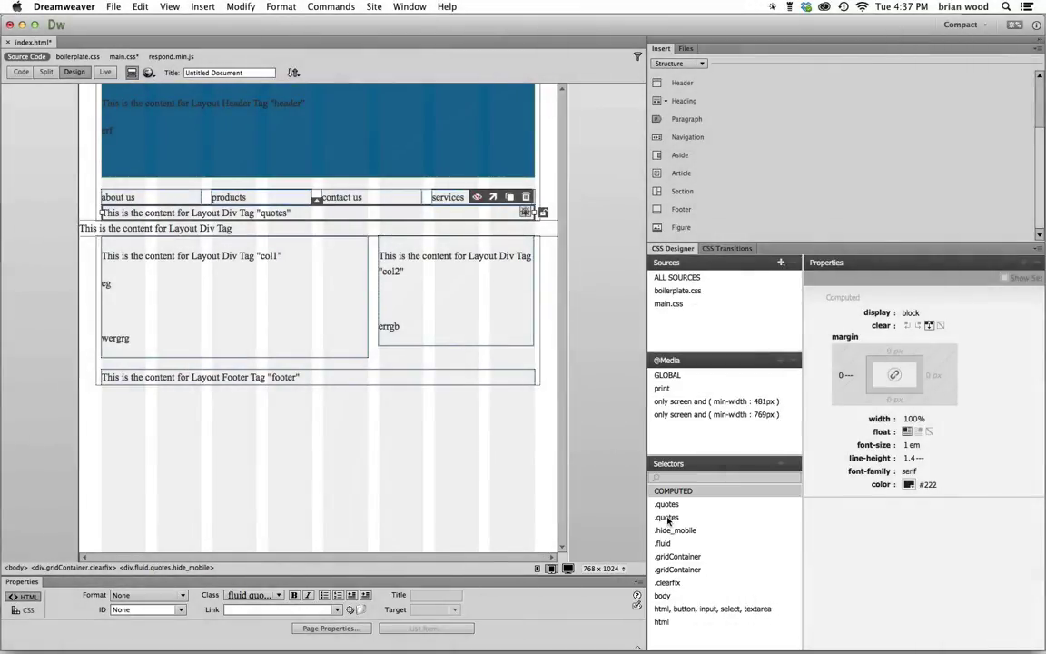
pyautogui.click(668, 505)
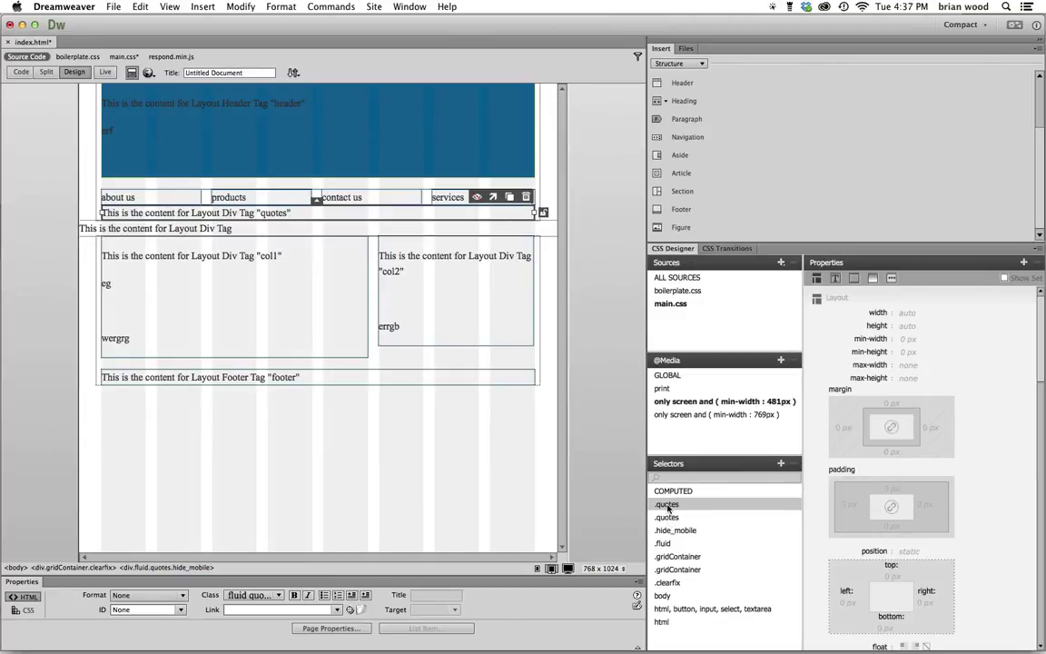
pyautogui.click(874, 279)
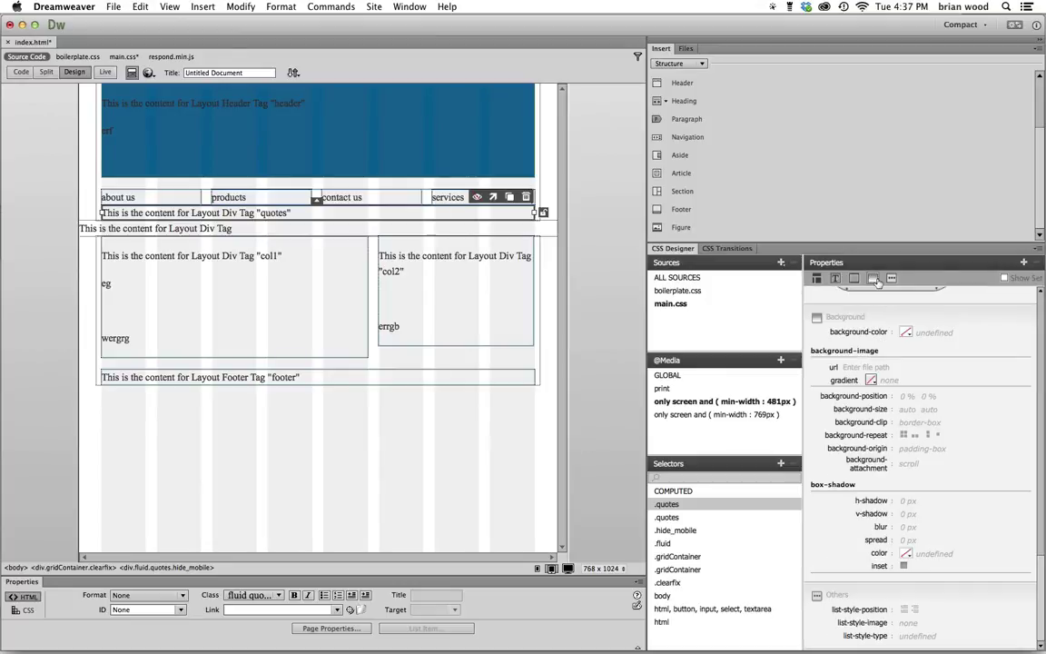
pyautogui.click(906, 332)
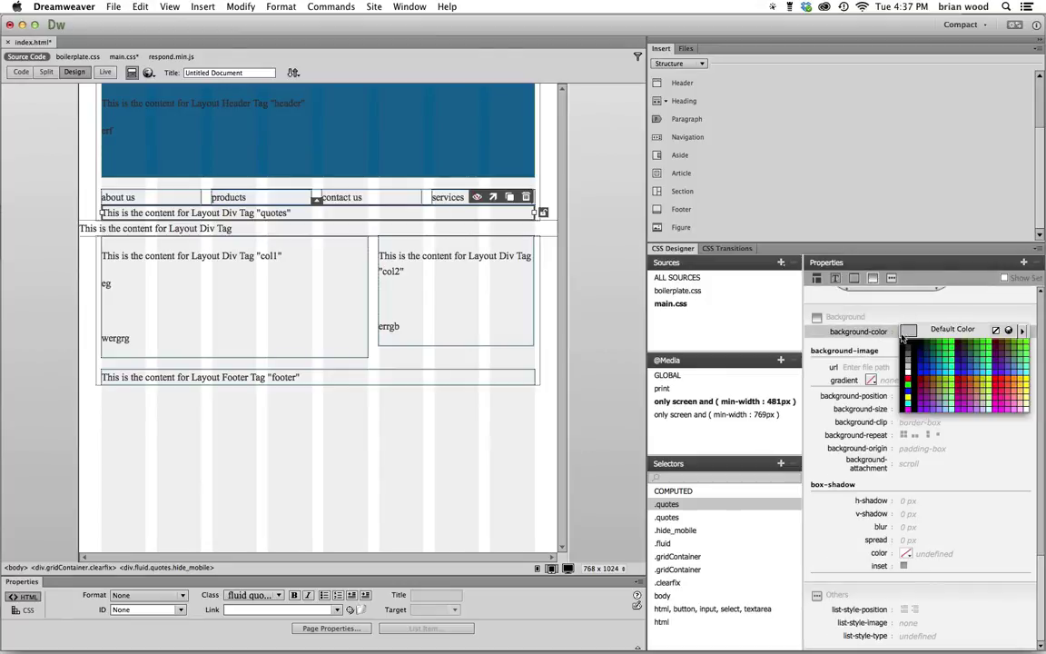
pyautogui.click(956, 347)
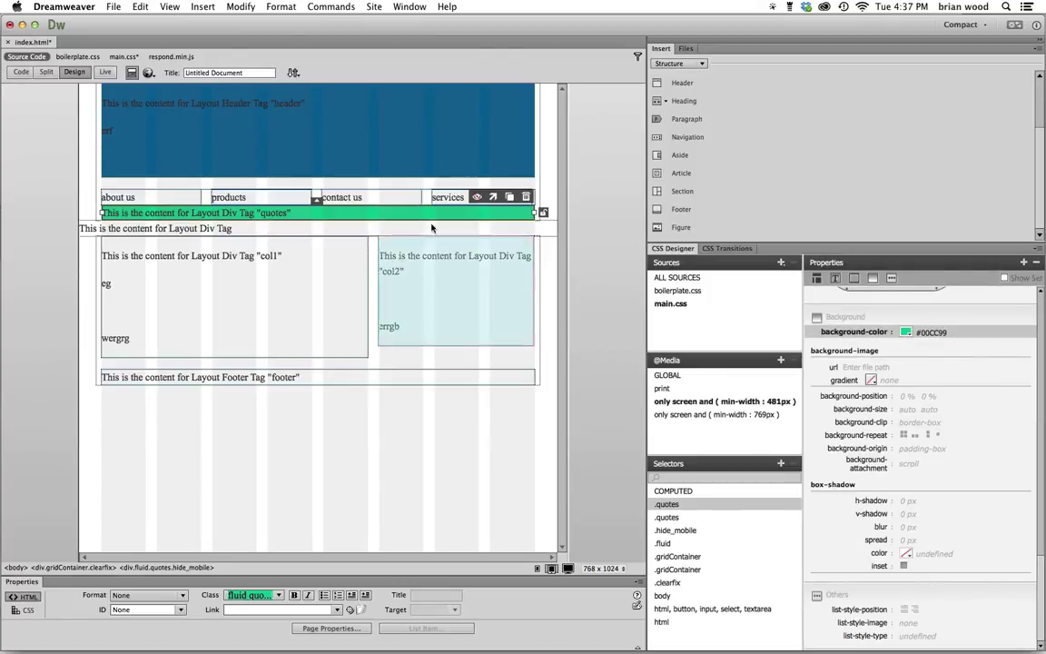
# Add a filler line "e" to the quotes div and check the page at the desktop and mobile sizes
pyautogui.click(346, 212)
pyautogui.press('Return')
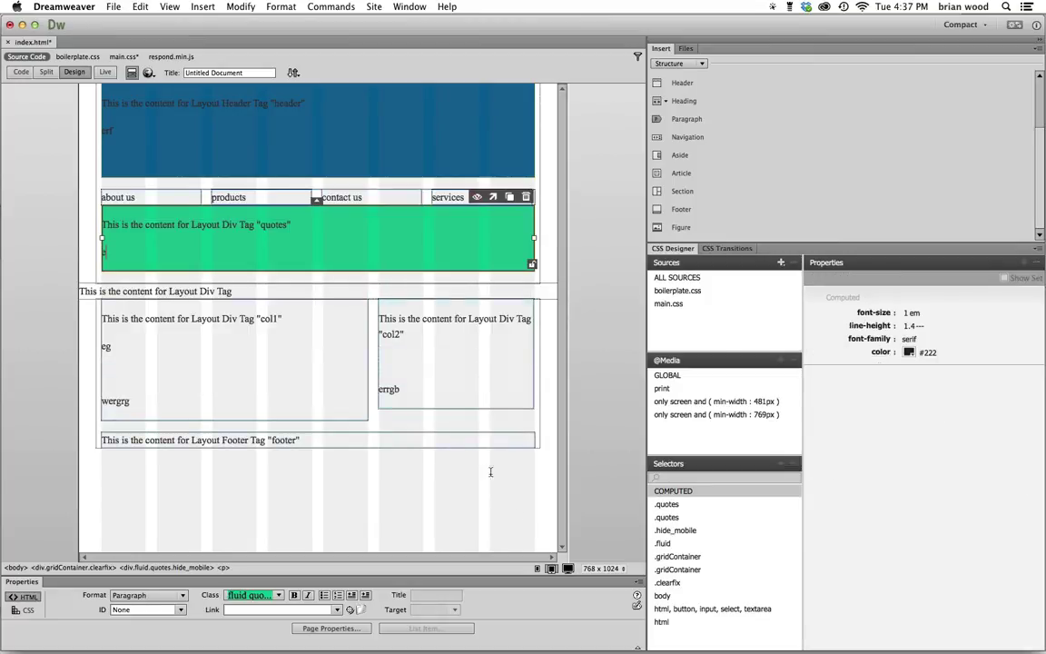
pyautogui.click(568, 570)
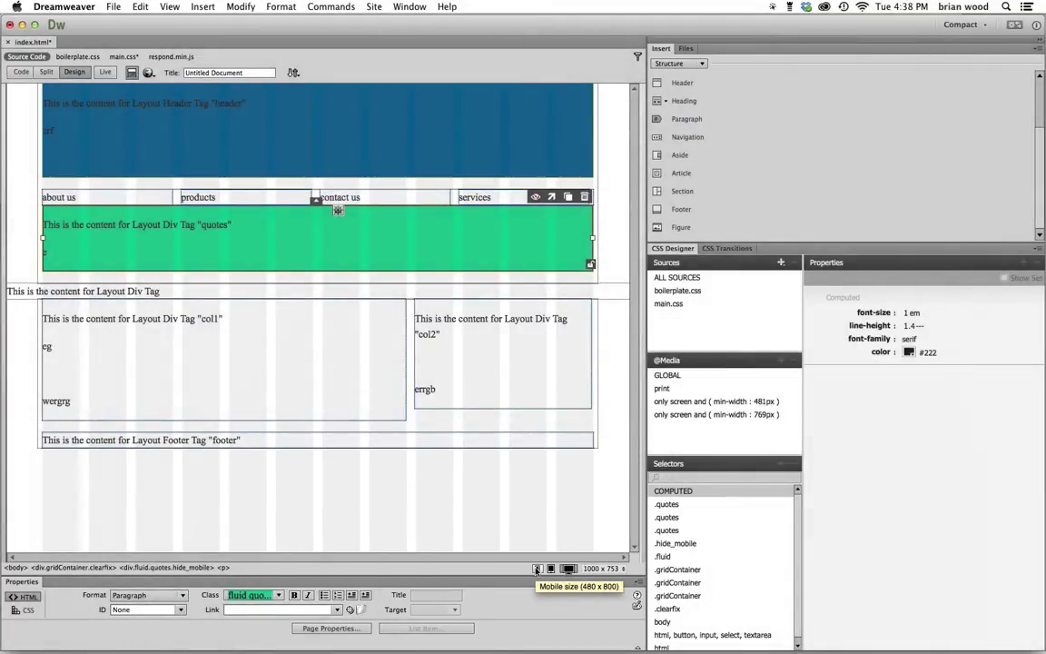
pyautogui.click(537, 570)
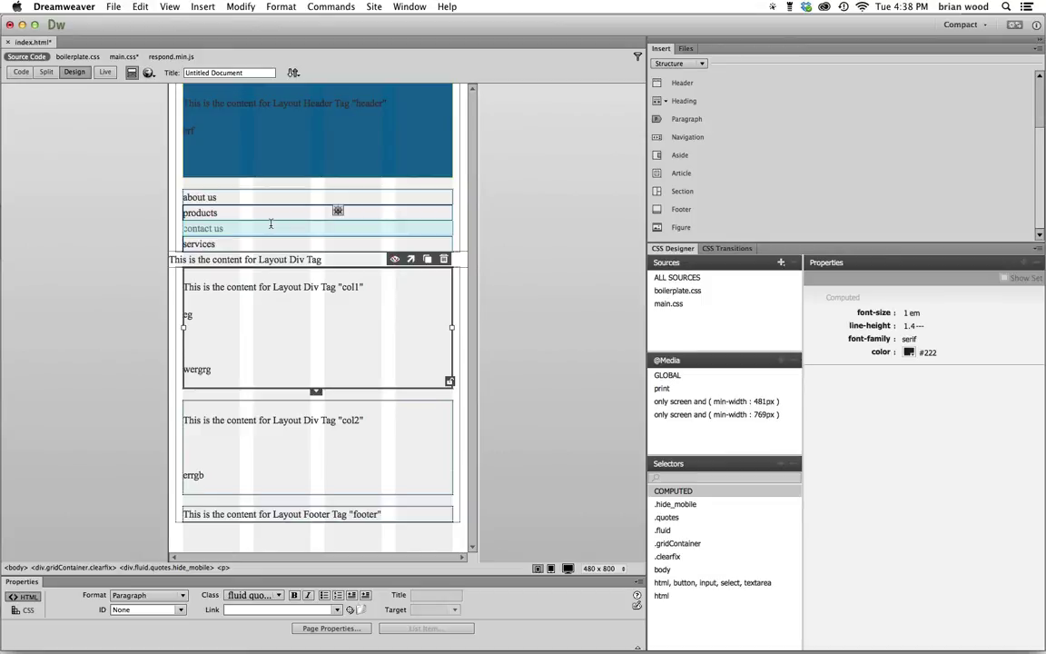